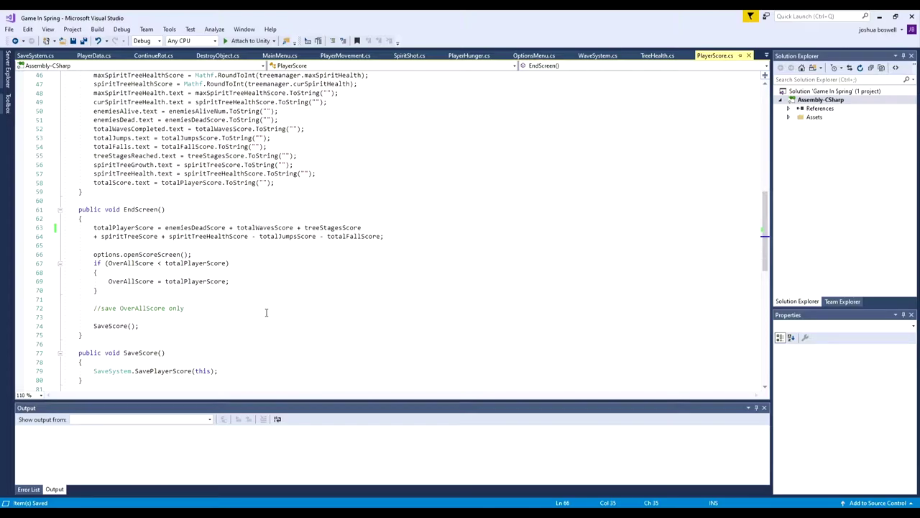
Step: Add an if block for build index 1 and move the two score calculation lines into it
key(Return)
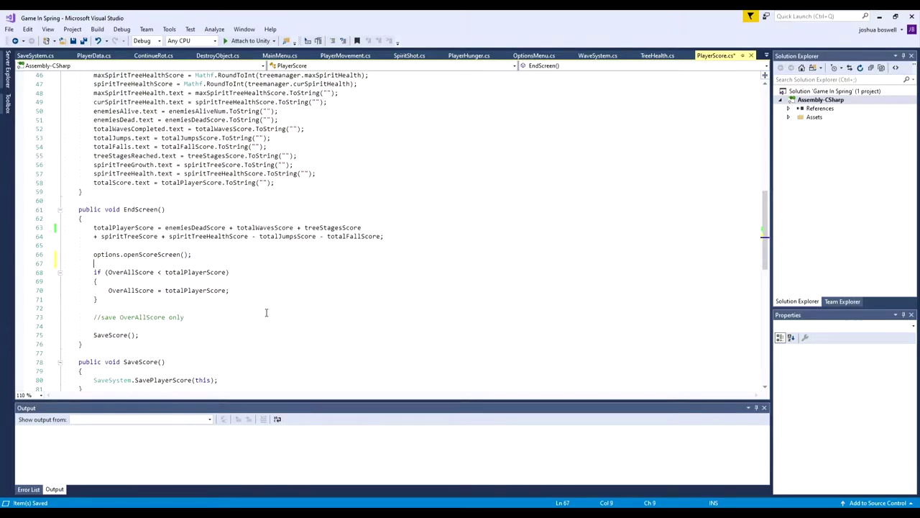
text(if())
key(Return)
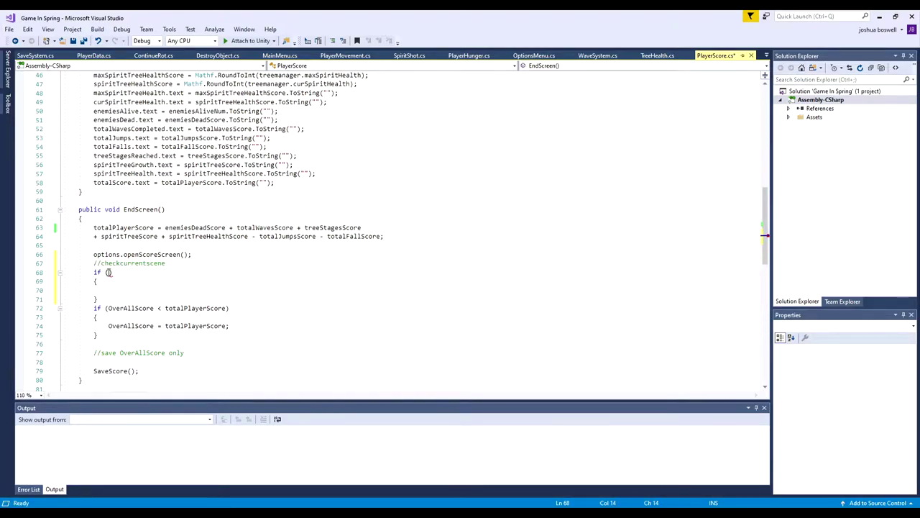
text(SceneManager.GetActiveScene().buildIndex)
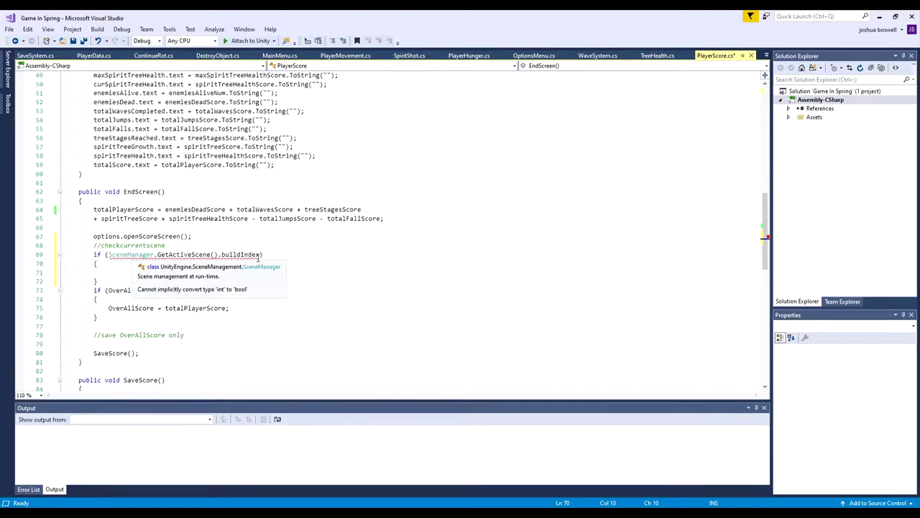
text(== 1)
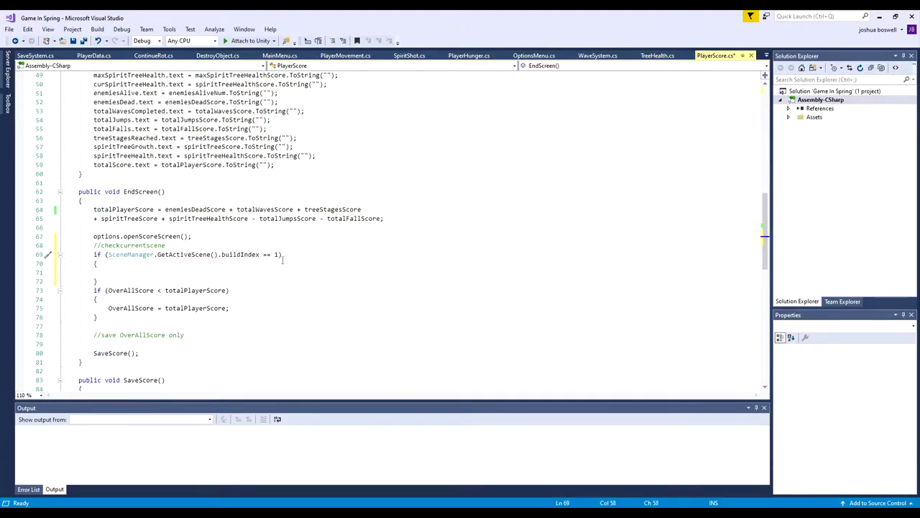
drag(78, 209, 383, 218)
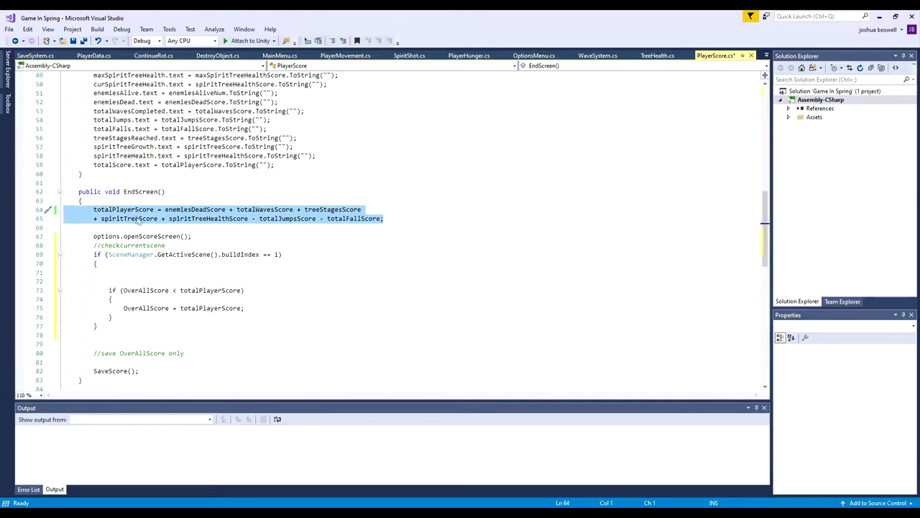
key(ctrl+x)
key(ctrl+v)
Step: Rename totalPlayerScore to totalPlayerScore1 in the calculation, comparison and declaration
click(170, 263)
text(1)
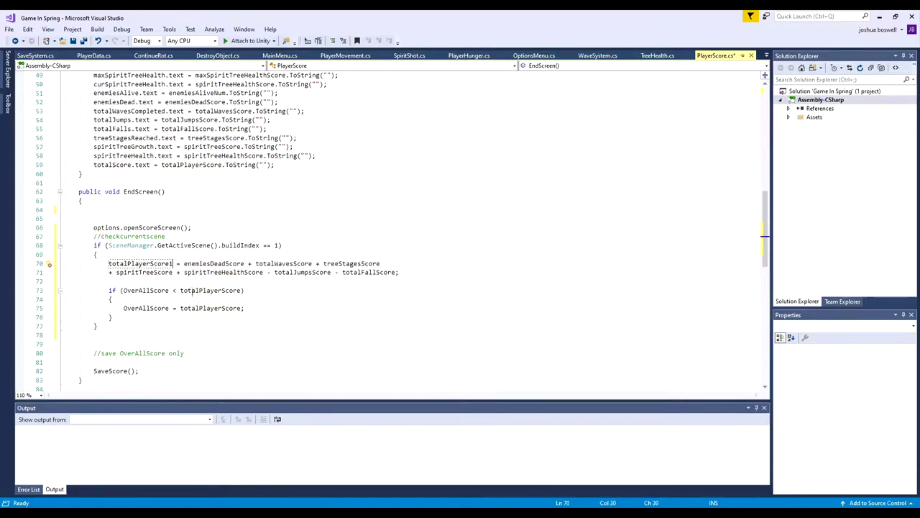
click(244, 289)
text(1)
scroll(216, 280, up, 15)
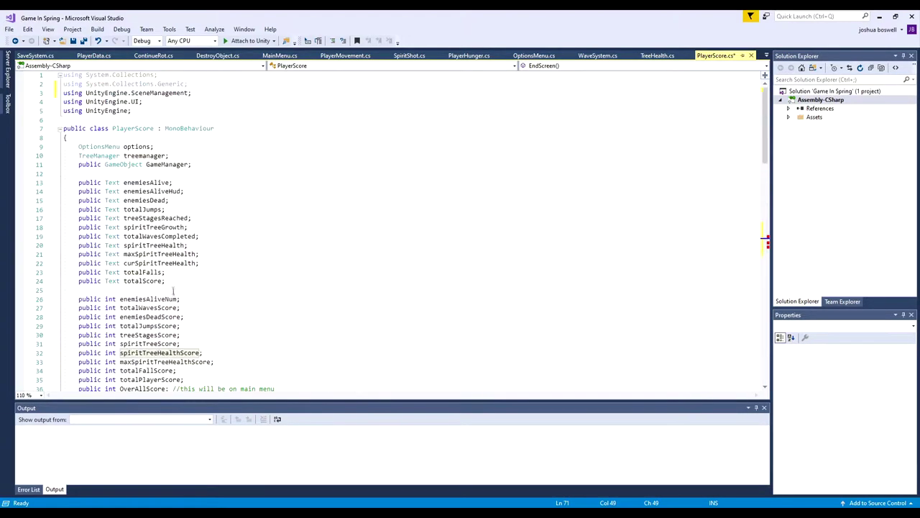
scroll(199, 322, down, 3)
click(183, 298)
click(209, 272)
scroll(208, 281, down, 5)
scroll(216, 284, up, 5)
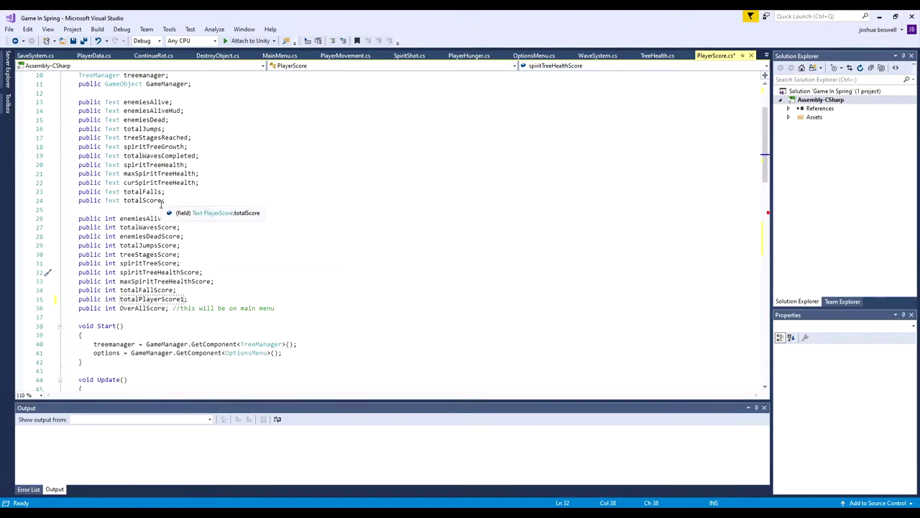
scroll(219, 288, down, 1)
scroll(222, 291, down, 9)
scroll(236, 284, down, 5)
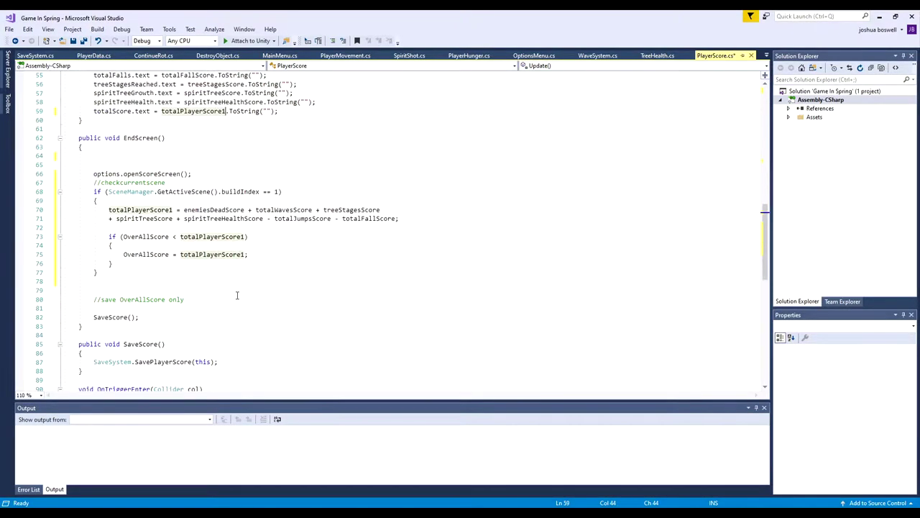
scroll(233, 283, down, 3)
scroll(233, 283, up, 2)
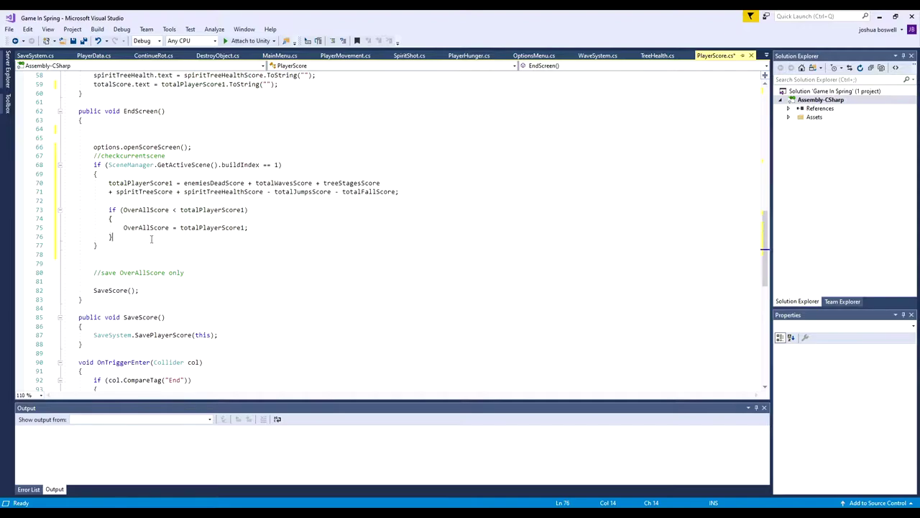
click(169, 227)
Step: Duplicate the scene 1 block below itself for build index 2
drag(246, 240, 64, 209)
drag(97, 245, 63, 165)
key(ctrl+c)
click(106, 245)
key(Return)
key(ctrl+v)
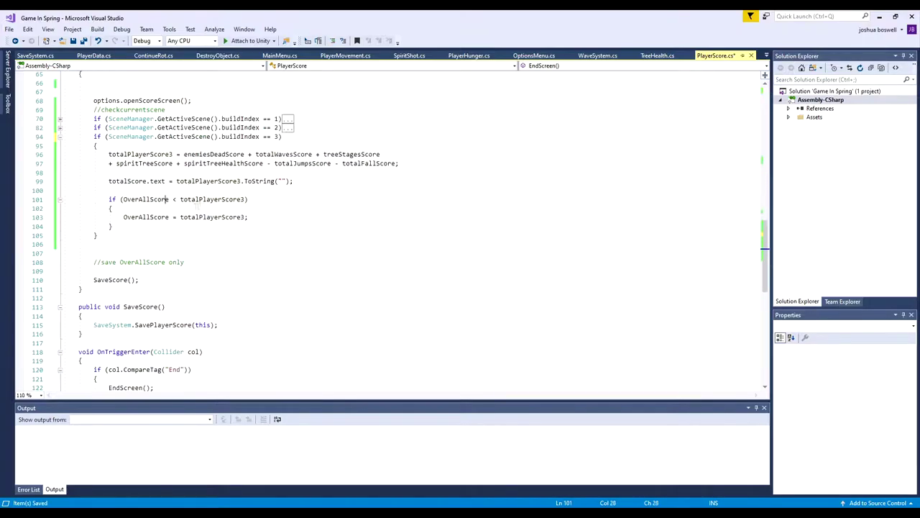
Step: Remove extra blank lines below the scene 3 block and add the OverAllScore sum at the top
click(113, 235)
key(Return)
key(Return)
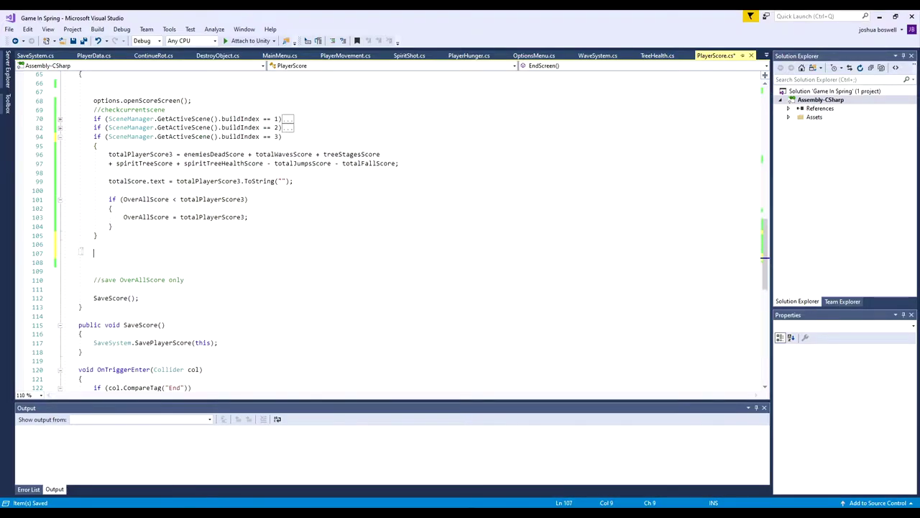
drag(93, 253, 64, 252)
key(BackSpace)
key(BackSpace)
key(BackSpace)
scroll(143, 216, up, 2)
click(146, 138)
text(OverAllScore)
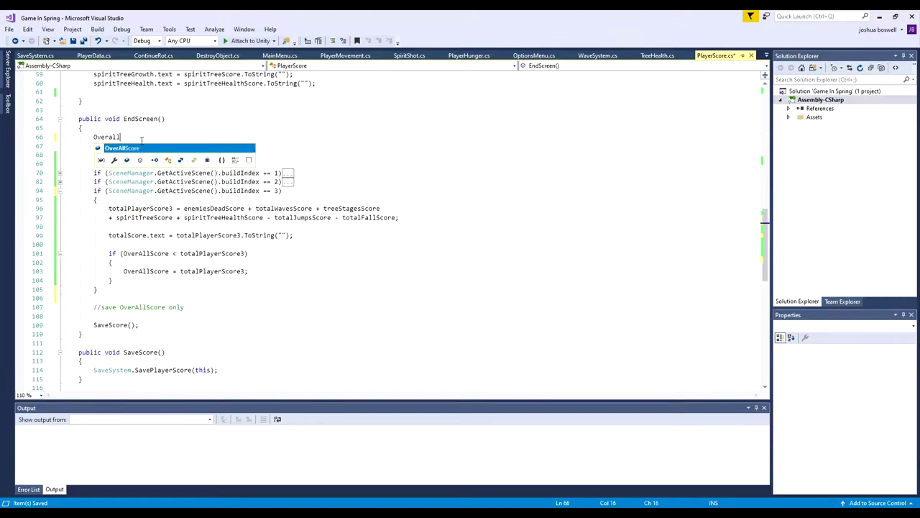
text( = )
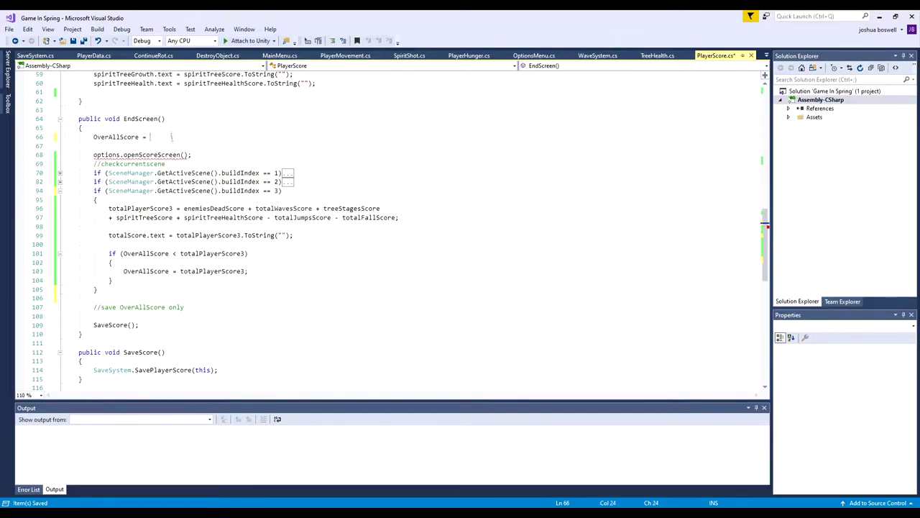
text(tota)
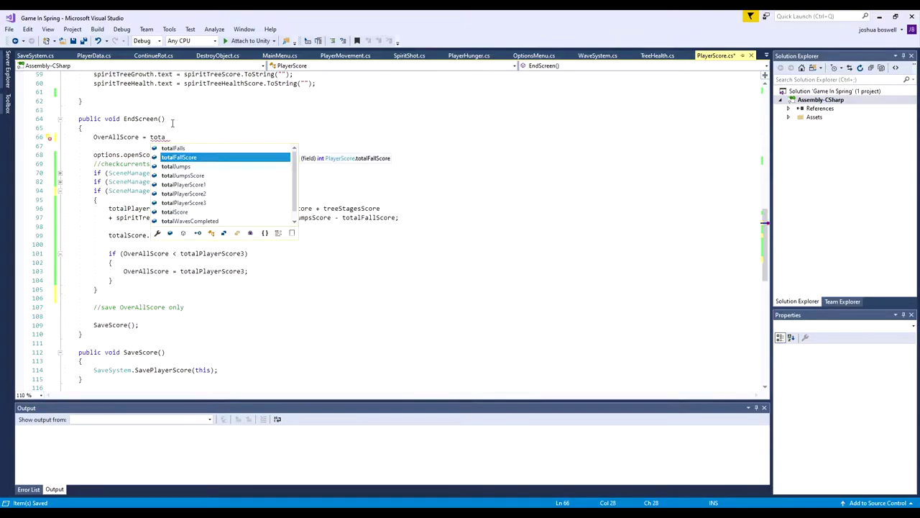
text(lPlayerScore1 + totalPlayerScore2 + t)
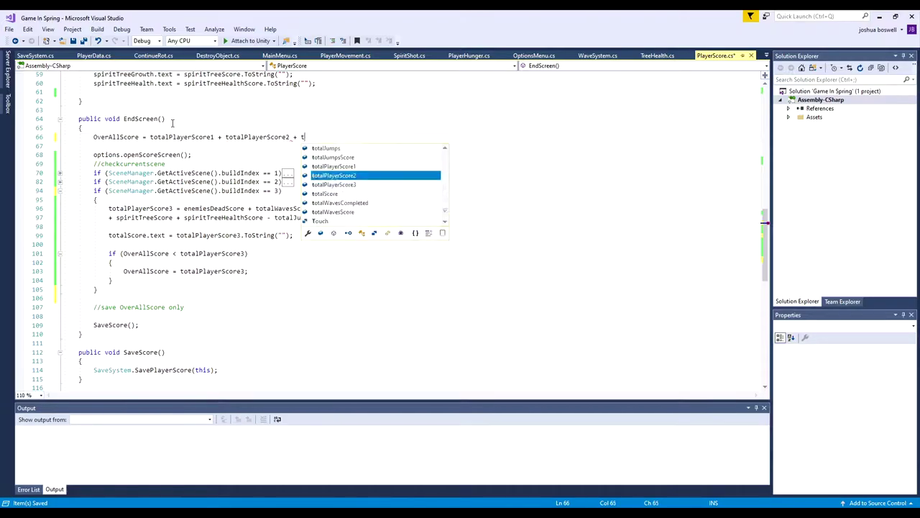
text(otalPlayerScore3;)
Step: Merge the totalPlayerScore1–3 declarations onto one line and delete the empty leftovers
click(210, 272)
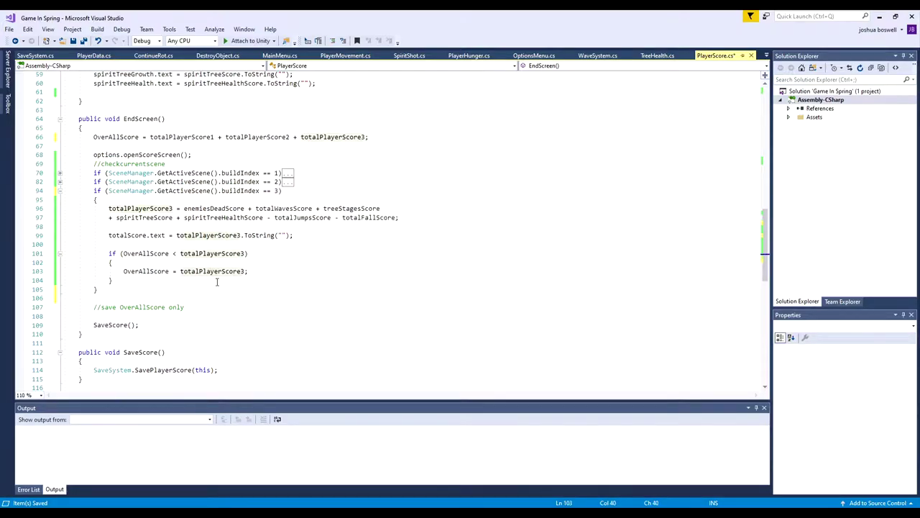
click(155, 271)
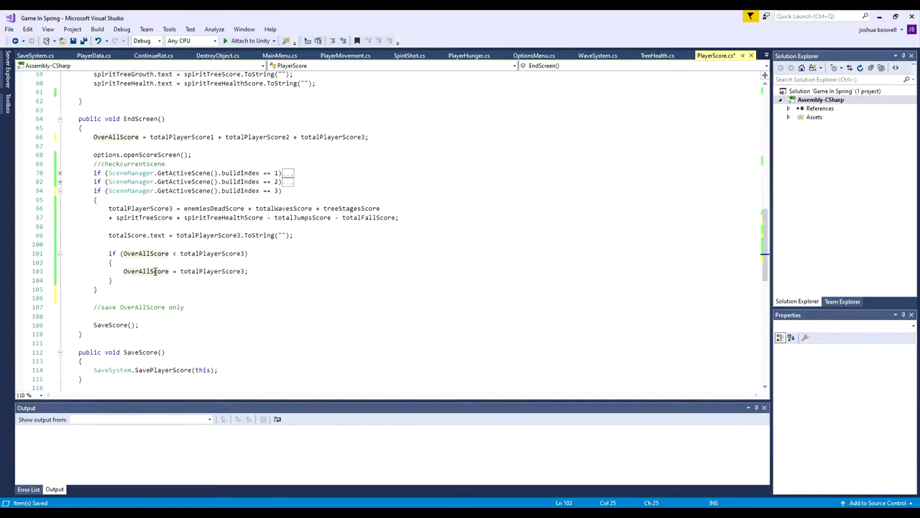
click(184, 272)
text(, ;)
double_click(150, 280)
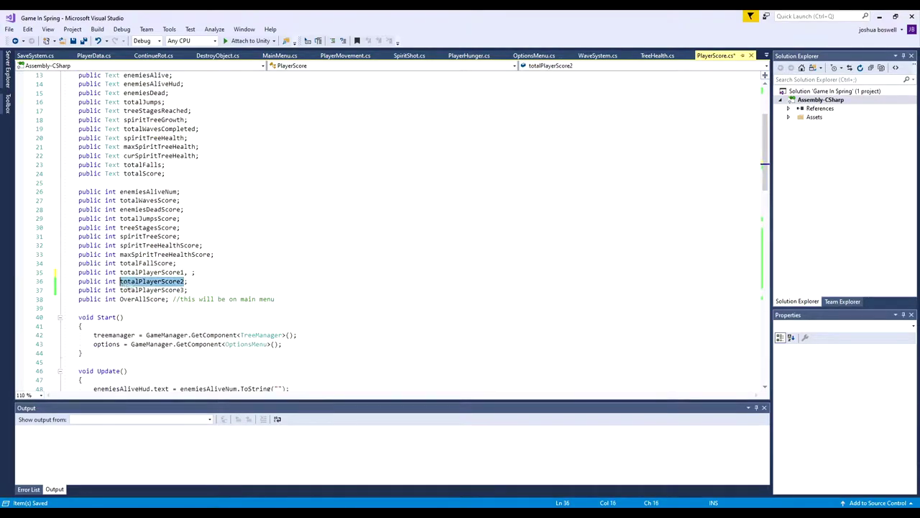
drag(151, 280, 253, 278)
click(254, 272)
text(,)
double_click(152, 289)
drag(152, 289, 263, 272)
drag(125, 290, 67, 281)
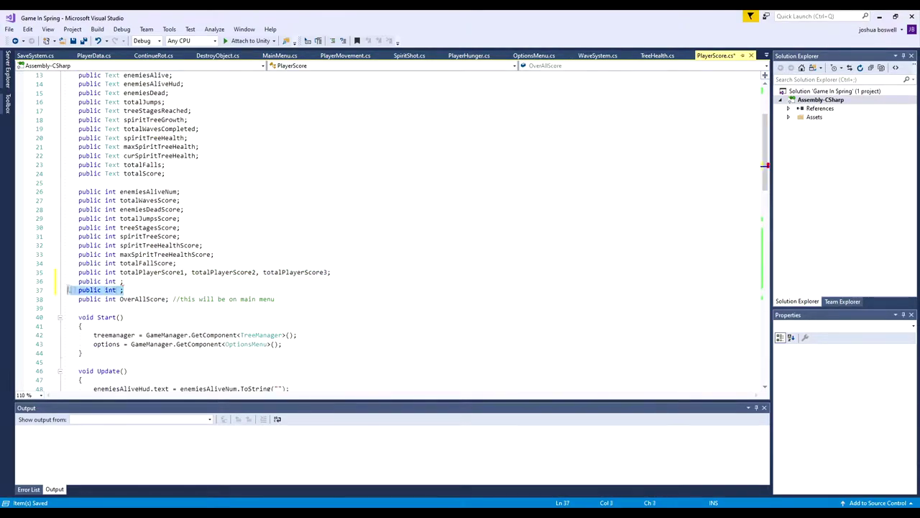
key(BackSpace)
key(BackSpace)
scroll(335, 272, down, 2)
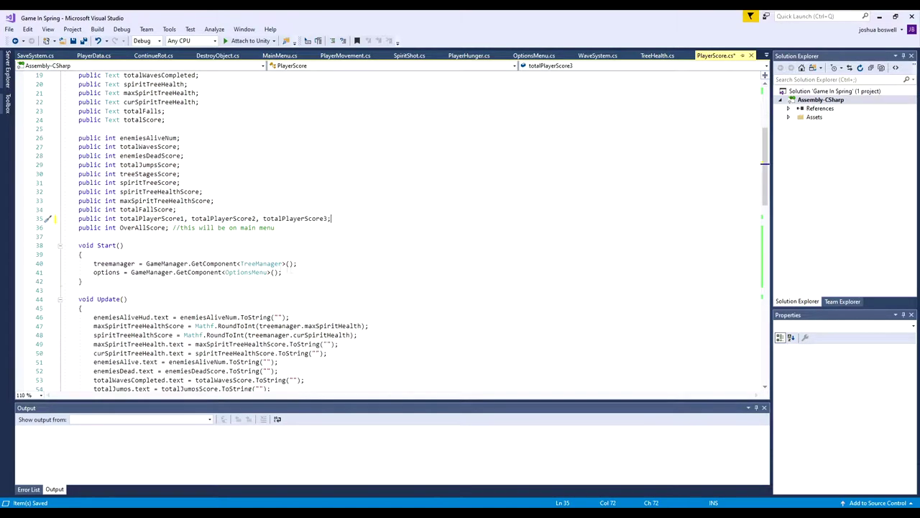
Step: Add a totalPlayerScore1 = 0 reset line inside Start
click(283, 272)
key(Return)
drag(331, 218, 119, 218)
click(148, 280)
key(ctrl+v)
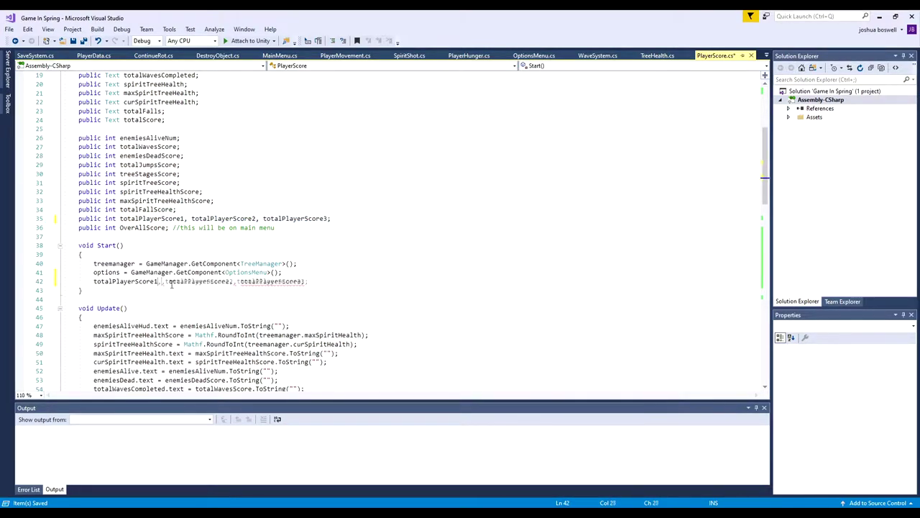
click(159, 281)
key(BackSpace)
text(= 0;)
drag(320, 281, 93, 281)
key(BackSpace)
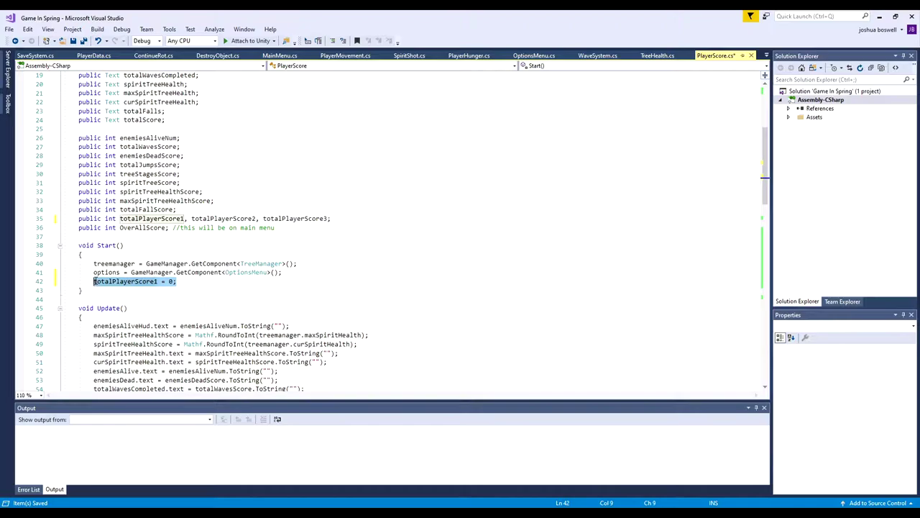
Step: Duplicate the reset line and renumber the copies for totalPlayerScore2 and totalPlayerScore3
key(ctrl+c)
key(End)
key(Return)
key(ctrl+v)
key(Return)
key(ctrl+v)
click(157, 290)
key(BackSpace)
text(2)
key(BackSpace)
text(3)
key(End)
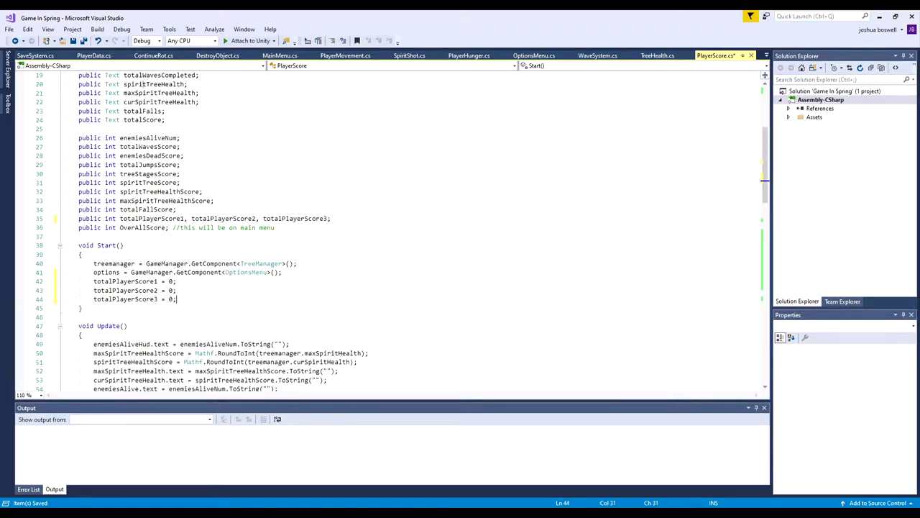
scroll(223, 288, down, 13)
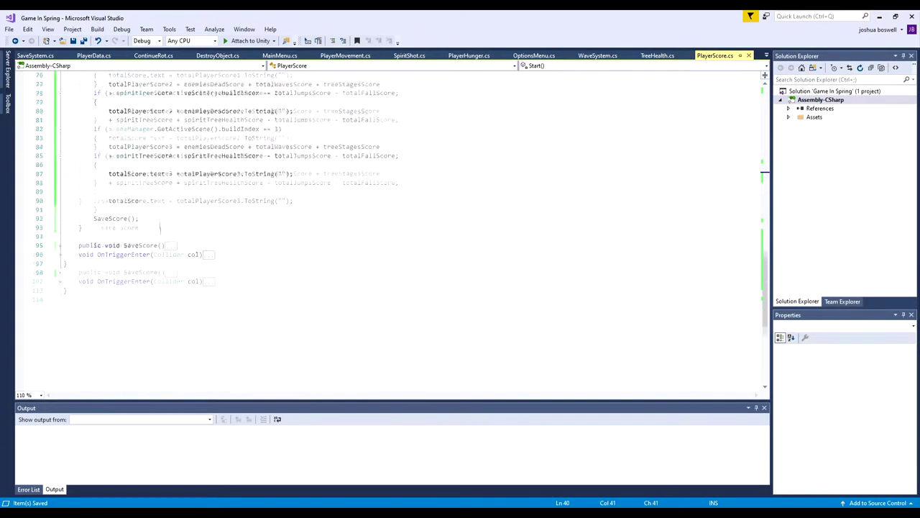
Step: In PlayerData's constructor, assign level1Score–level3Score from totalPlayerScore1–3
click(273, 237)
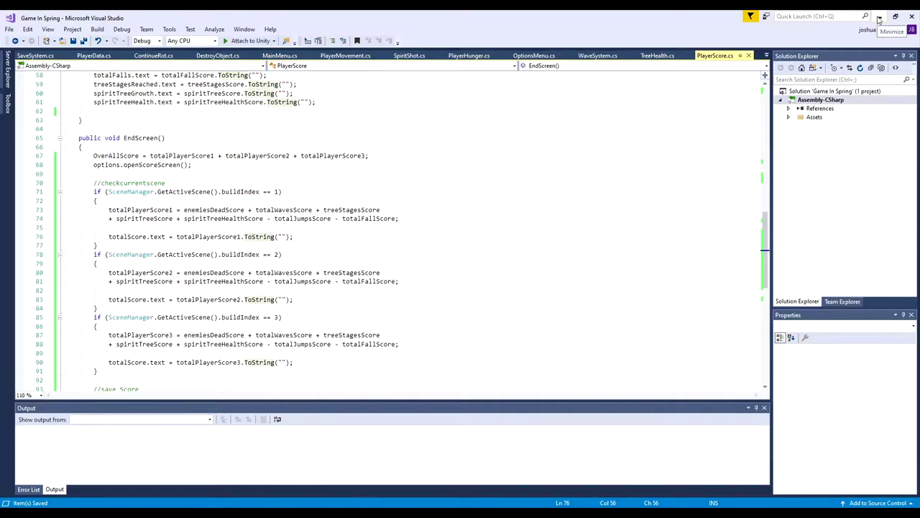
click(94, 55)
click(240, 201)
text(1)
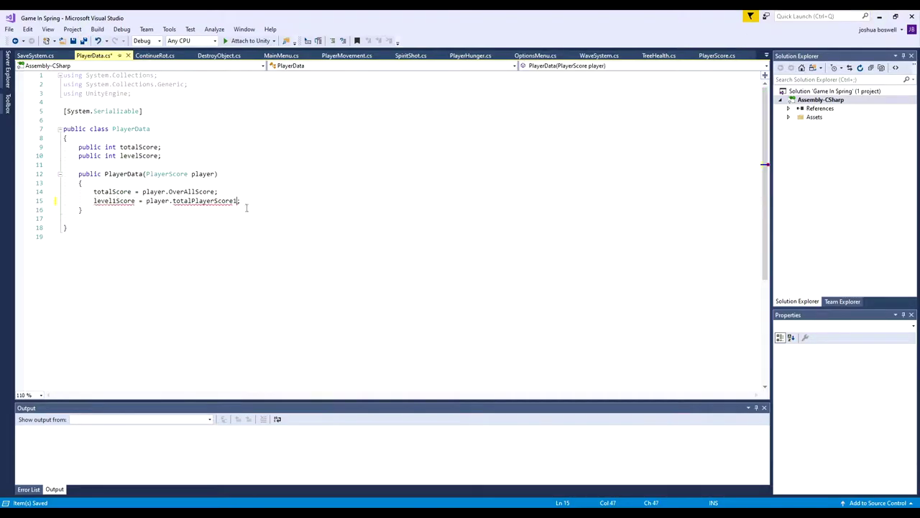
text(1)
key(ctrl+c)
key(ctrl+v)
key(ctrl+v)
click(239, 209)
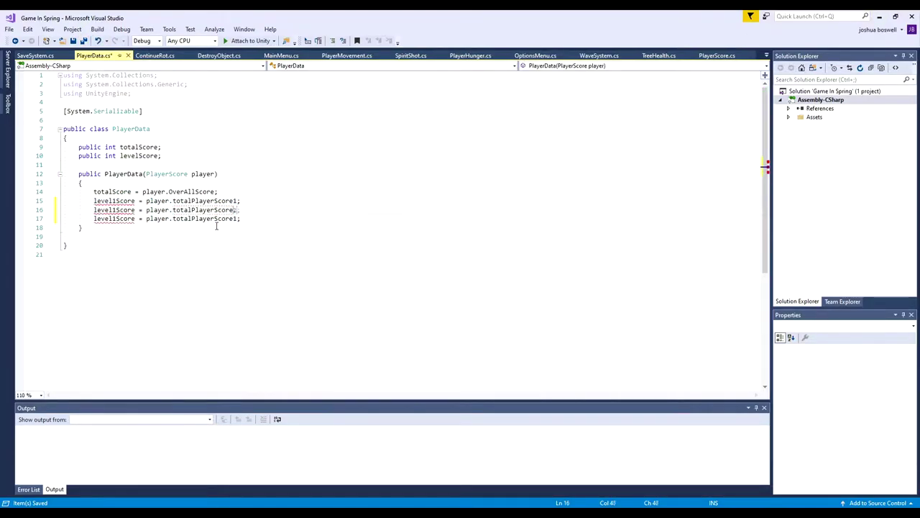
key(BackSpace)
text(2)
click(116, 218)
text(3)
Step: Declare the level1Score, level2Score and level3Score fields and save PlayerData
click(141, 156)
text(1)
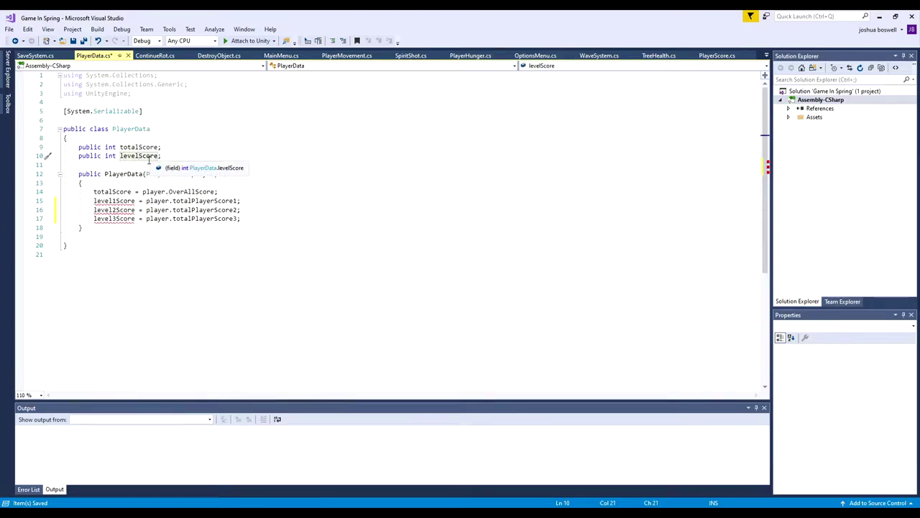
drag(64, 155, 164, 155)
key(ctrl+c)
key(ctrl+v)
key(ctrl+v)
click(142, 165)
key(BackSpace)
text(2)
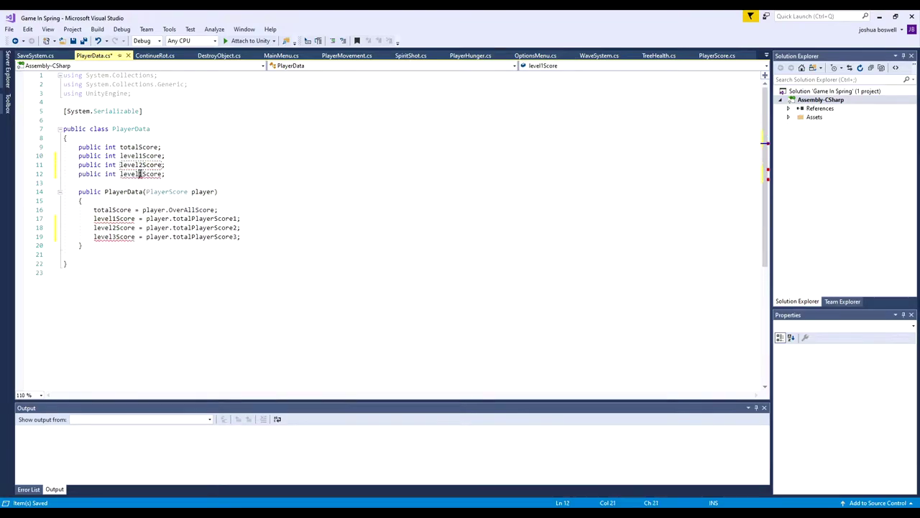
click(84, 41)
Step: Duplicate MainMenu's LoadScore assignment line for levels 1, 2 and 3
click(280, 55)
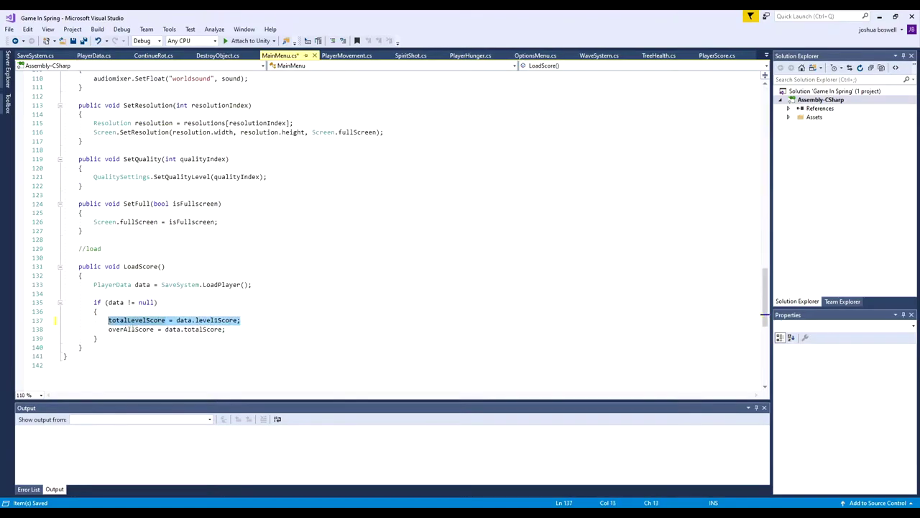
text(1)
drag(63, 319, 245, 320)
key(ctrl+c)
key(ctrl+v)
key(ctrl+v)
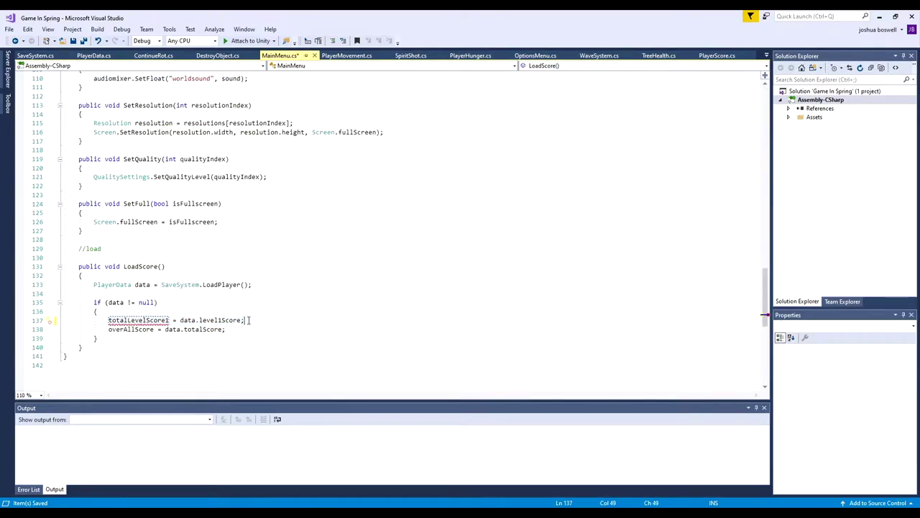
click(221, 329)
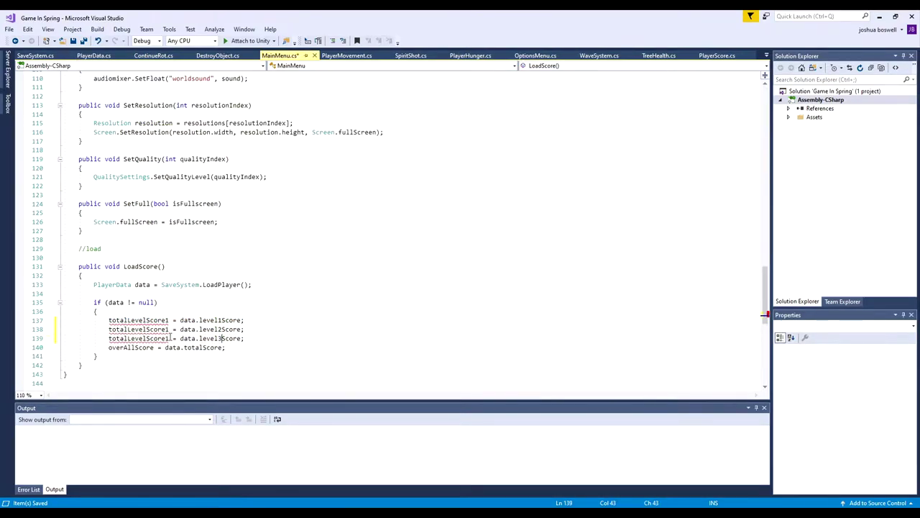
scroll(72, 256, up, 20)
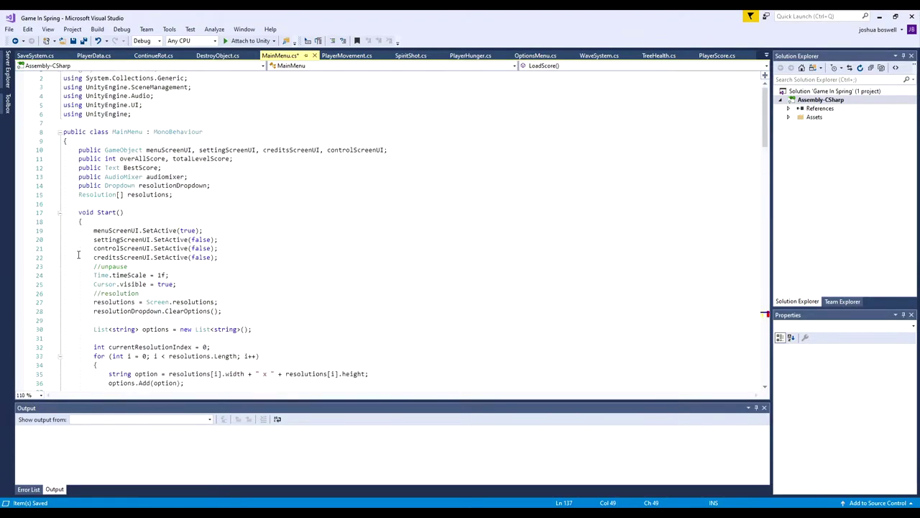
Step: Declare totalLevelScore1–3 on line 11 and save the script
click(233, 164)
text(1)
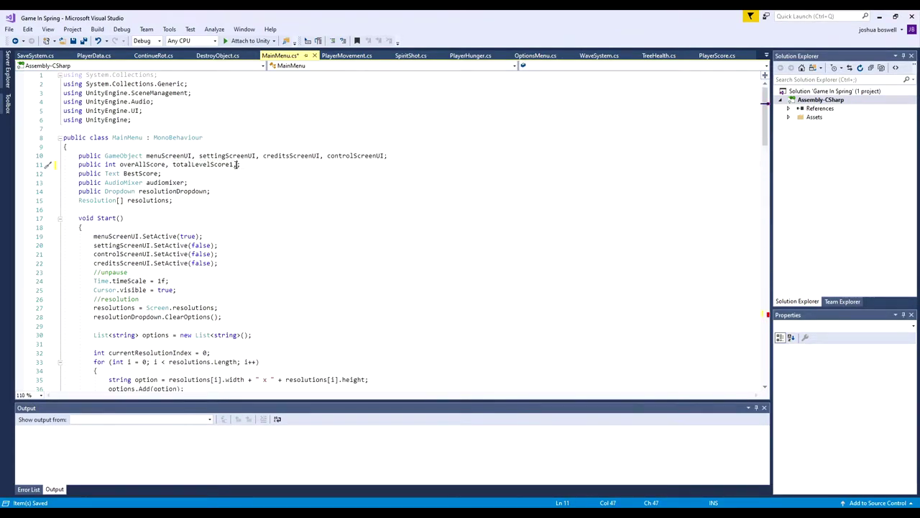
text(, totalLevelScore1)
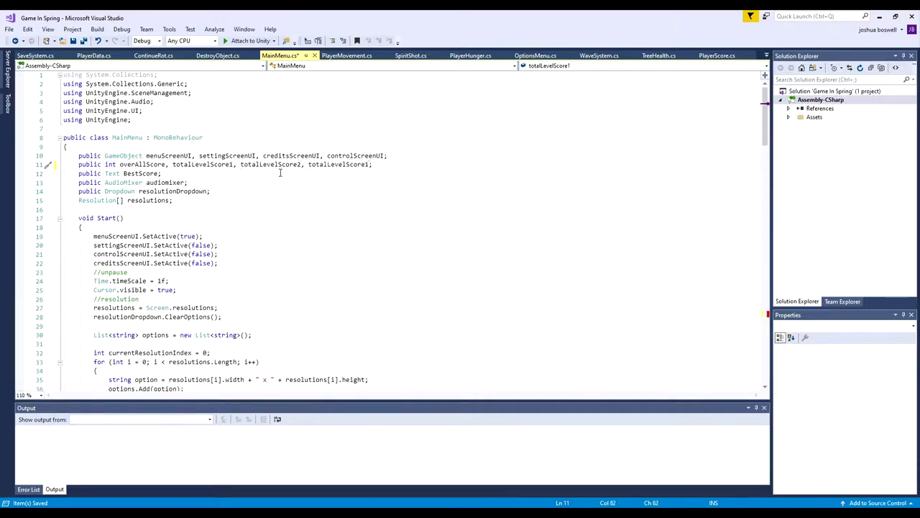
key(ctrl+s)
click(203, 307)
scroll(288, 251, down, 15)
scroll(325, 208, down, 15)
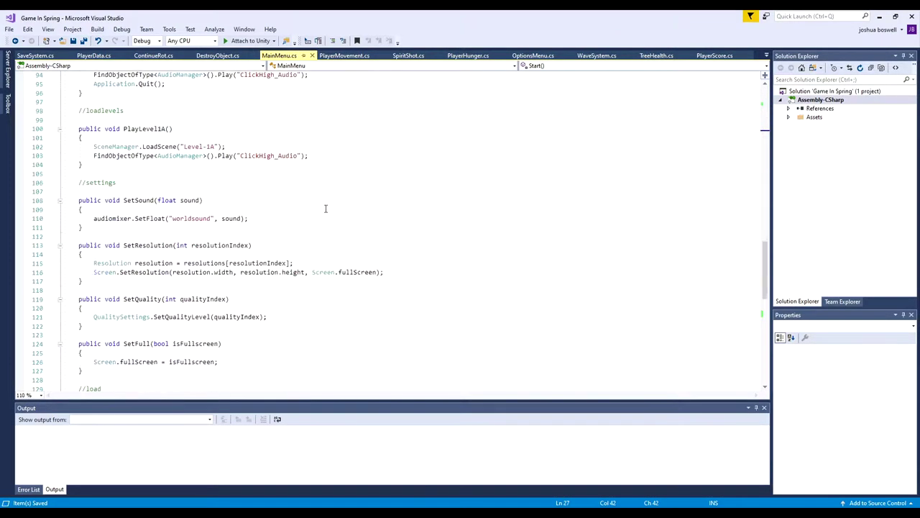
scroll(325, 208, down, 9)
scroll(287, 215, up, 20)
drag(93, 245, 255, 245)
Step: Add an Update line writing totalLevelScore1 into a new Level1Score text field
key(ctrl+c)
key(ctrl+v)
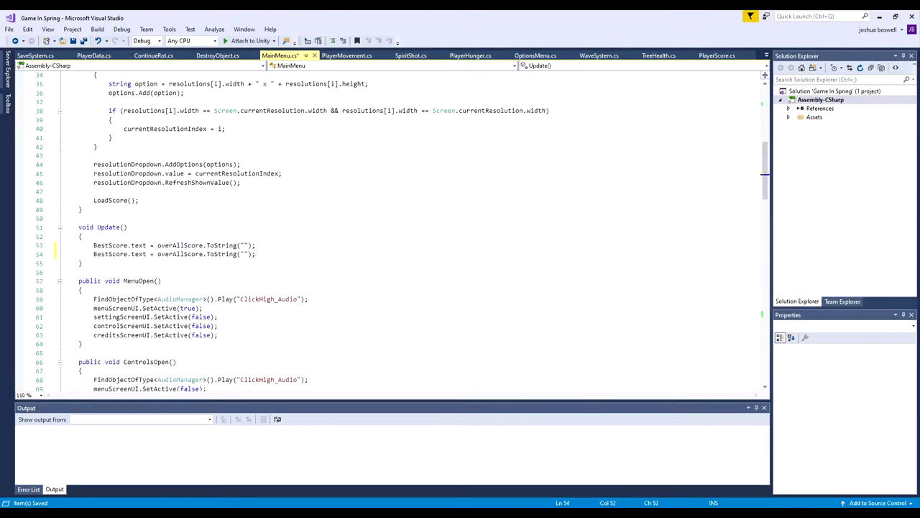
double_click(178, 253)
text(Score)
key(Tab)
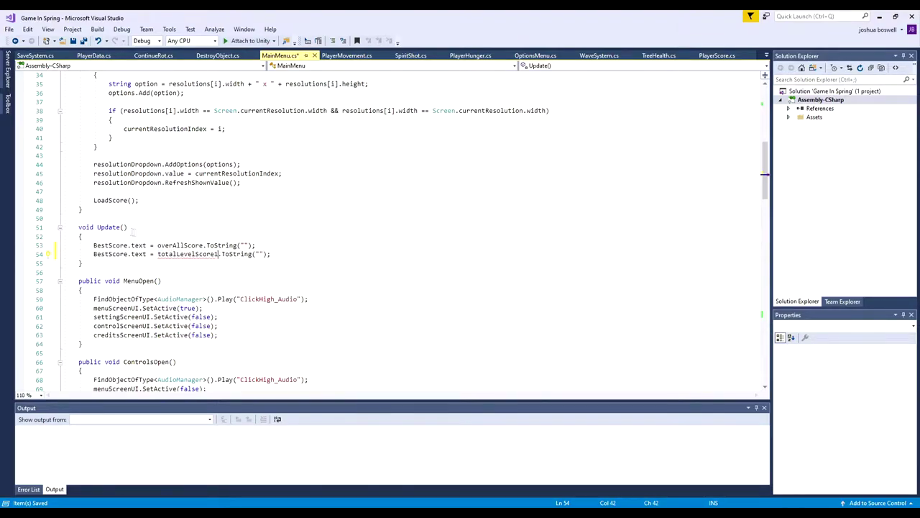
scroll(159, 216, up, 11)
click(158, 175)
text(e,)
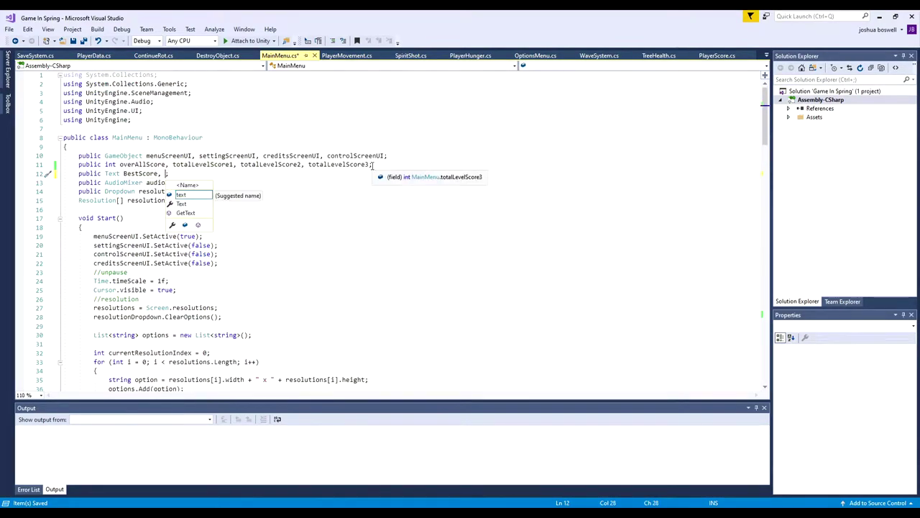
text( Level1Score;)
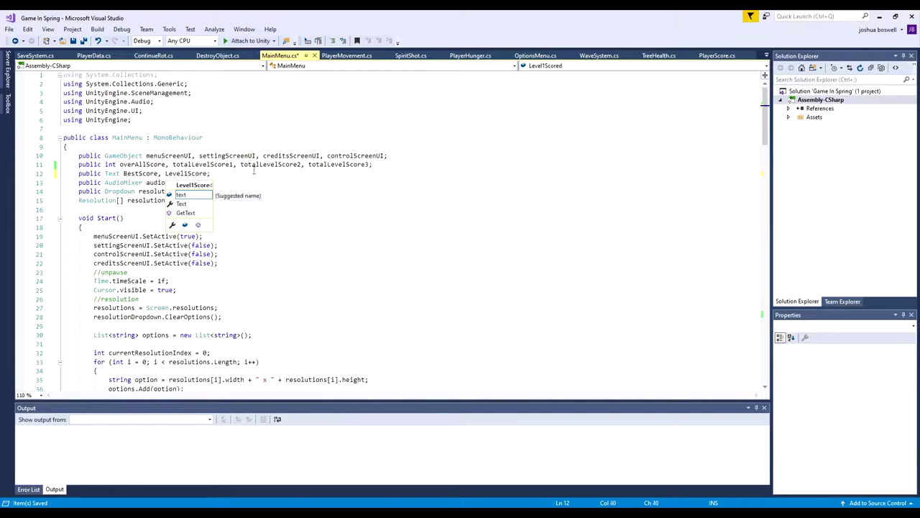
key(Escape)
scroll(254, 170, down, 11)
double_click(108, 254)
text(le)
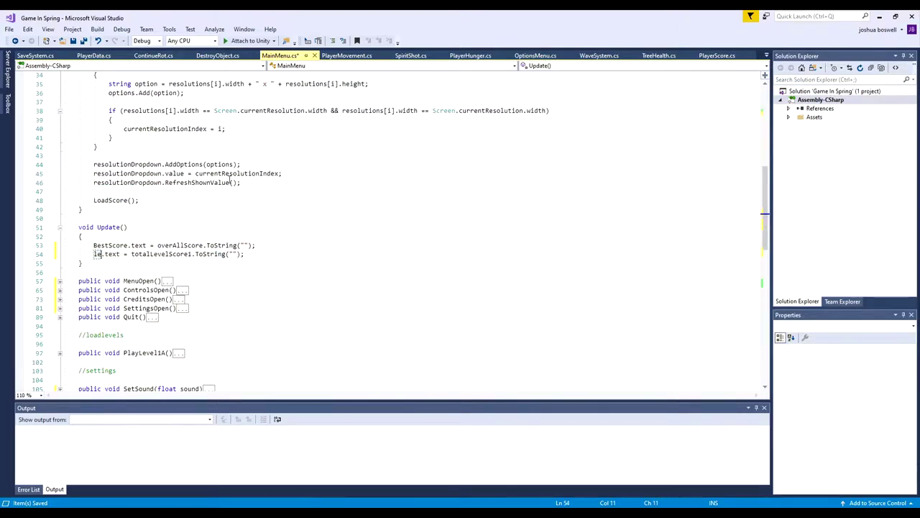
text(vel)
key(Tab)
ctrl+click(202, 254)
Step: Duplicate the display line for Level2Score and Level3Score using totalLevelScore2 and totalLevelScore3
key(ctrl+minus)
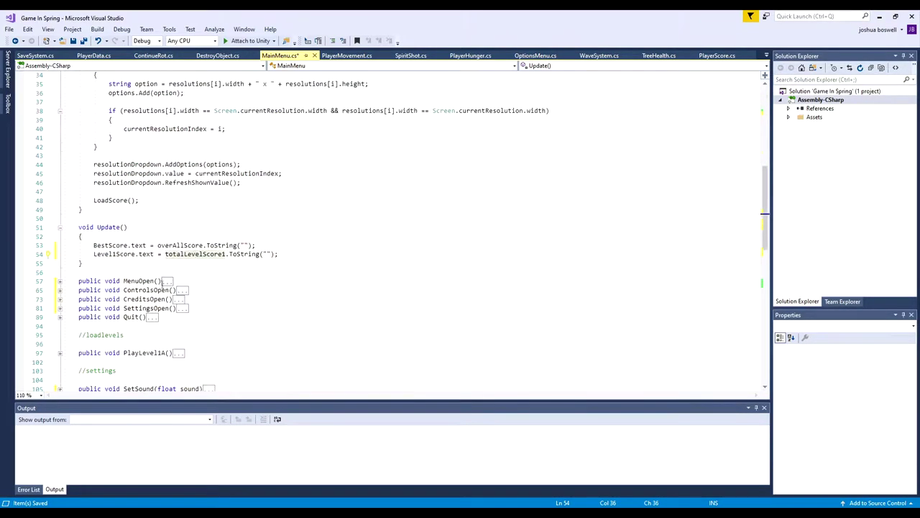
drag(93, 253, 279, 254)
click(286, 256)
key(ctrl+d)
key(ctrl+d)
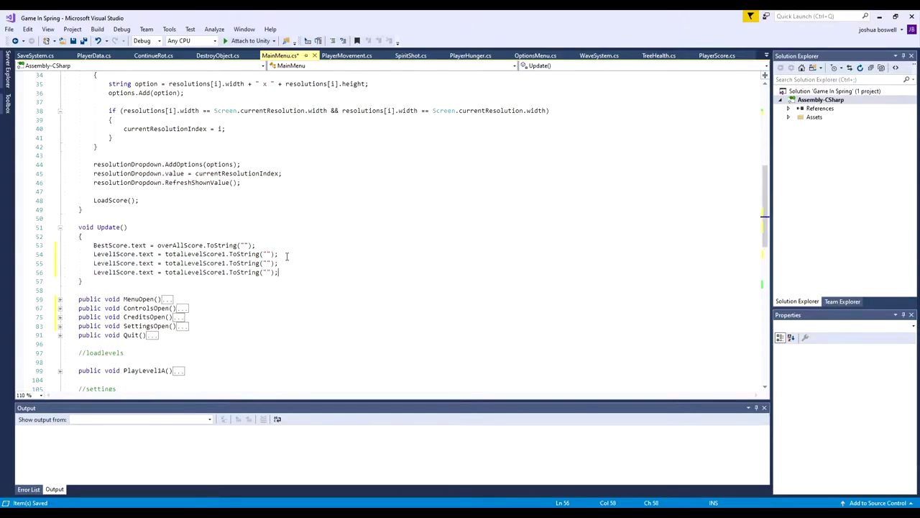
click(135, 271)
text(3)
click(225, 271)
text(3)
click(135, 262)
text(2)
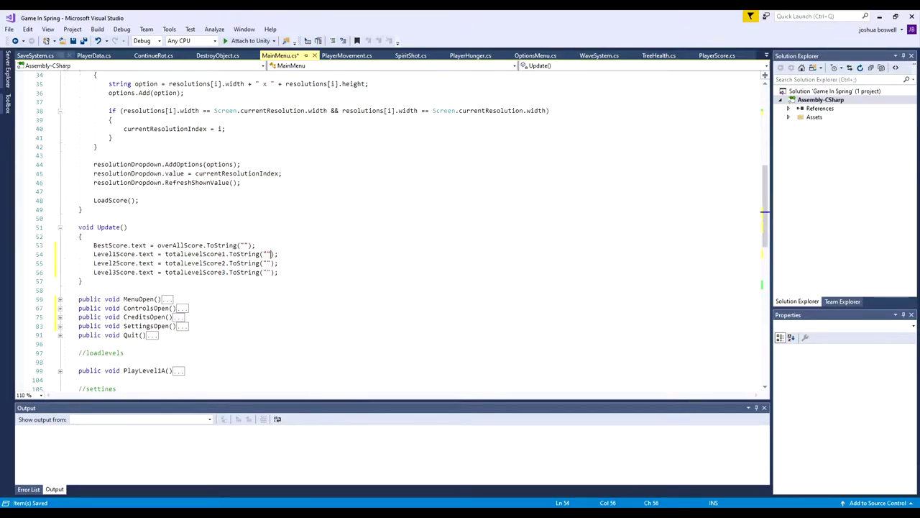
scroll(194, 273, down, 5)
scroll(179, 287, up, 9)
scroll(59, 205, up, 1)
click(59, 201)
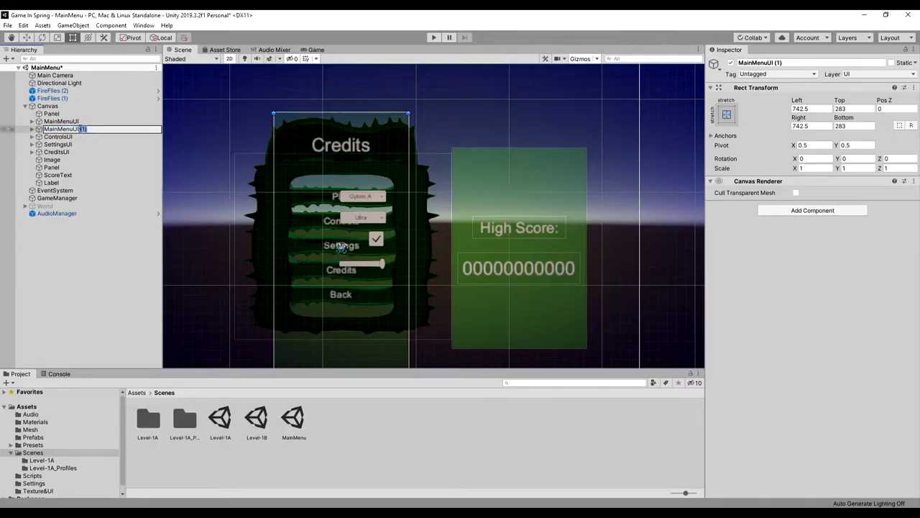
click(36, 127)
text(s)
Step: Rename the copied panel LevelScoreUI and move the High Score panel left of the menu
key(Return)
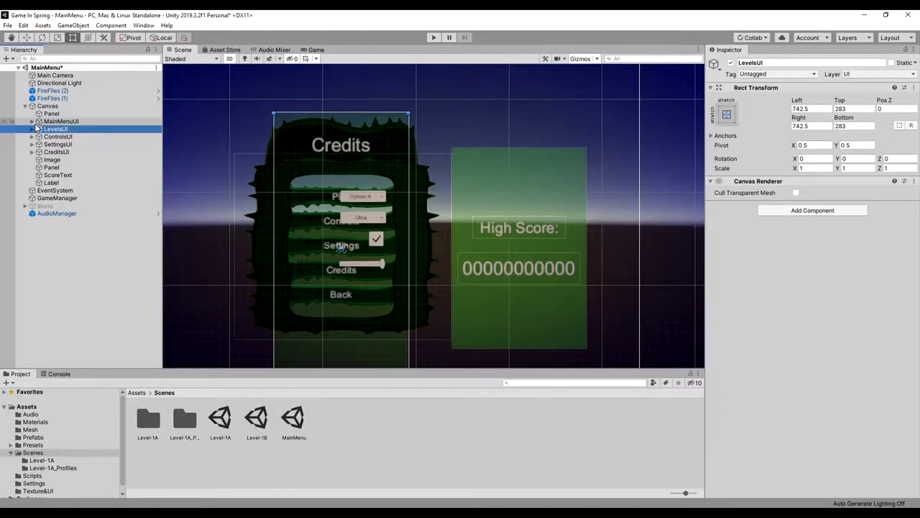
text(Score)
key(Return)
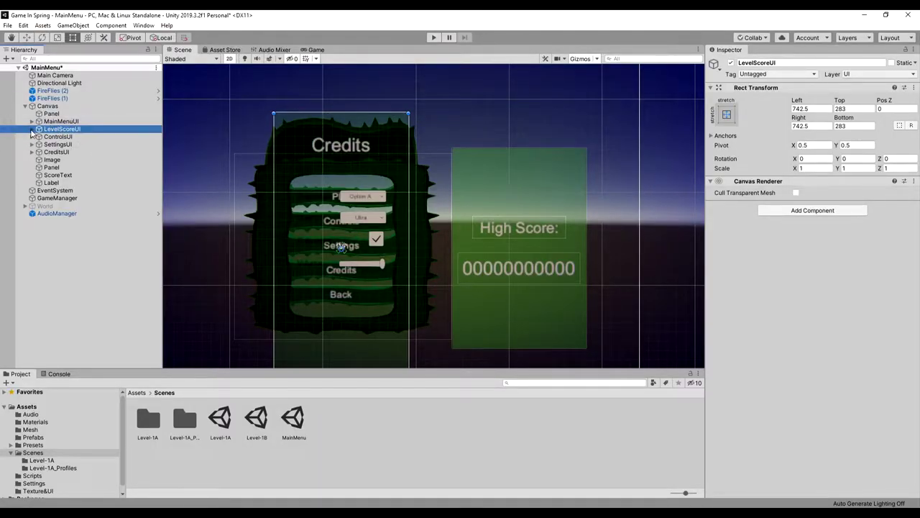
click(32, 133)
scroll(366, 231, down, 3)
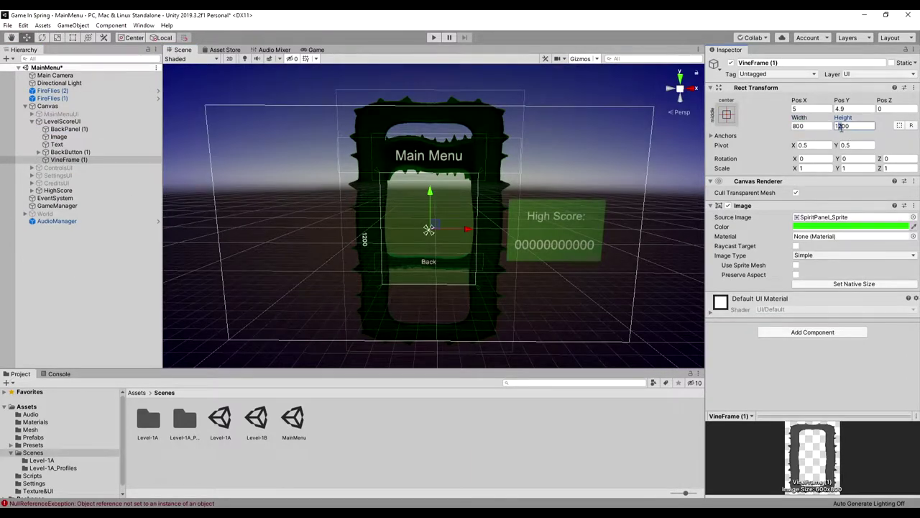
text(1000)
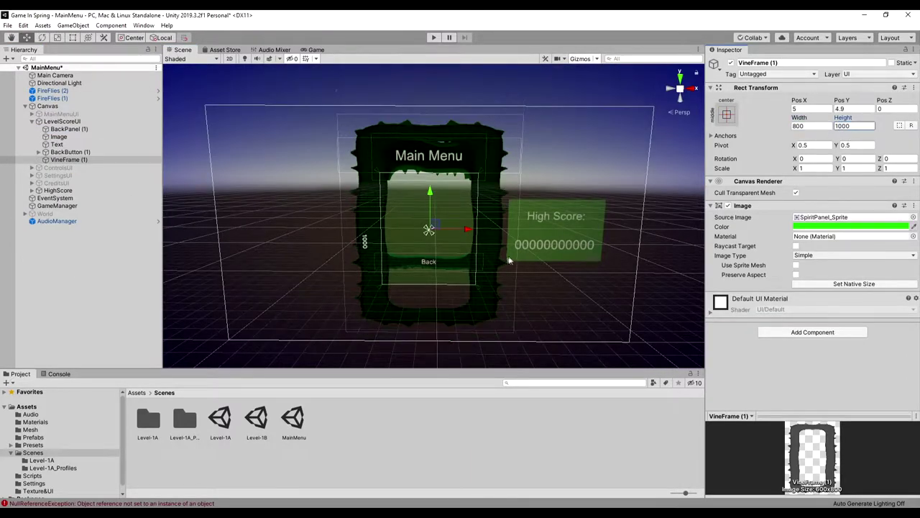
click(31, 191)
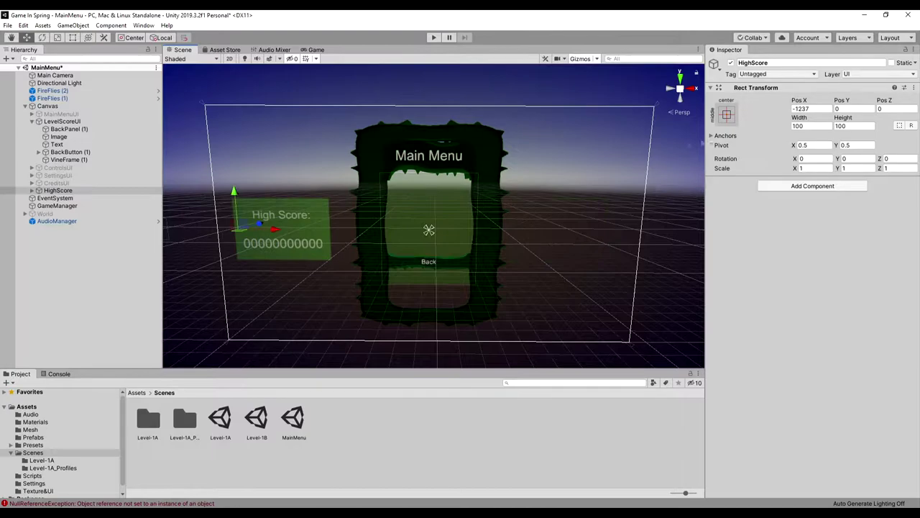
click(31, 192)
middle_drag(288, 226, 411, 216)
drag(411, 215, 311, 233)
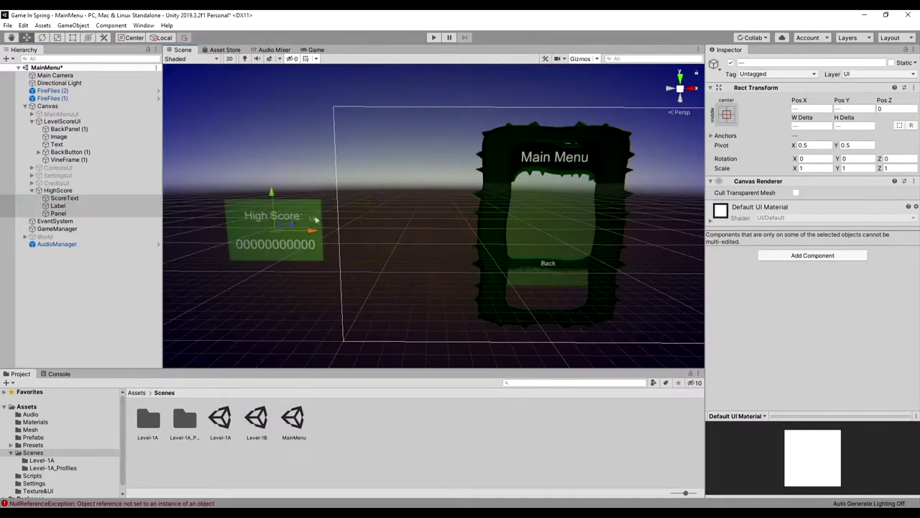
scroll(459, 224, up, 4)
Step: Duplicate the 1A label and score and place the copies below the originals
click(459, 225)
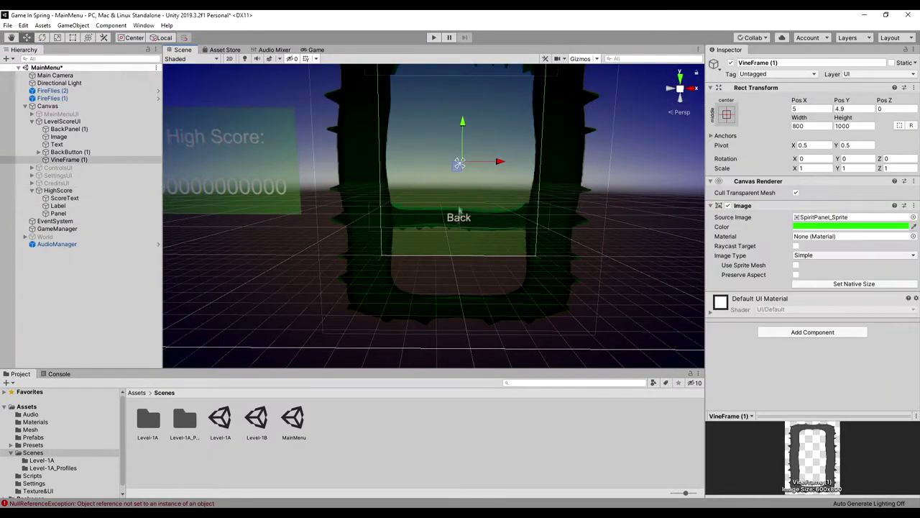
click(459, 215)
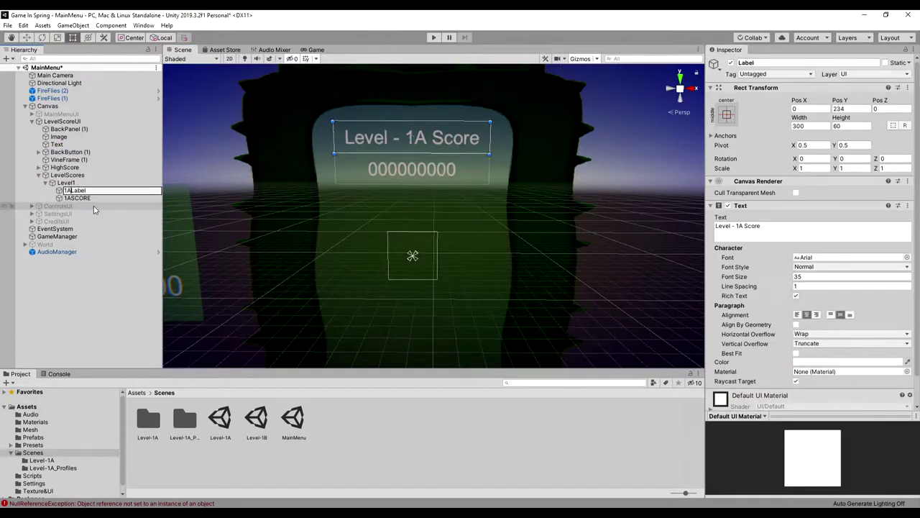
shift+click(51, 199)
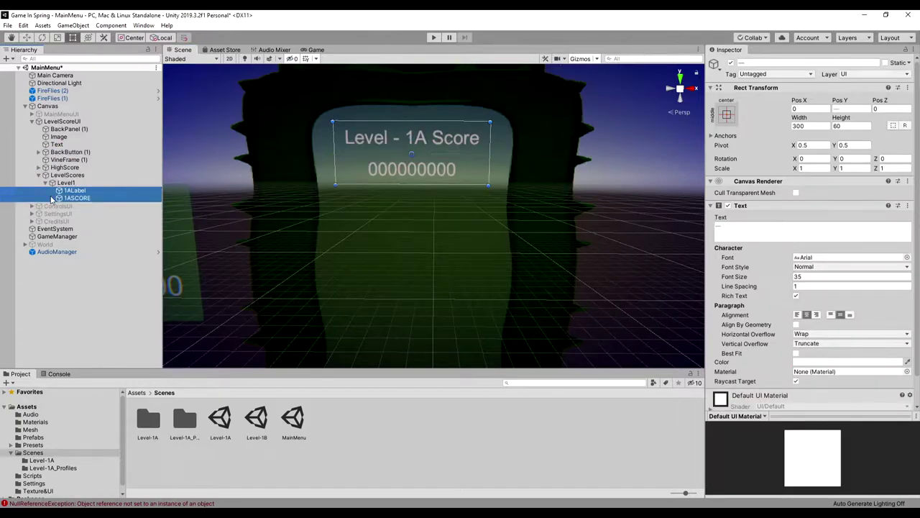
key(ctrl+d)
drag(412, 161, 413, 224)
Step: Rename the copies 1BLabel and 1BSCORE, and link 1ASCORE to the Level 1 Score field
click(79, 205)
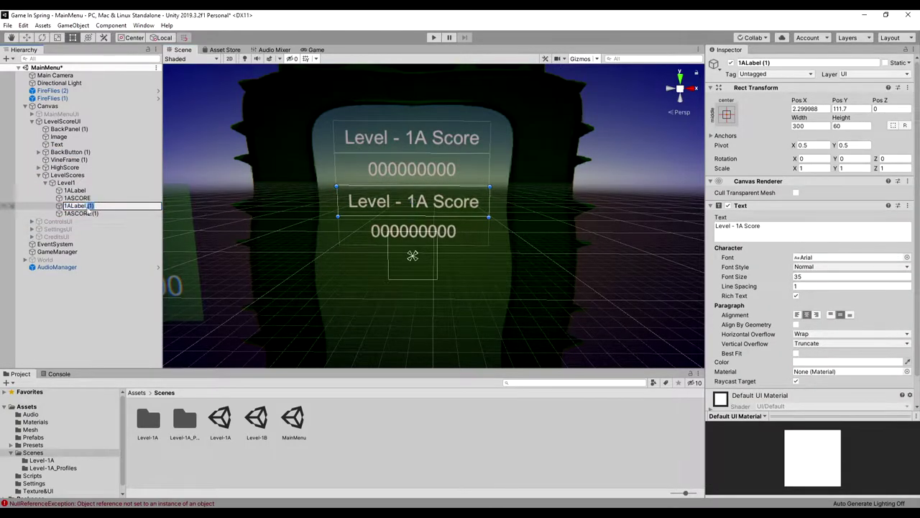
text(B)
click(70, 214)
key(F2)
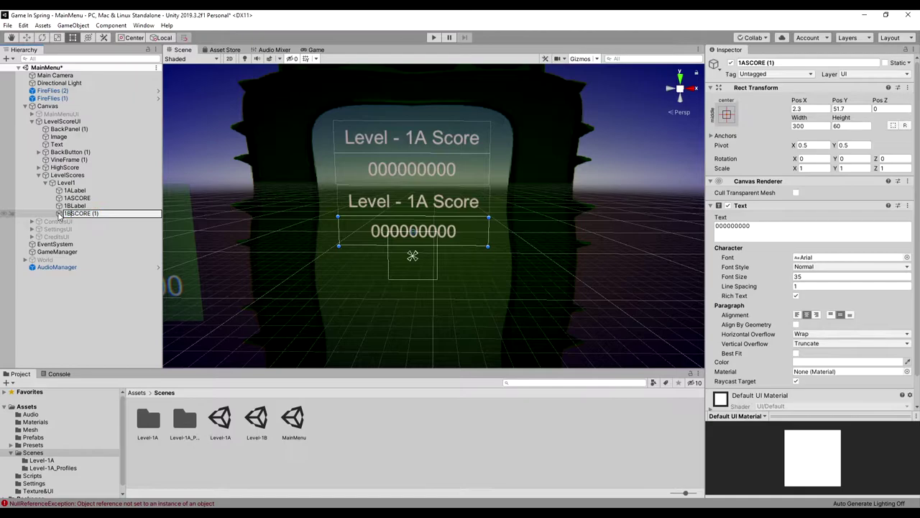
text(1BSCORE)
key(Return)
click(75, 205)
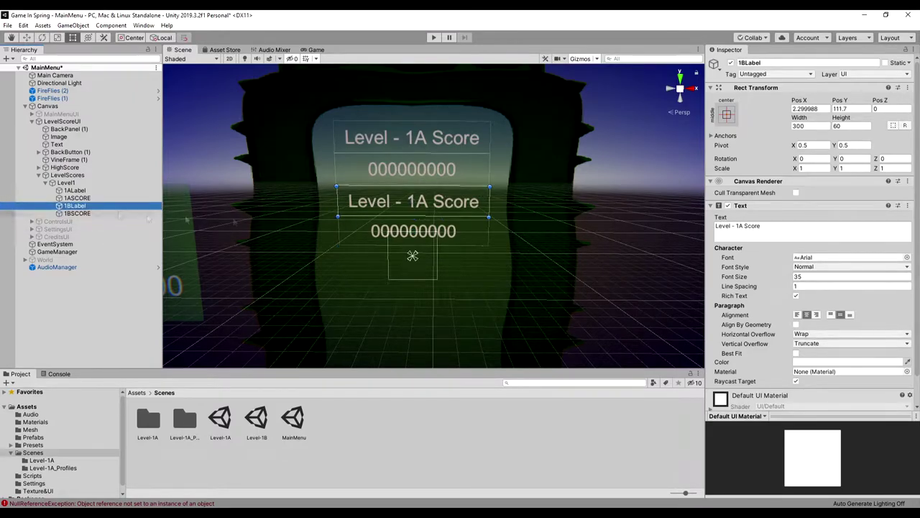
drag(414, 201, 413, 200)
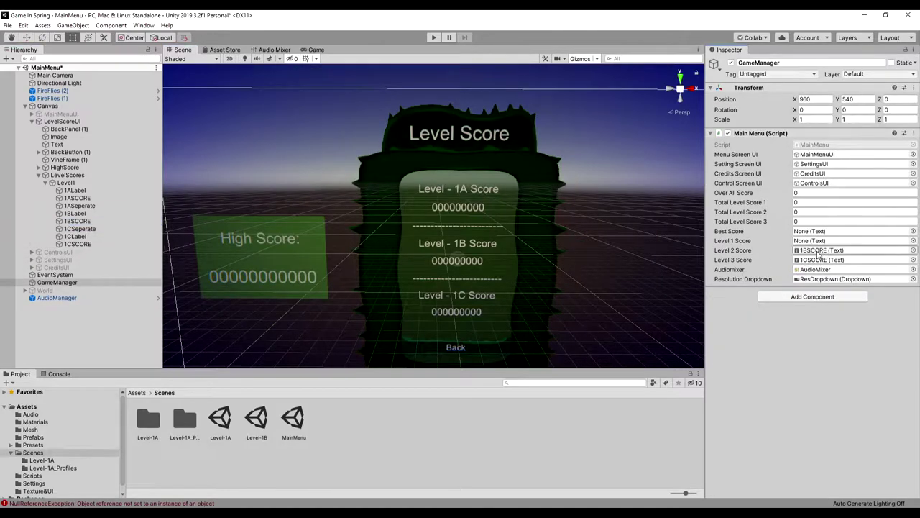
drag(71, 197, 827, 240)
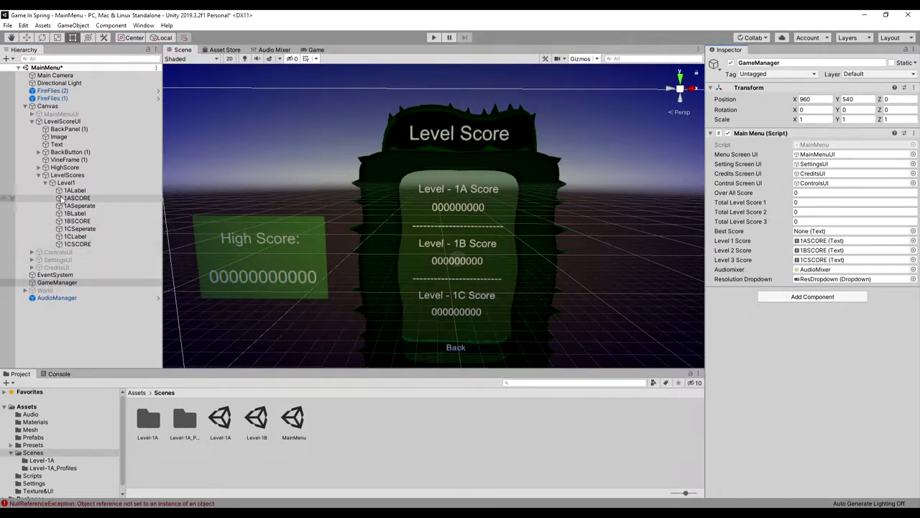
Step: Declare scoreScreenUI, hide it in MenuOpen, add a ScoresOpen method showing it, and save
click(38, 167)
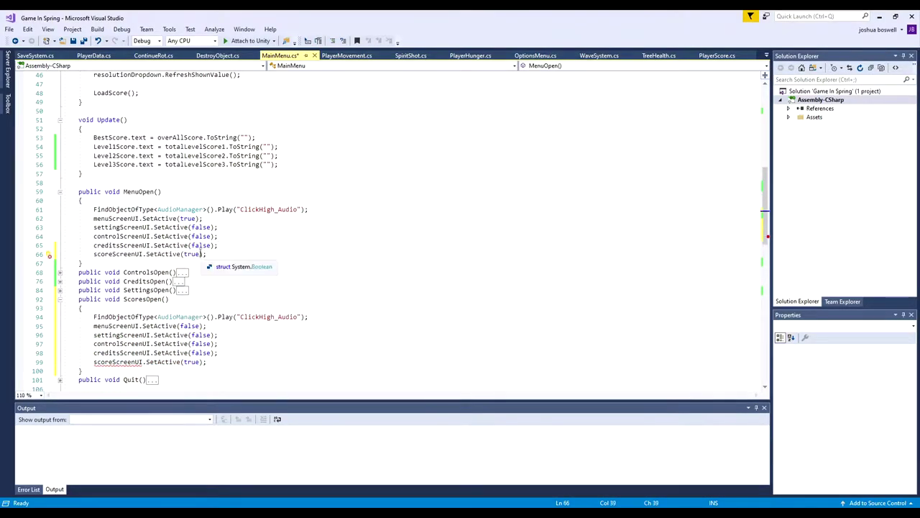
double_click(192, 254)
text(false)
click(94, 253)
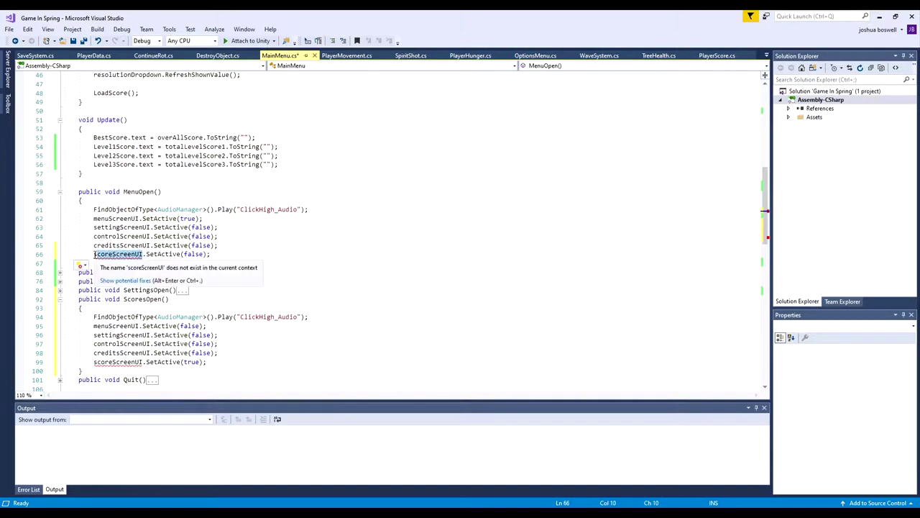
scroll(388, 230, up, 9)
scroll(388, 230, up, 6)
click(204, 137)
click(84, 41)
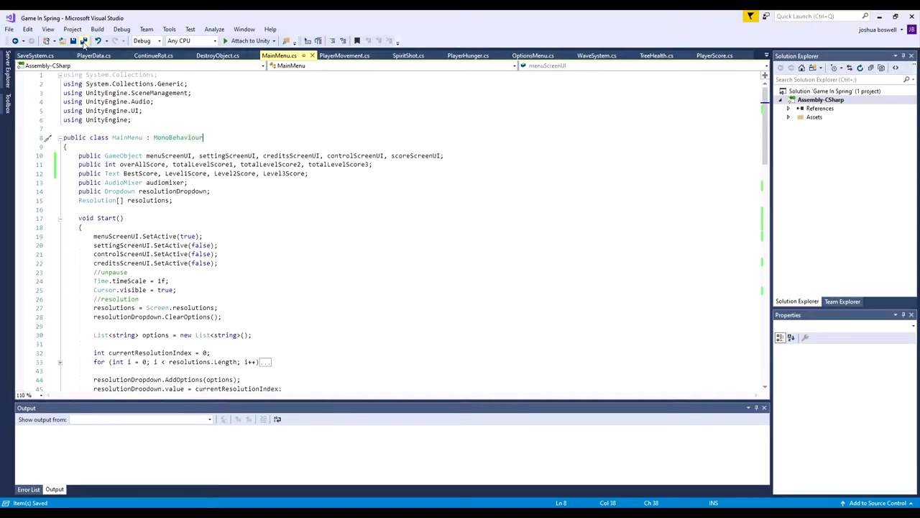
Step: Nudge the Level Scores button up, then play-test opening Level Scores and returning with Back
drag(431, 158, 445, 164)
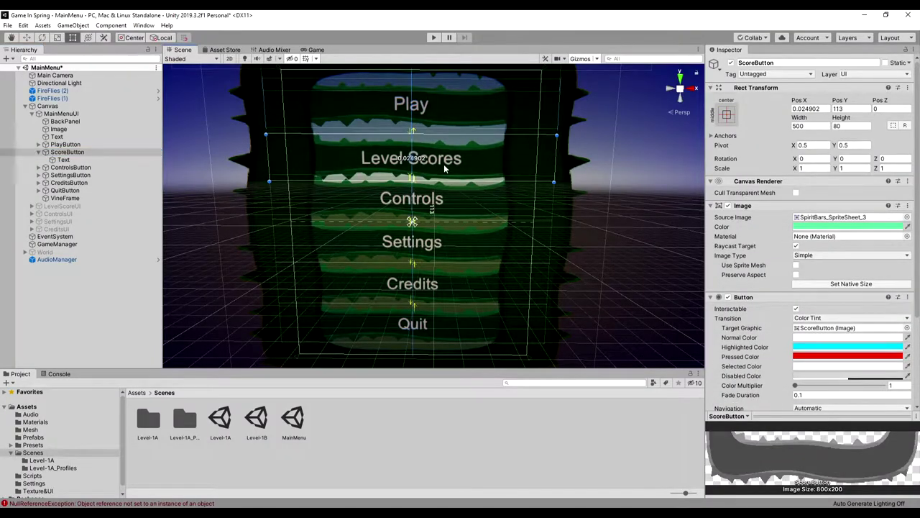
scroll(445, 165, down, 3)
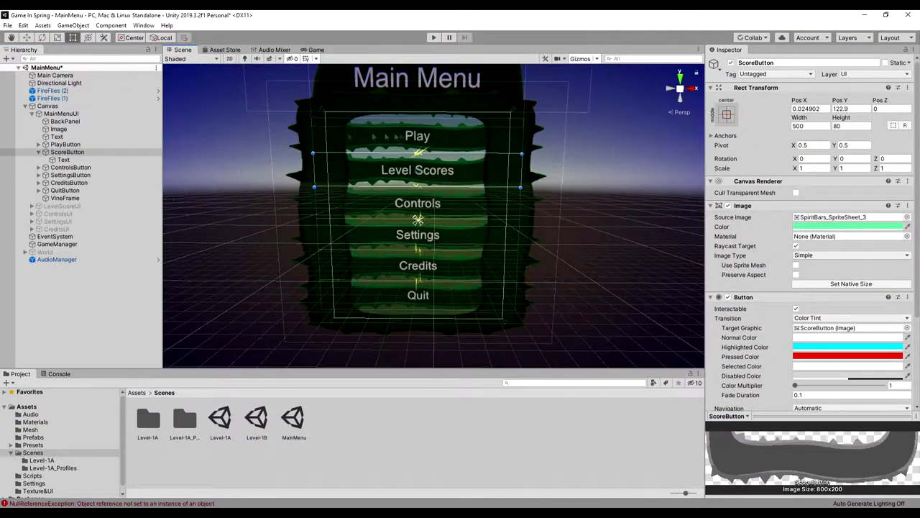
scroll(467, 201, down, 3)
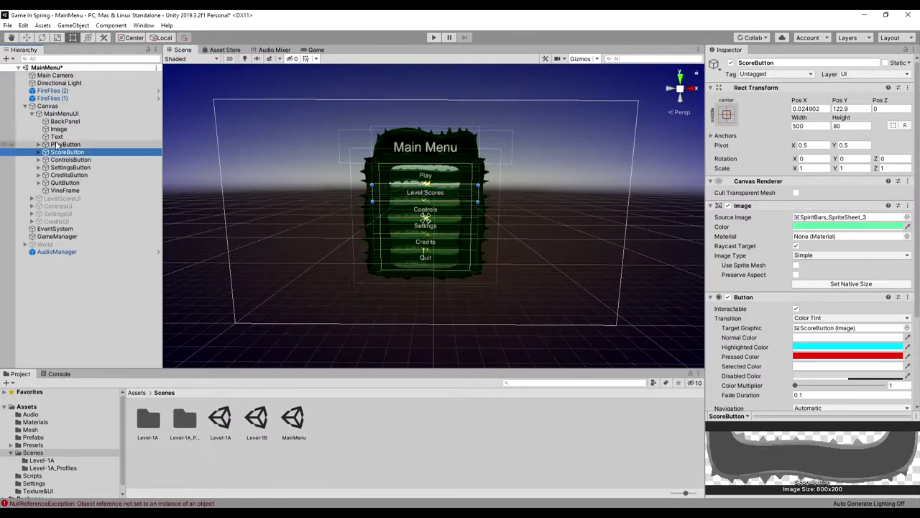
click(434, 37)
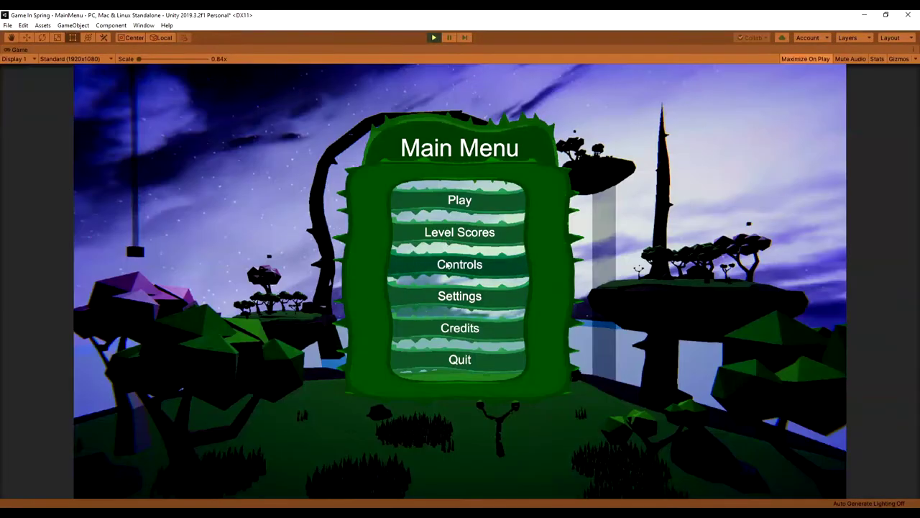
click(460, 232)
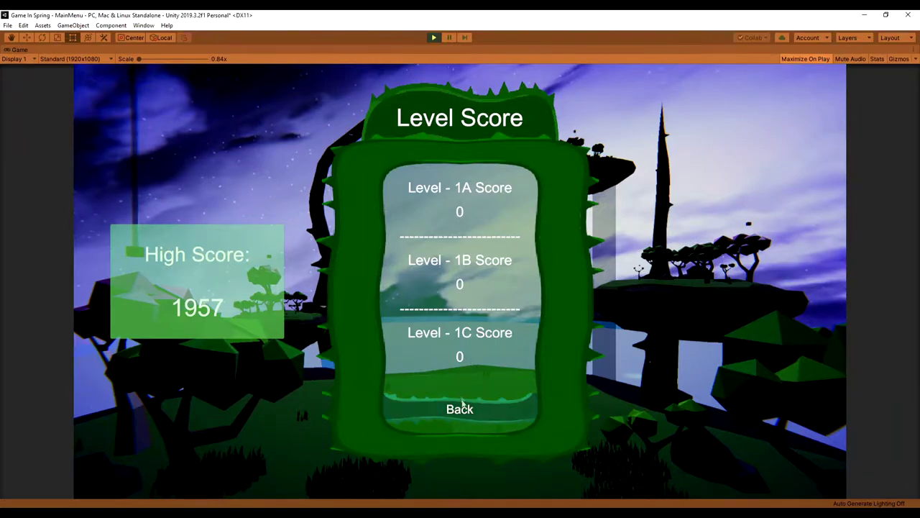
click(464, 410)
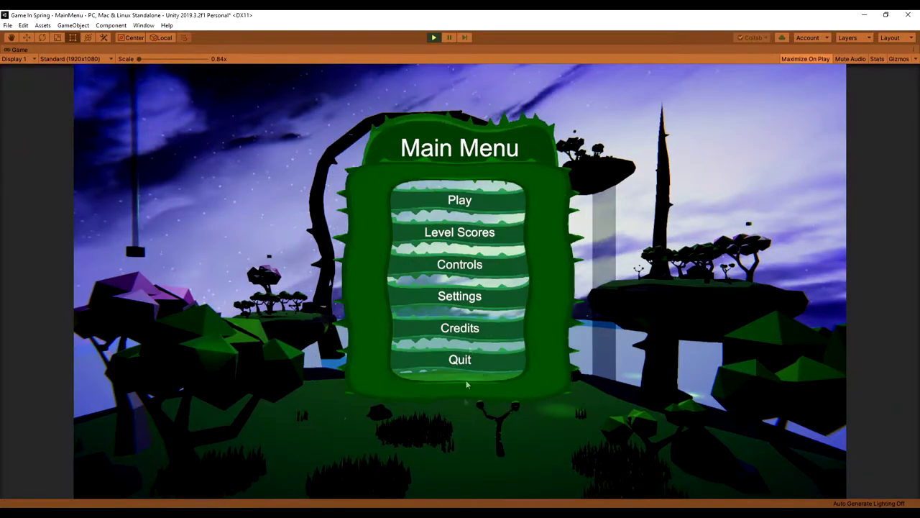
click(434, 37)
Step: Wrap jumps × 2, falls × 2 and tree health ÷ 2 in parentheses on line 74, then save
click(7, 25)
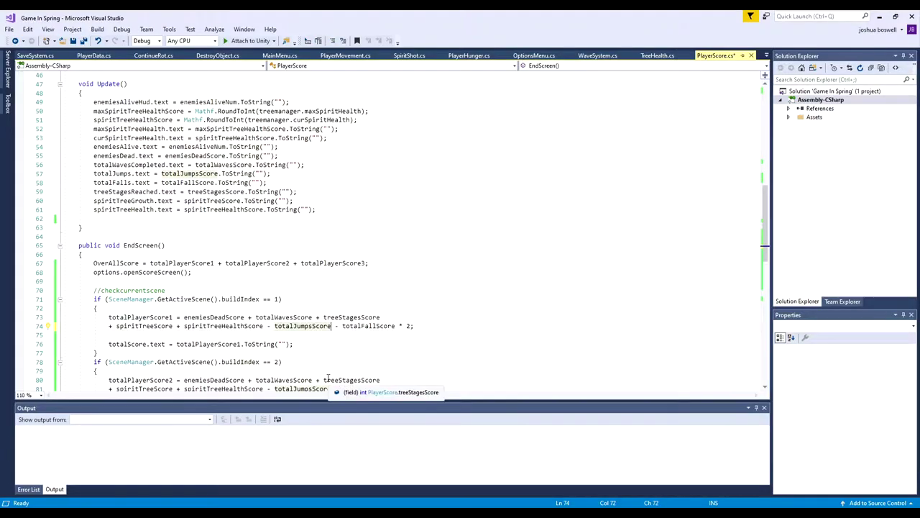
text(()
key(ctrl+Right)
text())
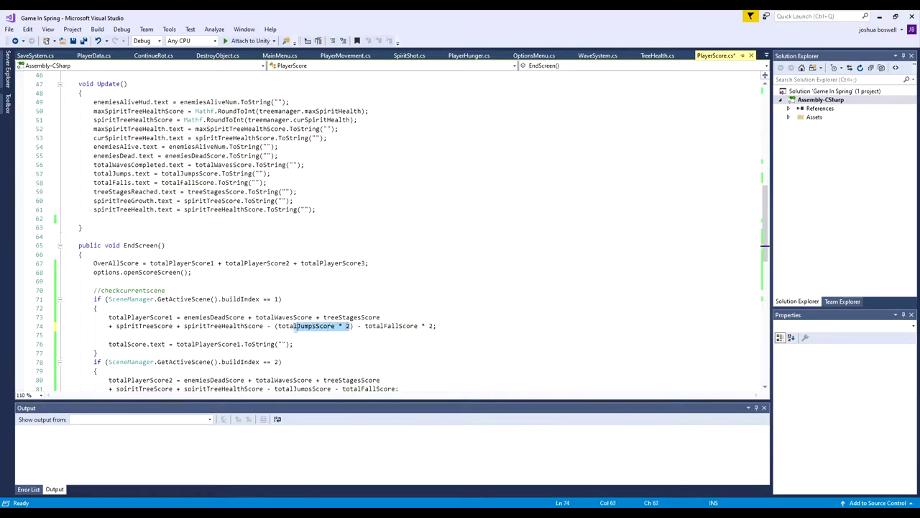
click(84, 41)
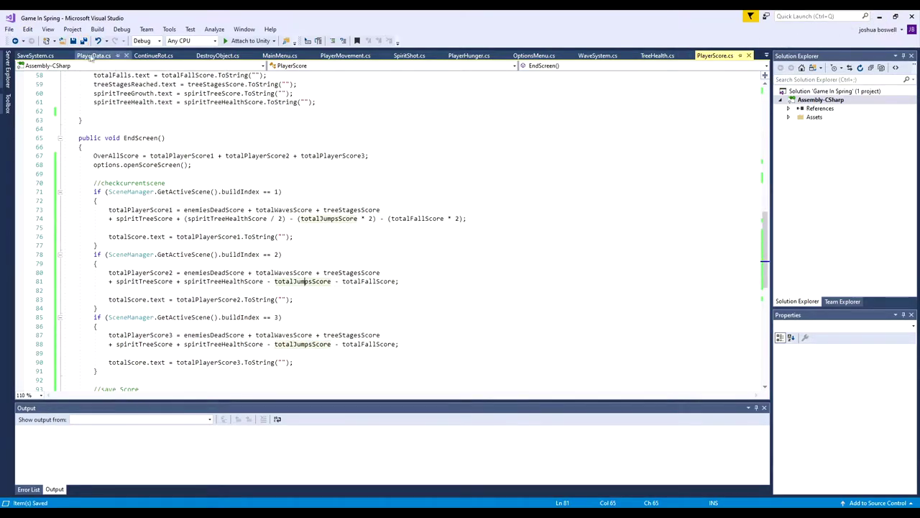
Step: Add the Level-1B scene to the Build Settings scene list
click(877, 17)
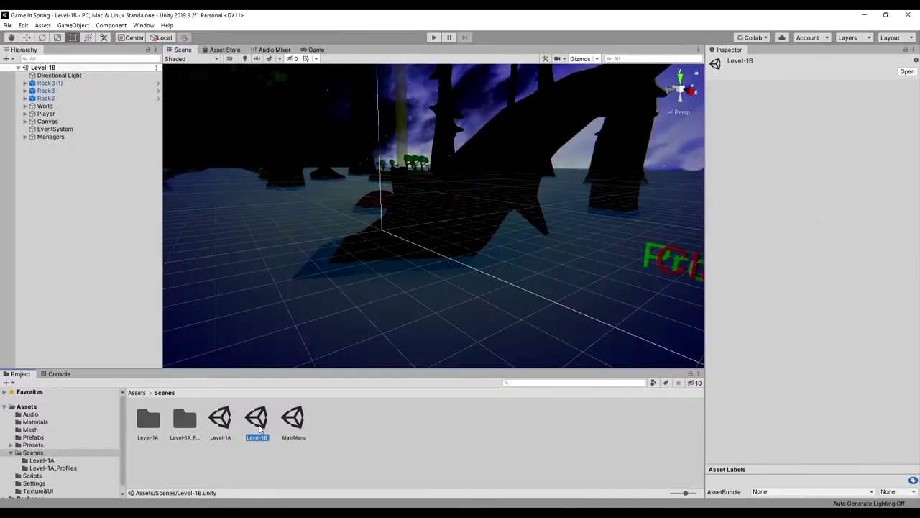
click(27, 407)
click(32, 452)
key(ctrl+shift+b)
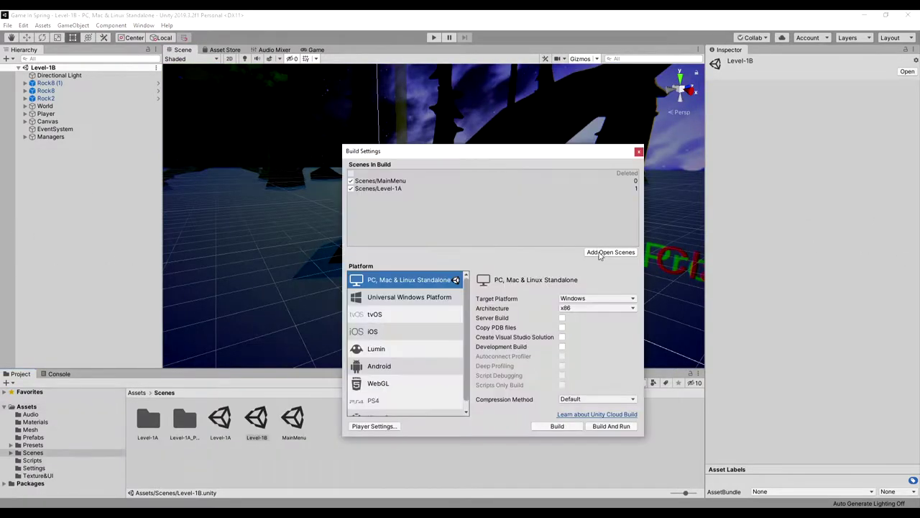
drag(257, 420, 503, 216)
click(639, 149)
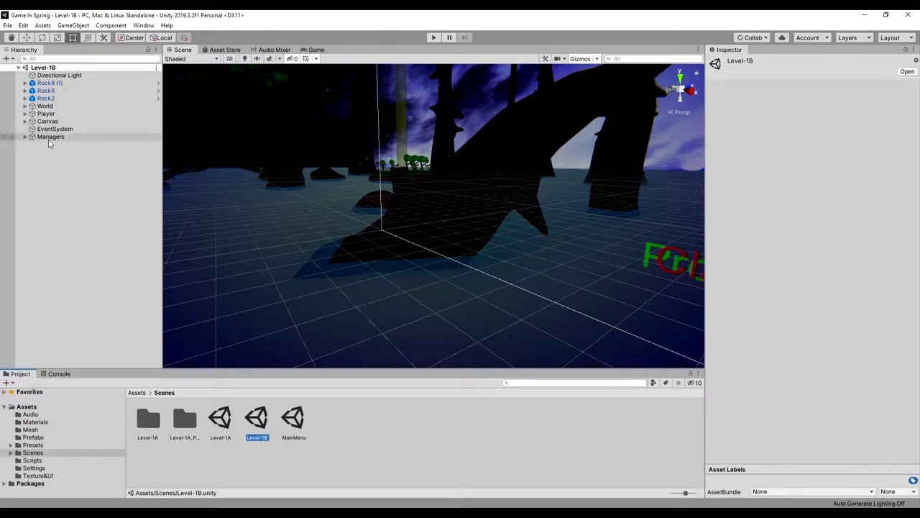
Step: Duplicate the Level-1B scene as a new Level-1C scene
right_click(263, 431)
click(382, 273)
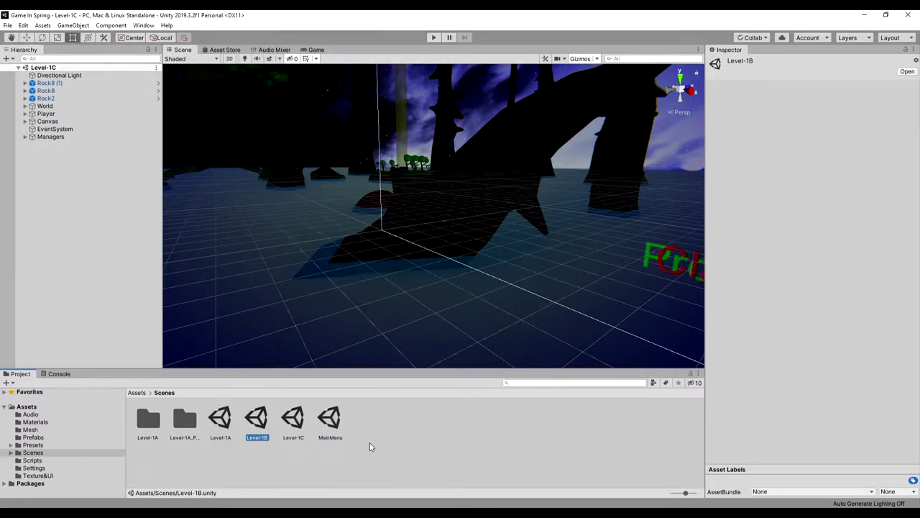
click(298, 437)
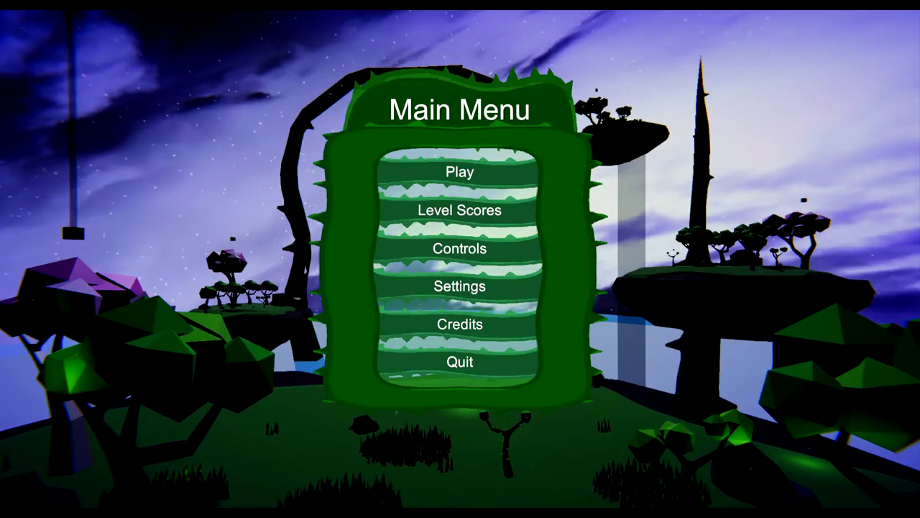
Step: Play two levels, quit to the menu, and confirm Level Scores shows 1836 for Level 1B
click(460, 172)
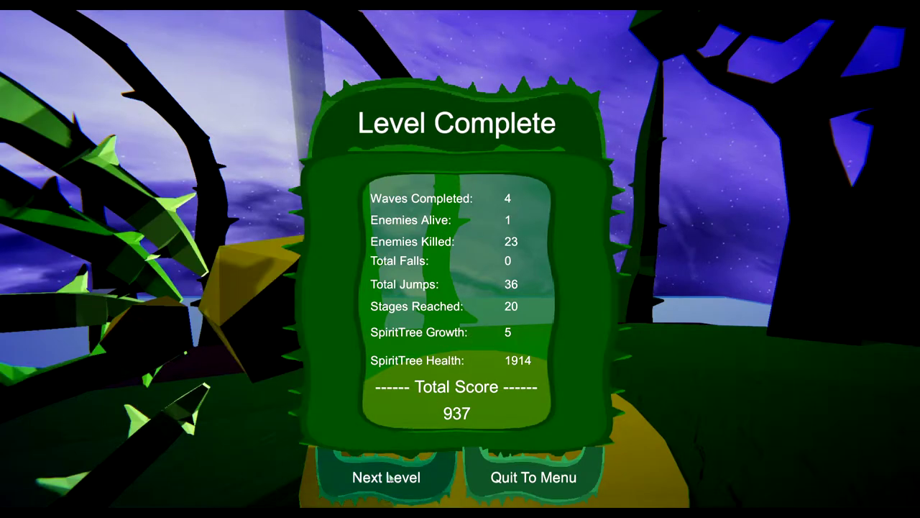
click(423, 480)
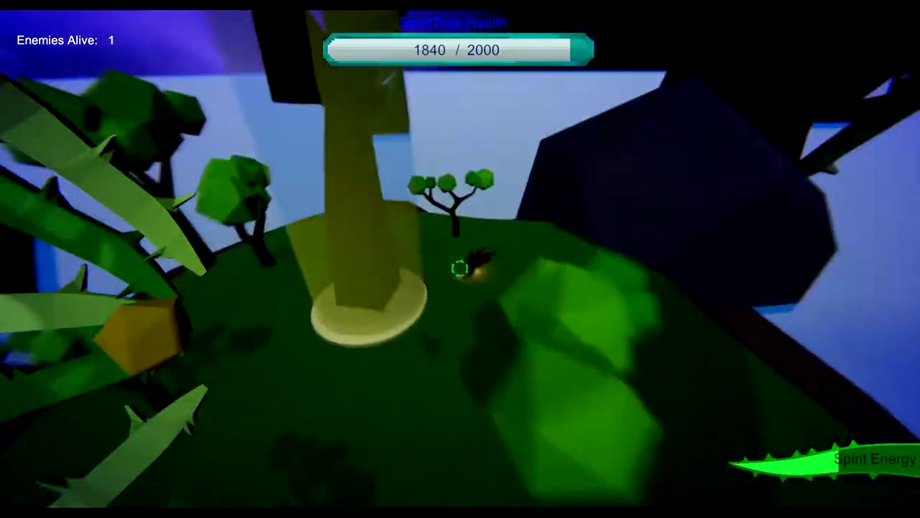
click(459, 268)
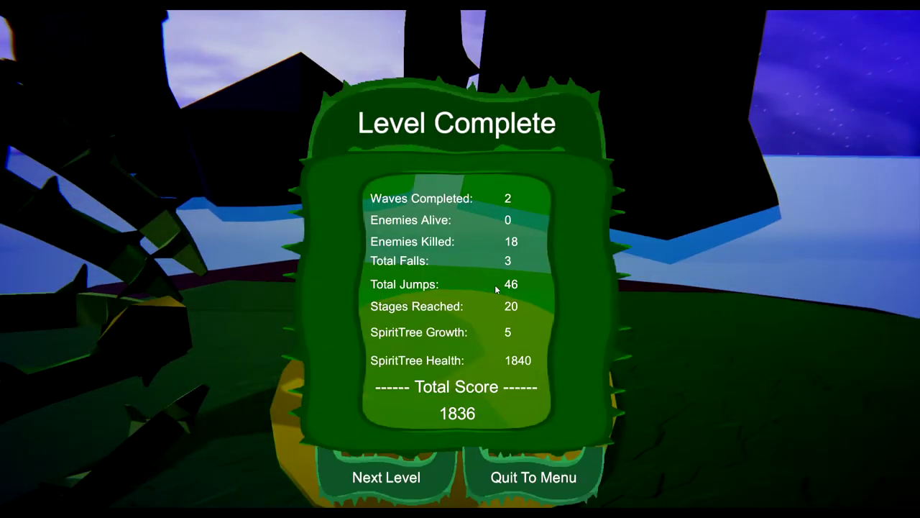
click(534, 480)
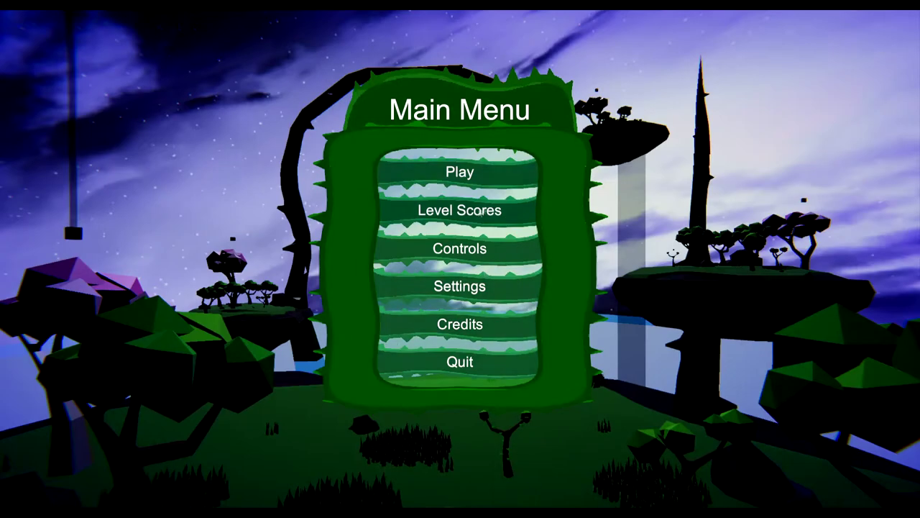
click(460, 209)
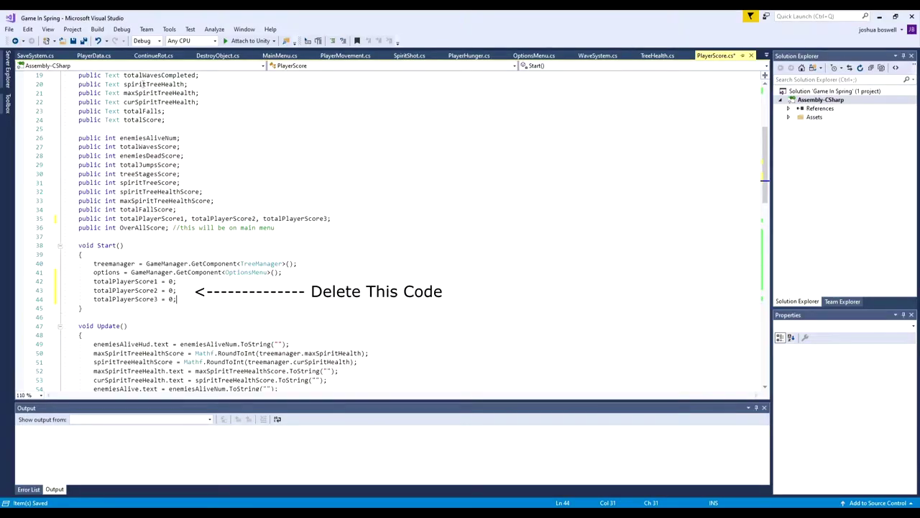
text(core set to 0)
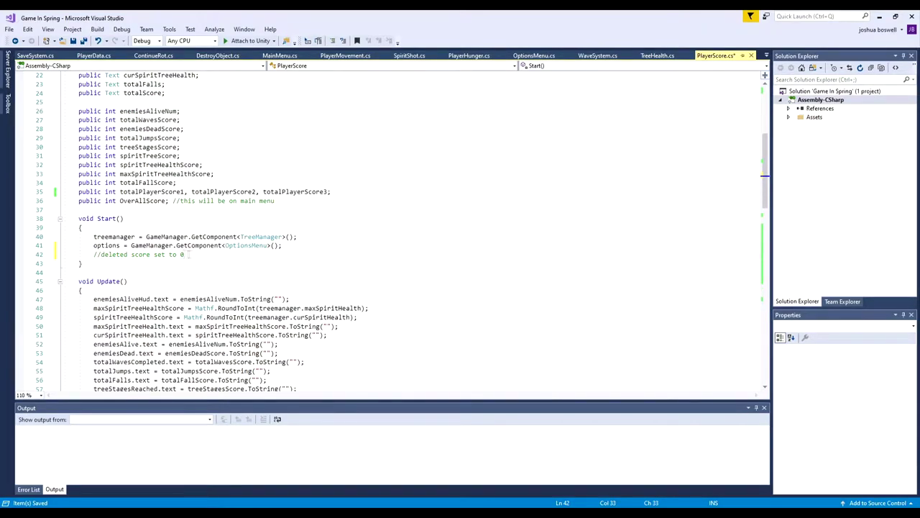
scroll(388, 230, up, 3)
scroll(389, 230, up, 3)
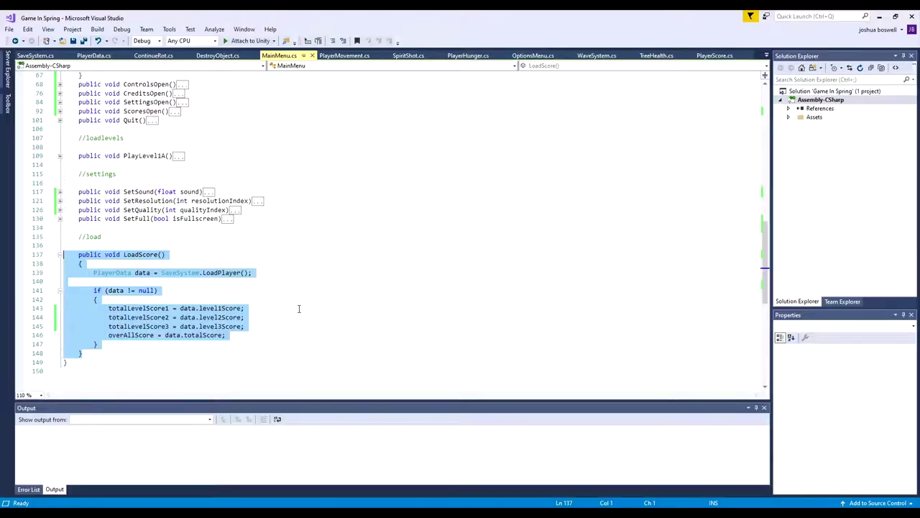
Step: Paste LoadScore() into PlayerScore.cs, renaming its variables to totalPlayerScore1–3 and OverAllScore
click(299, 326)
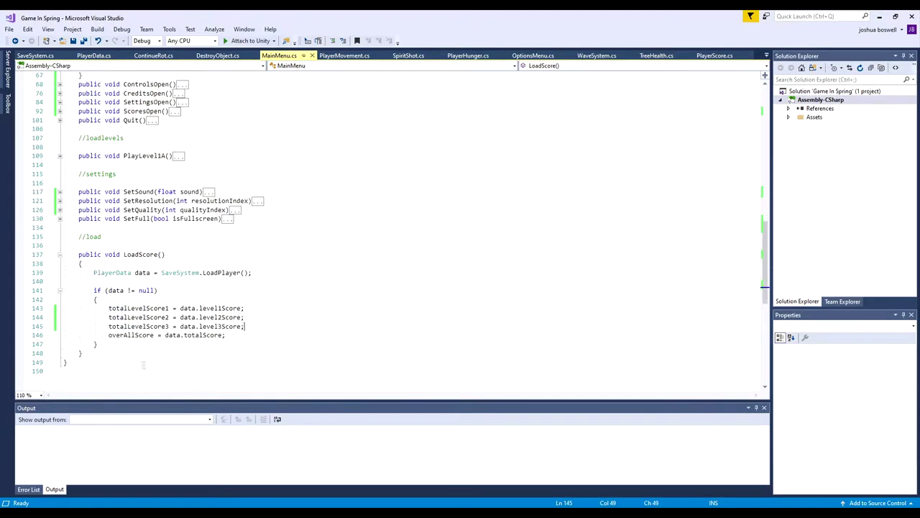
click(714, 56)
scroll(223, 327, down, 4)
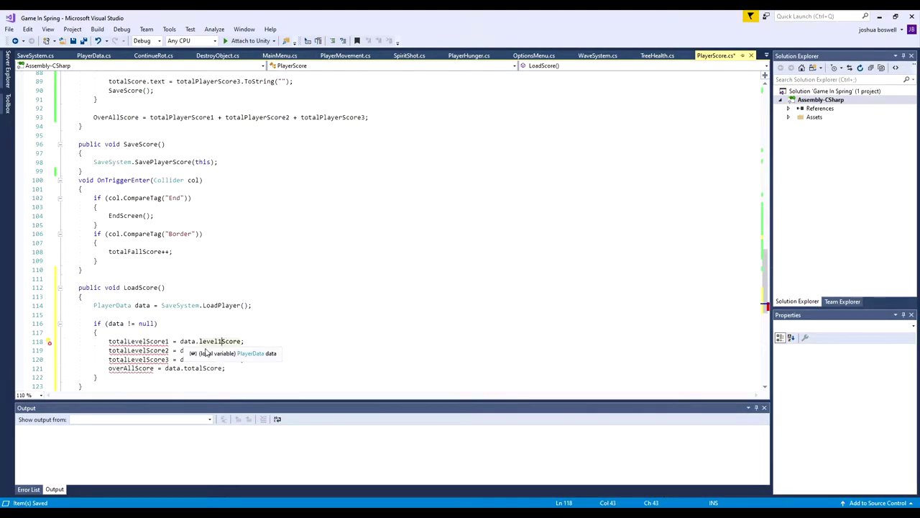
double_click(160, 342)
text(totalPlayerScore1)
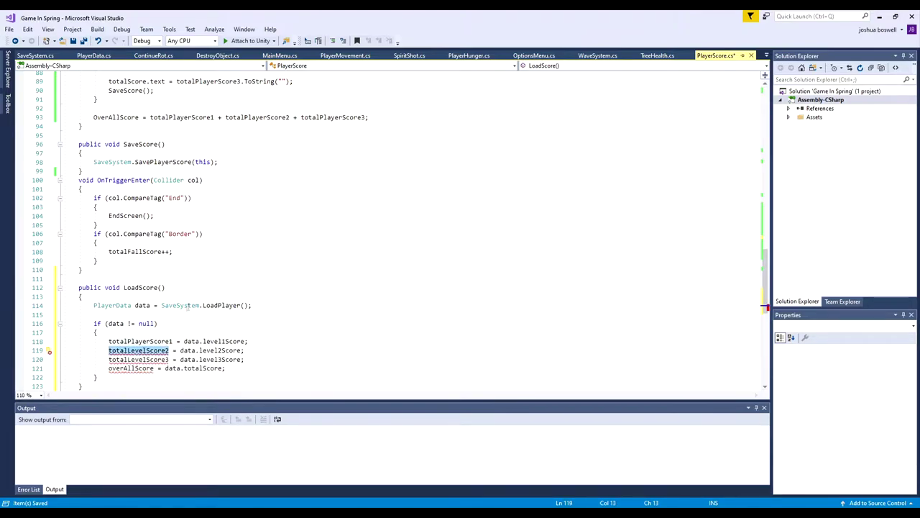
text(tot)
key(Tab)
text(tot)
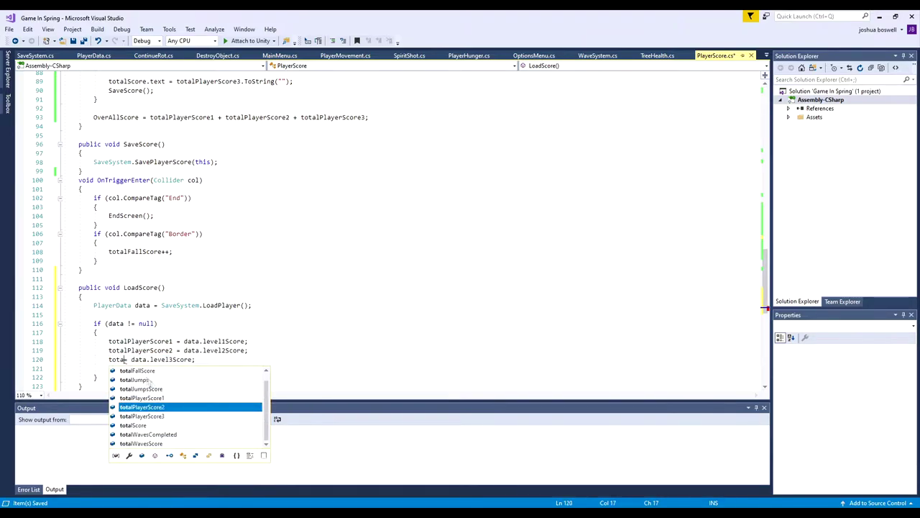
key(Tab)
double_click(148, 368)
text(Ov)
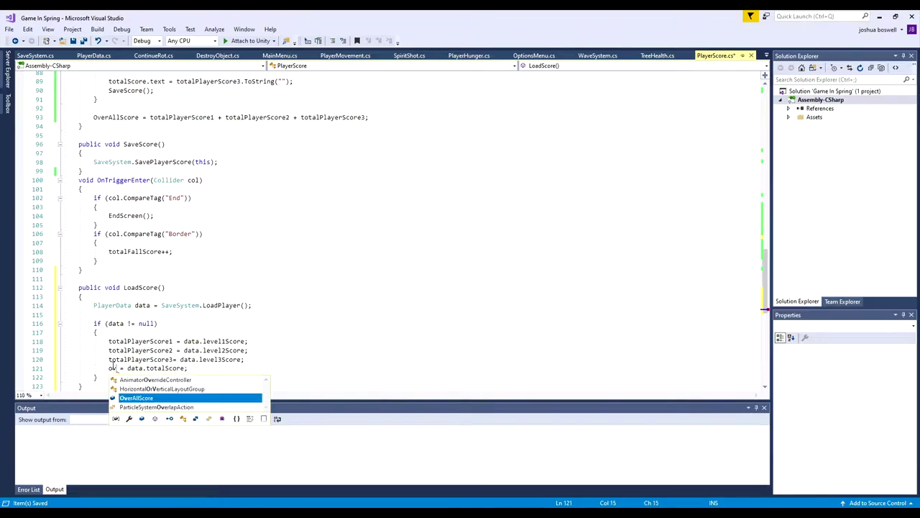
key(Tab)
scroll(300, 170, up, 19)
click(300, 172)
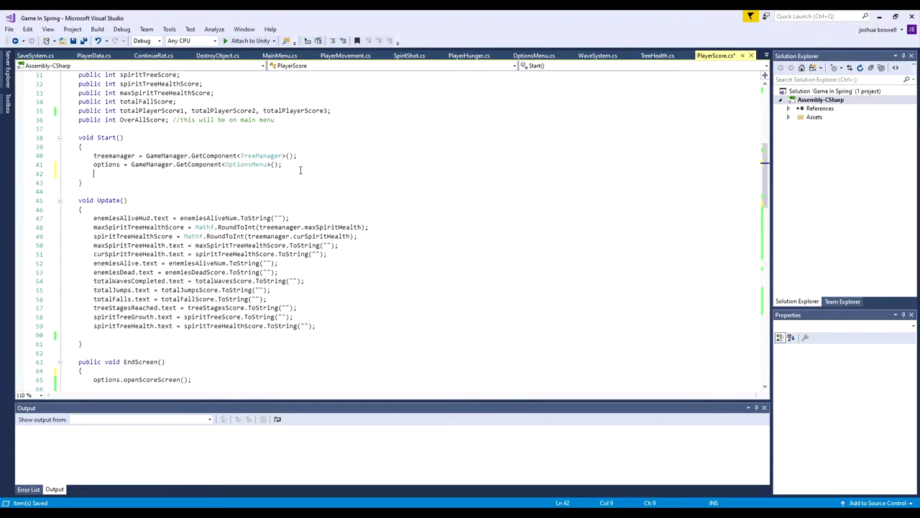
text(LoadScore();)
click(878, 16)
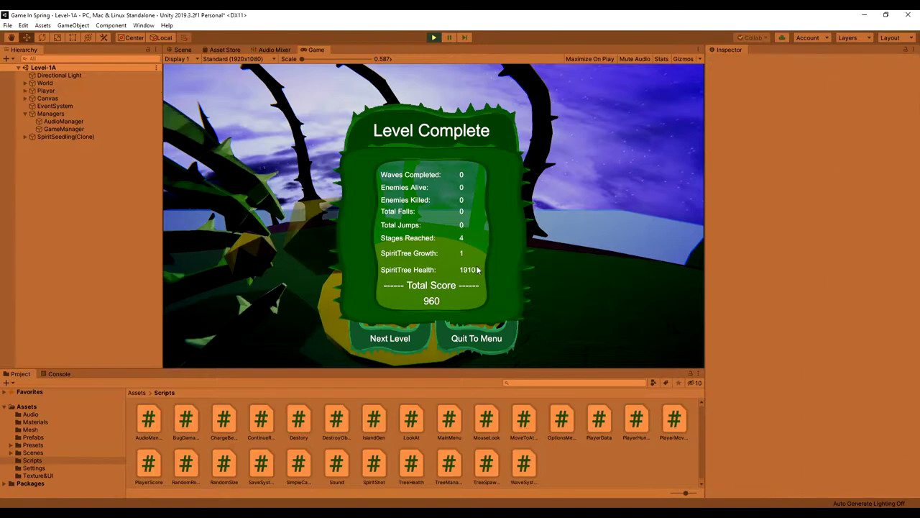
Step: Advance from Level 1A to Level 1B, then quit to the menu's Level Scores panel
click(390, 338)
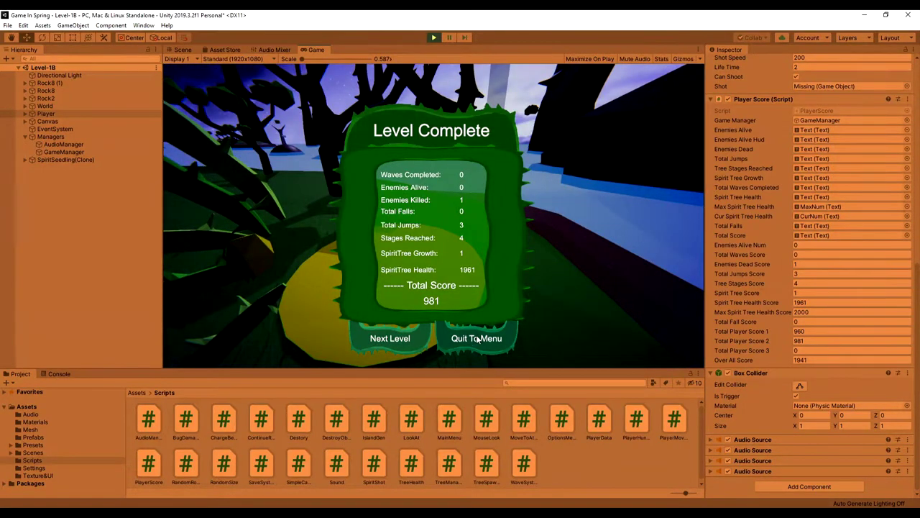
click(487, 343)
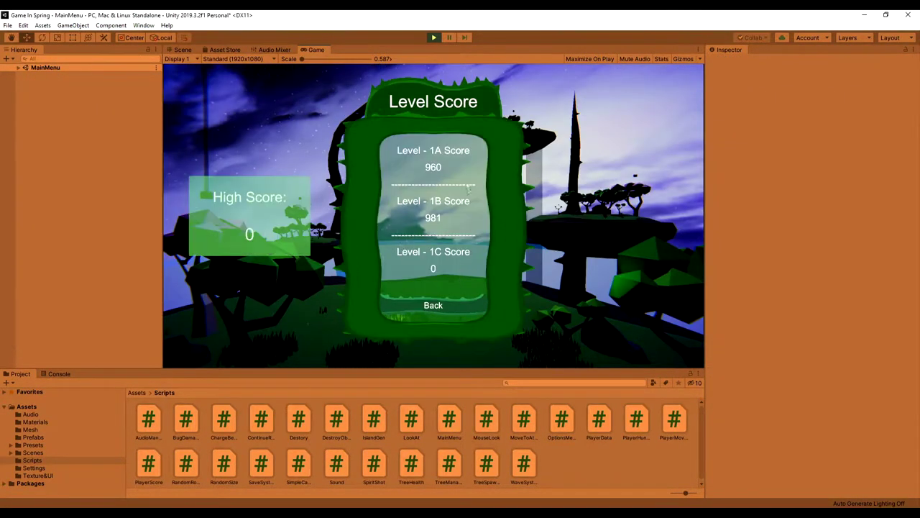
Step: Move the OverAllScore calculation line into the level 3 block and copy it
click(434, 305)
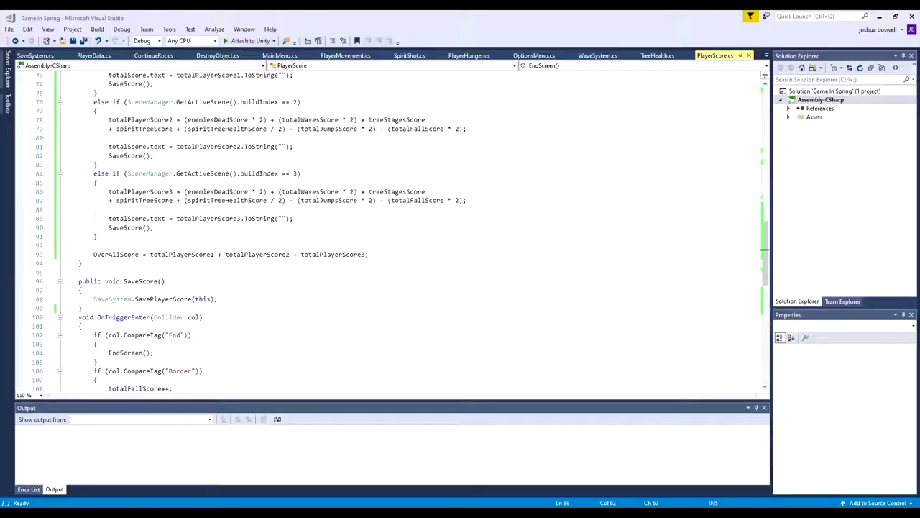
key(Return)
drag(144, 265, 94, 227)
click(93, 227)
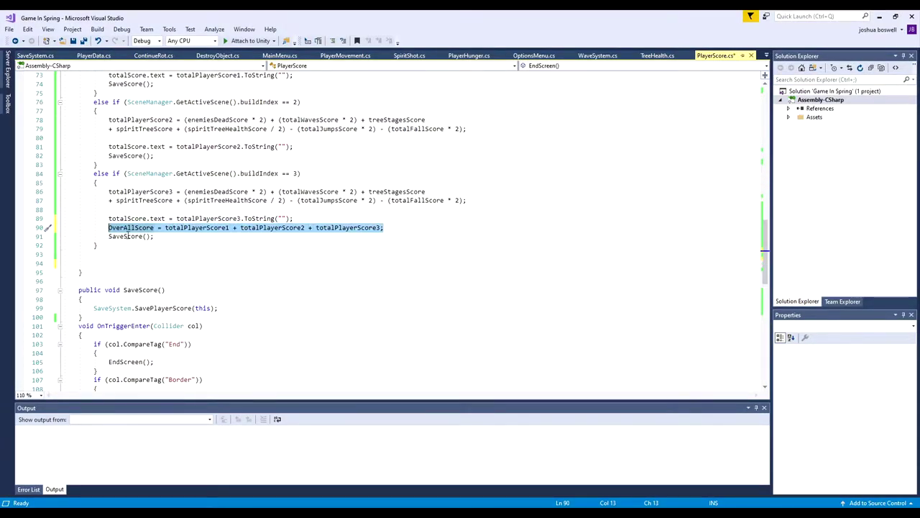
key(ctrl+c)
scroll(216, 215, up, 1)
Step: Paste the OverAllScore line into the level 2 and level 1 blocks, then retest the scores
click(295, 182)
key(Return)
key(ctrl+v)
scroll(314, 209, up, 2)
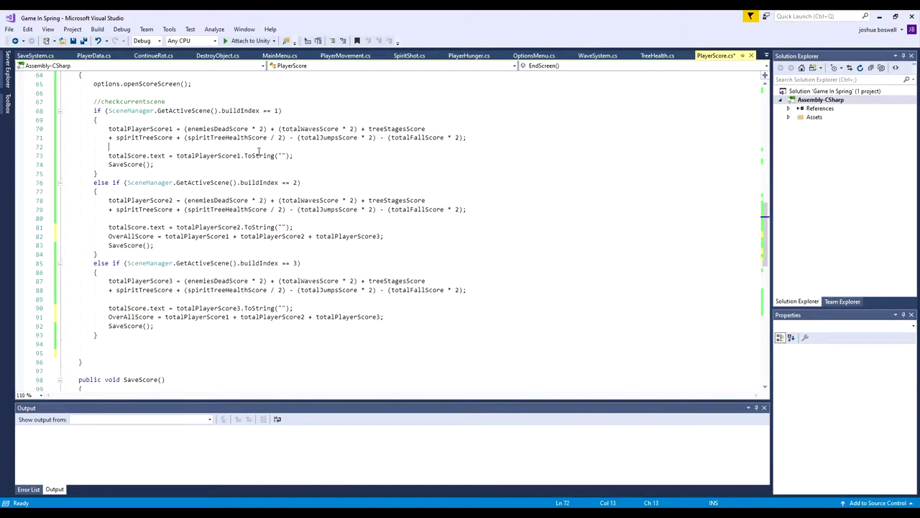
key(Down)
key(ctrl+v)
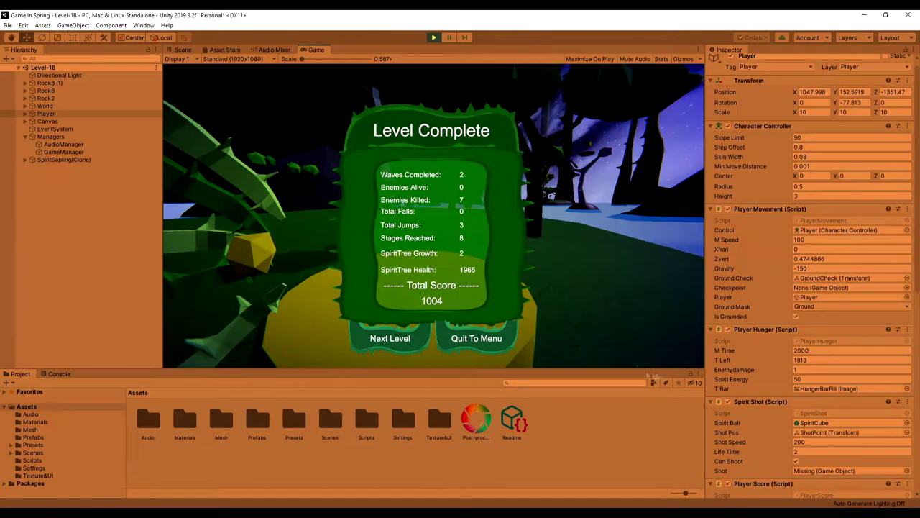
scroll(830, 373, down, 10)
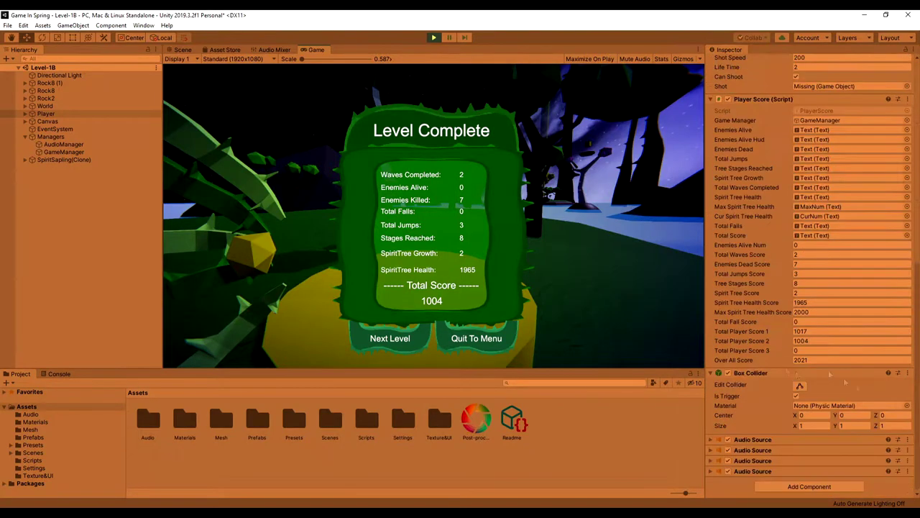
click(477, 342)
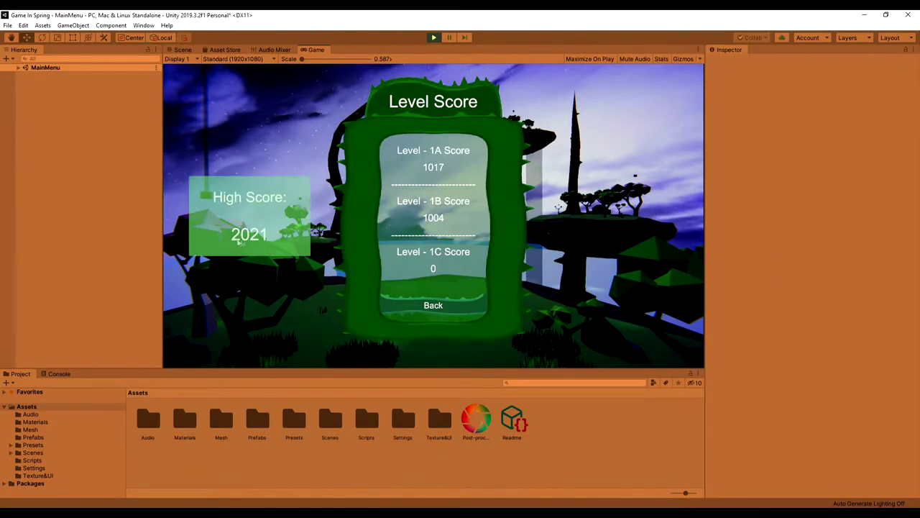
click(434, 307)
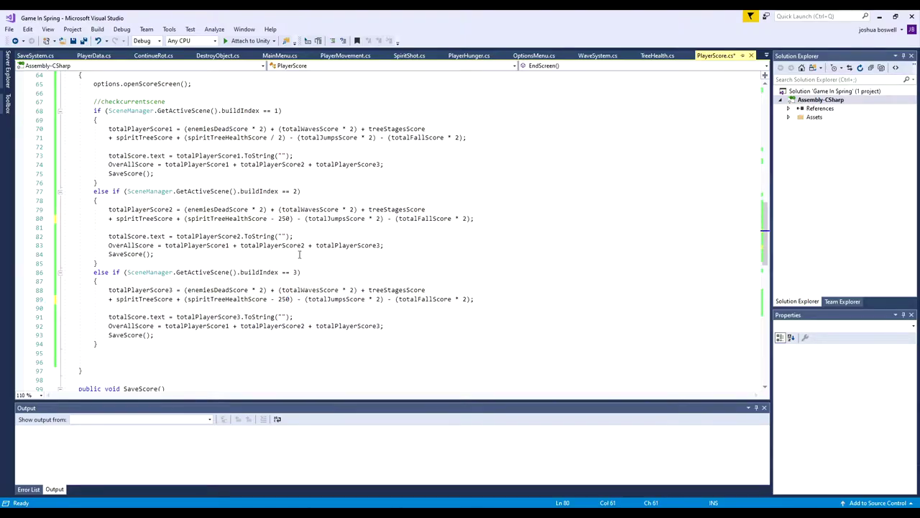
scroll(299, 254, up, 2)
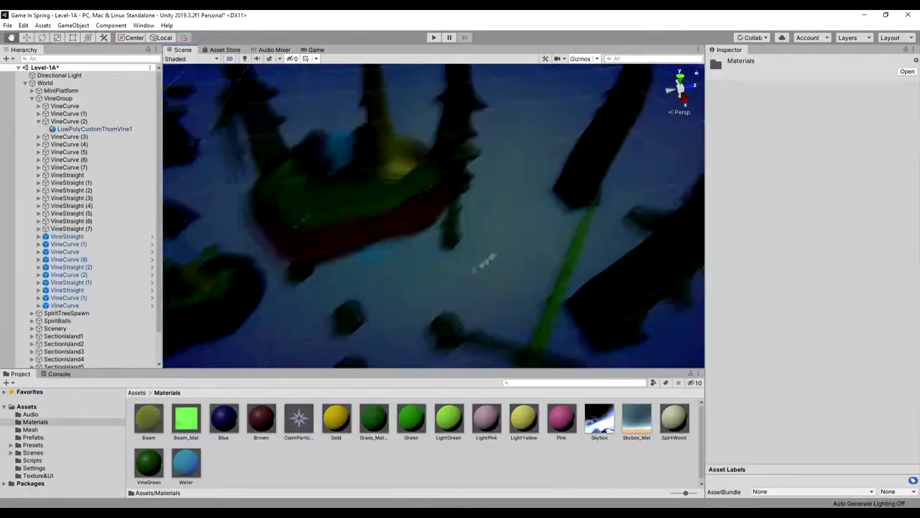
Step: Rotate Rock5 (3) around its vertical axis in Level-1B
right_drag(332, 264, 374, 237)
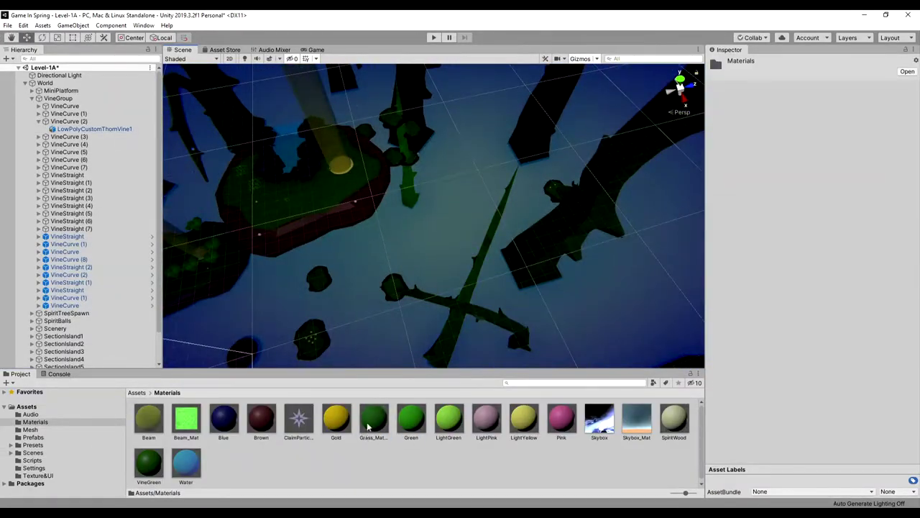
right_drag(520, 290, 443, 263)
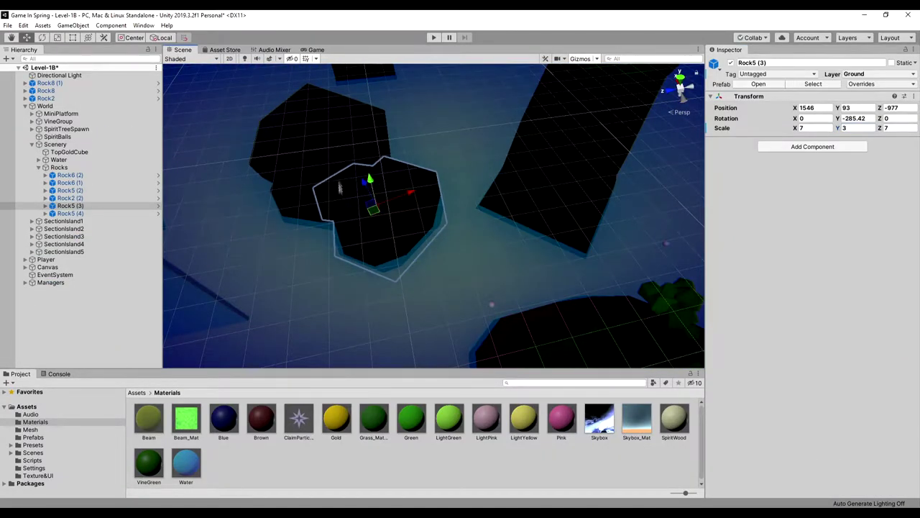
drag(840, 122, 718, 122)
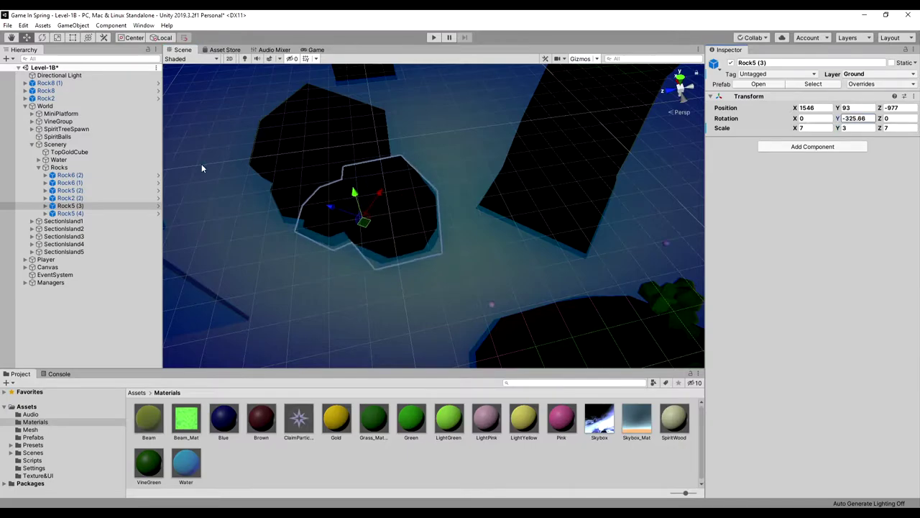
drag(201, 168, 52, 210)
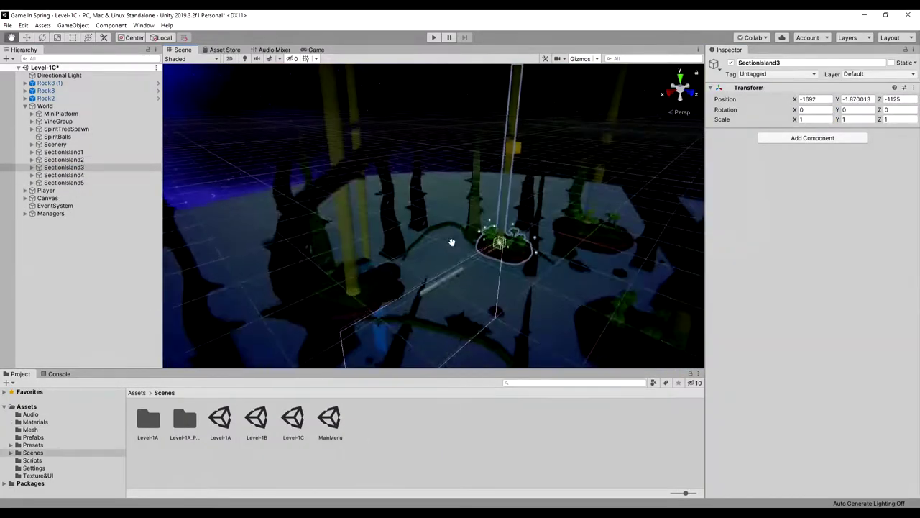
Step: Slide SectionIsland3 along X and lower SectionIsland4 slightly
mouse_move(451, 242)
alt+mouse_down()
mouse_move(475, 129)
mouse_move(413, 130)
mouse_move(216, 180)
alt+mouse_up()
key(w)
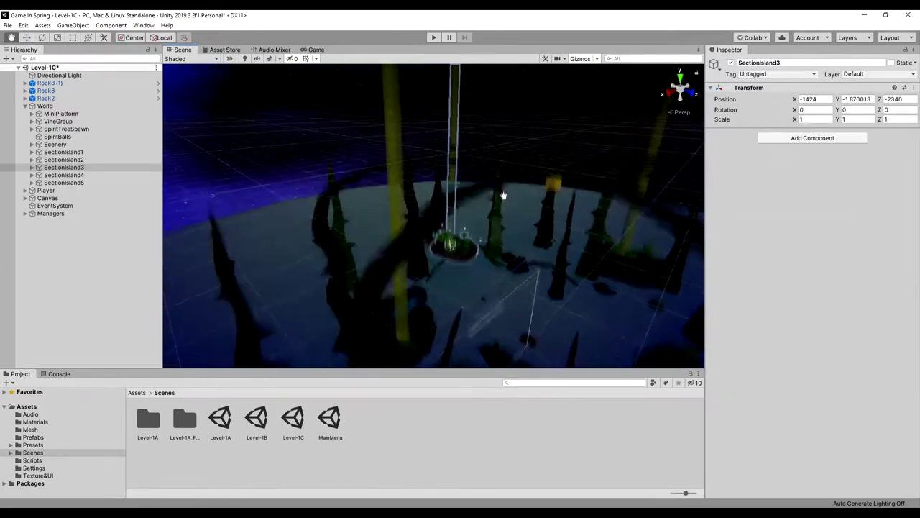
click(72, 175)
alt+drag(431, 216, 438, 244)
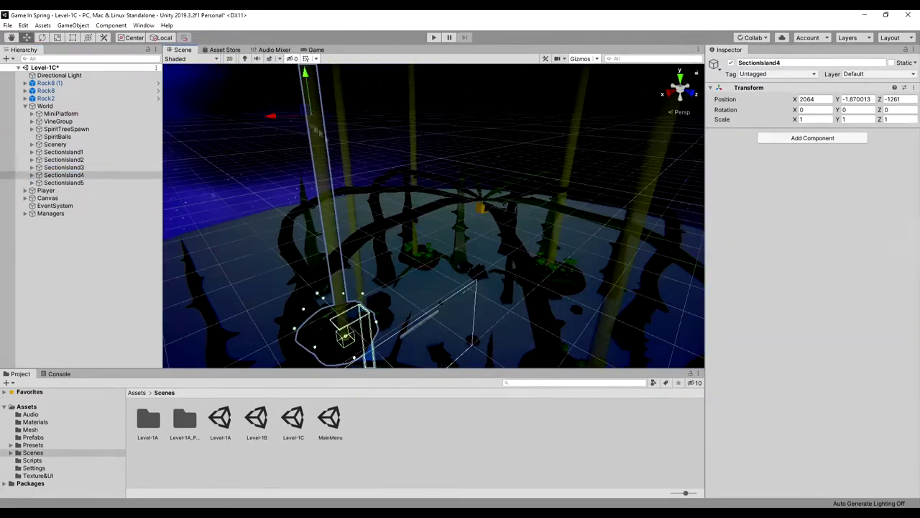
mouse_move(314, 208)
alt+mouse_down()
mouse_move(295, 75)
mouse_move(359, 216)
alt+mouse_up()
Step: Rotate and reposition VineCurve (8), raise VineCurve (9), and duplicate the vine curve
click(359, 216)
key(f)
key(e)
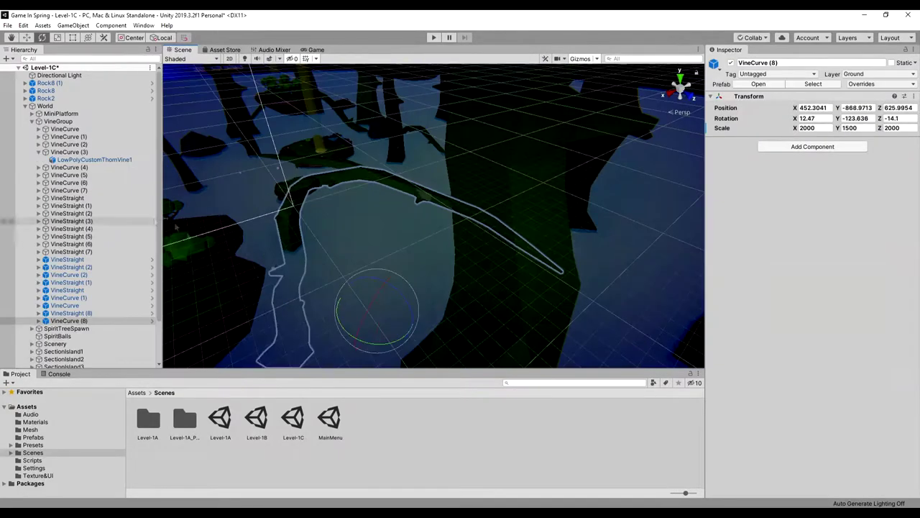
drag(352, 338, 381, 343)
mouse_move(383, 284)
mouse_down()
mouse_move(411, 242)
mouse_move(540, 328)
mouse_move(437, 191)
mouse_move(440, 246)
mouse_move(429, 250)
mouse_move(446, 206)
mouse_move(373, 269)
mouse_up()
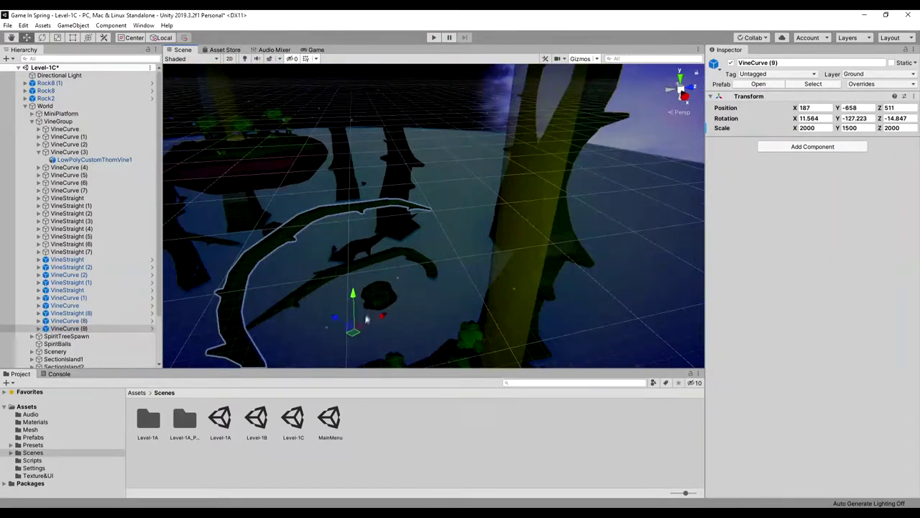
mouse_move(367, 319)
mouse_down()
mouse_move(390, 366)
mouse_move(383, 304)
mouse_move(421, 205)
mouse_move(401, 227)
mouse_move(542, 312)
mouse_move(479, 254)
mouse_move(579, 242)
mouse_move(551, 237)
mouse_up()
key(ctrl+d)
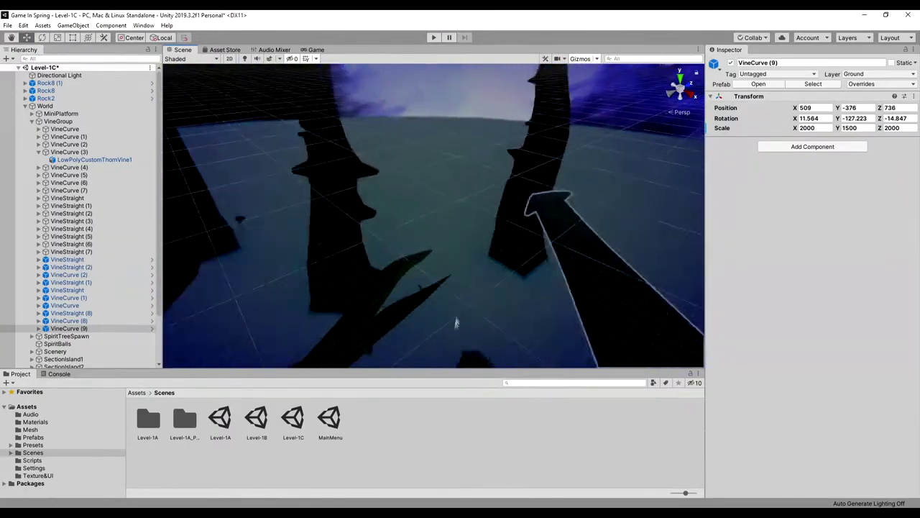
Step: Duplicate Platform1 (22) and raise the copy, Platform1 (23), along the vine
mouse_move(456, 265)
alt+mouse_down()
mouse_move(555, 257)
mouse_move(551, 221)
alt+mouse_up()
click(544, 238)
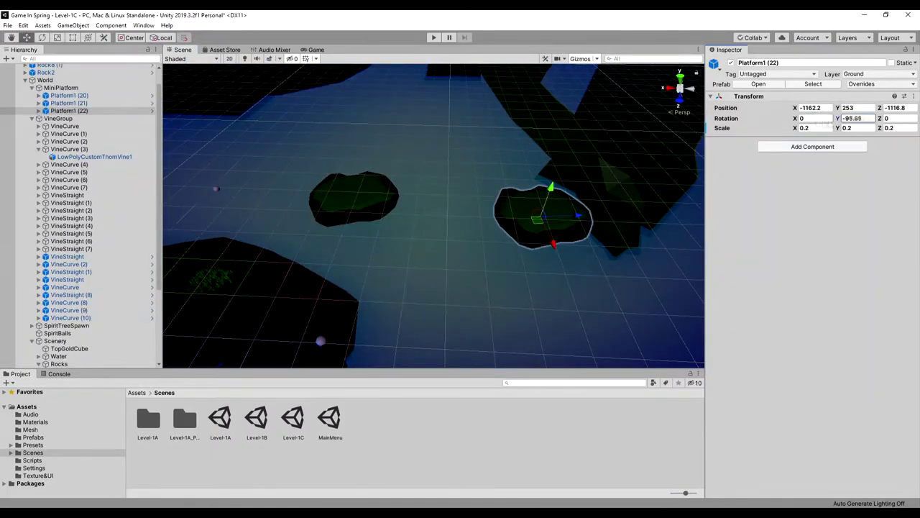
alt+drag(198, 255, 424, 238)
key(ctrl+d)
drag(338, 331, 373, 328)
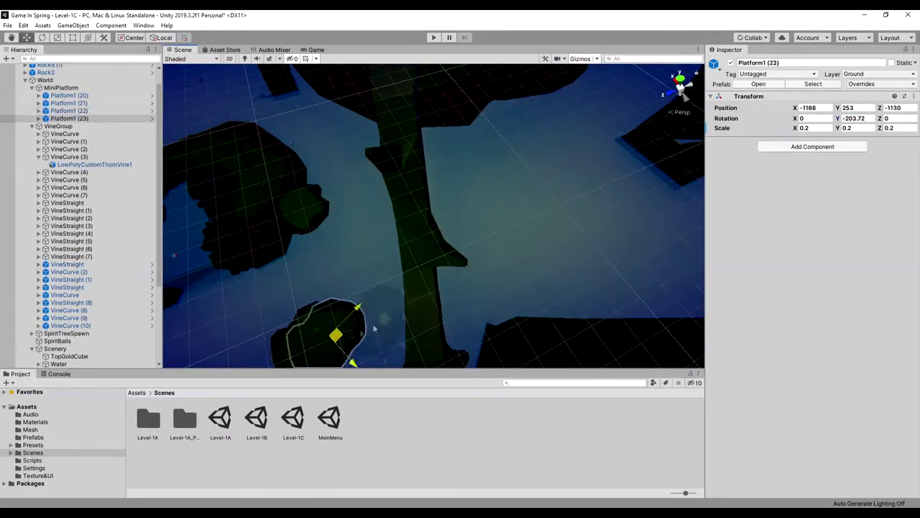
drag(424, 138, 445, 233)
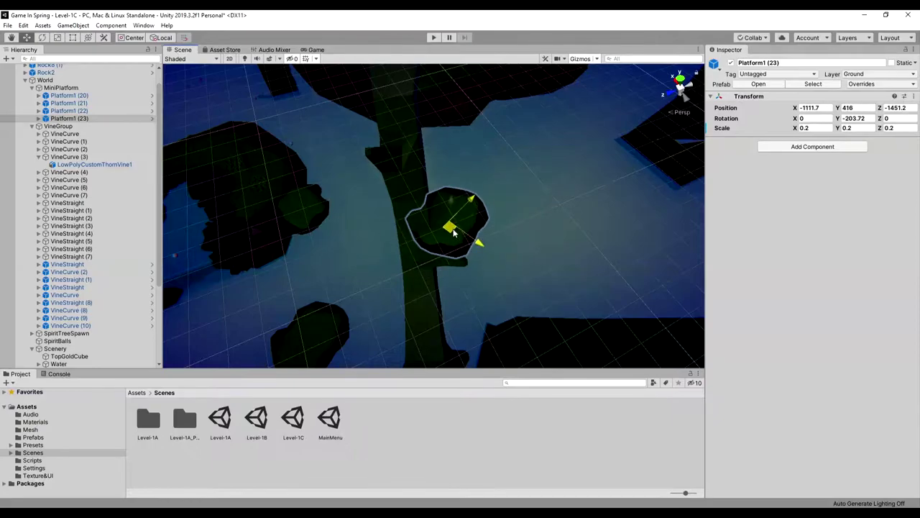
right_drag(453, 232, 528, 267)
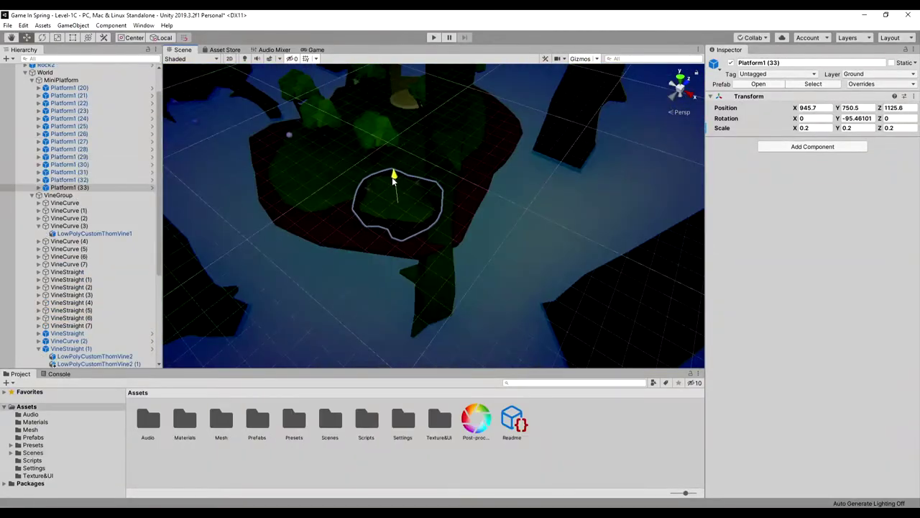
Step: Duplicate and place further platform copies, Platform1 (34)–(37), around the island edge
key(ctrl+d)
drag(393, 181, 457, 227)
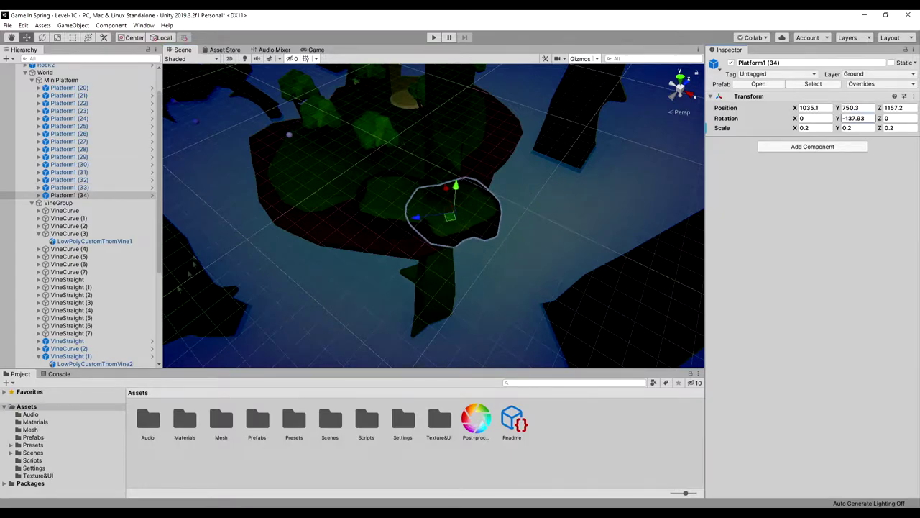
mouse_move(444, 227)
right_down()
mouse_move(417, 283)
mouse_move(524, 251)
right_up()
key(ctrl+d)
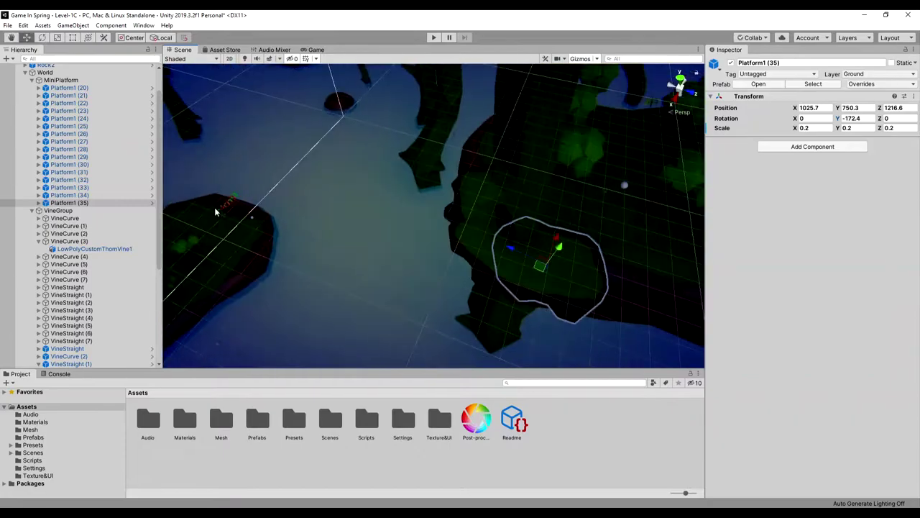
key(ctrl+d)
drag(524, 250, 507, 247)
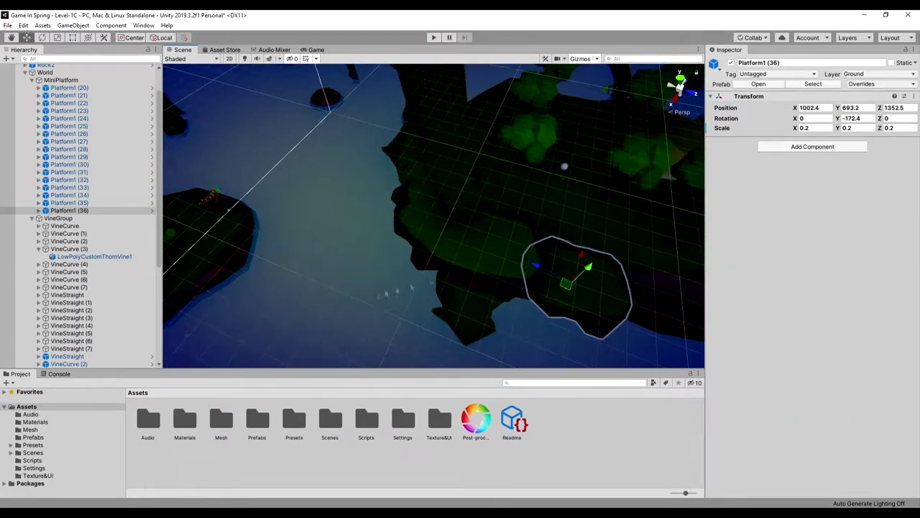
right_drag(586, 283, 544, 208)
key(ctrl+d)
drag(544, 209, 454, 176)
right_drag(451, 175, 463, 203)
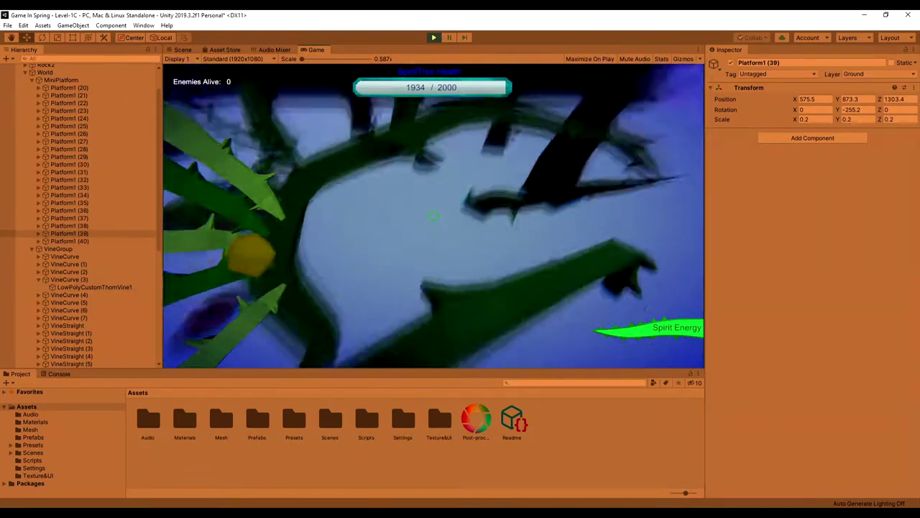
Step: Replay from MainMenu and check Level Scores: 1017, 1004, 1385, high score 3406
click(429, 40)
click(430, 40)
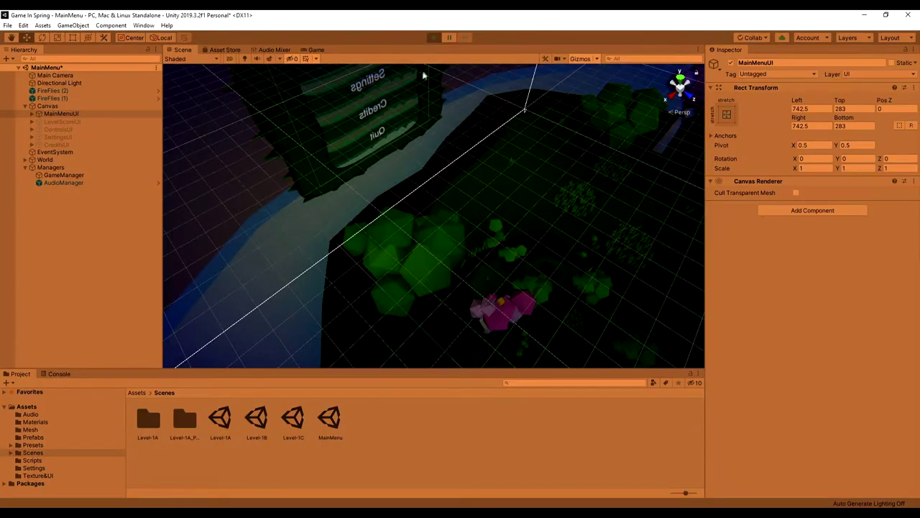
click(433, 180)
click(446, 308)
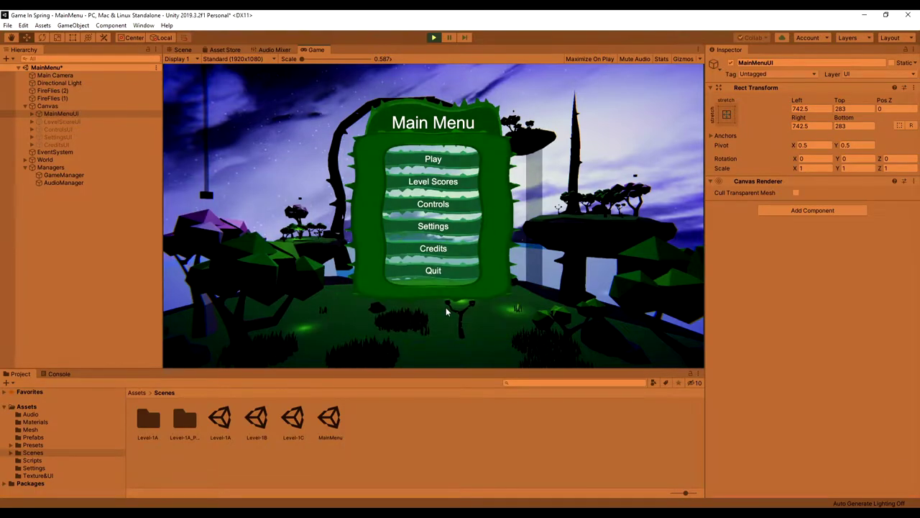
click(434, 180)
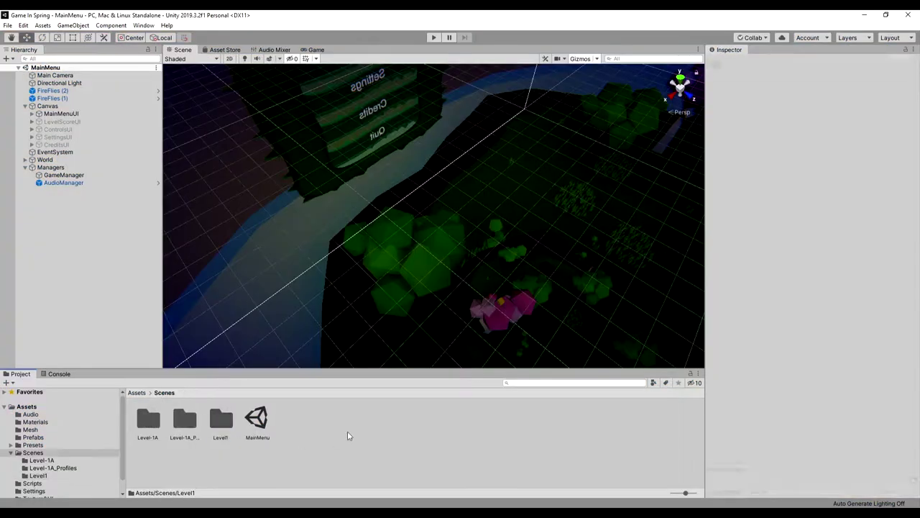
right_click(317, 440)
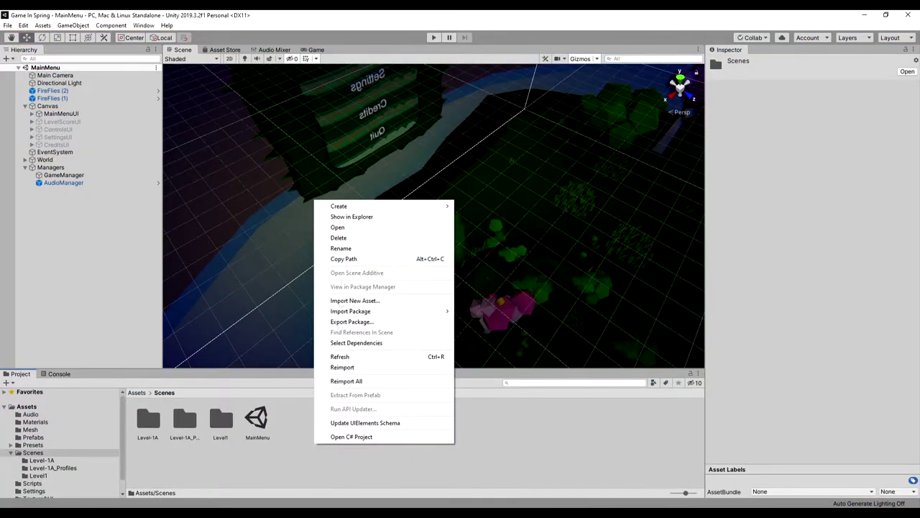
Step: Create a Level_2 folder in Scenes and rename the Level1 folder
click(467, 144)
text(Level_2)
key(Return)
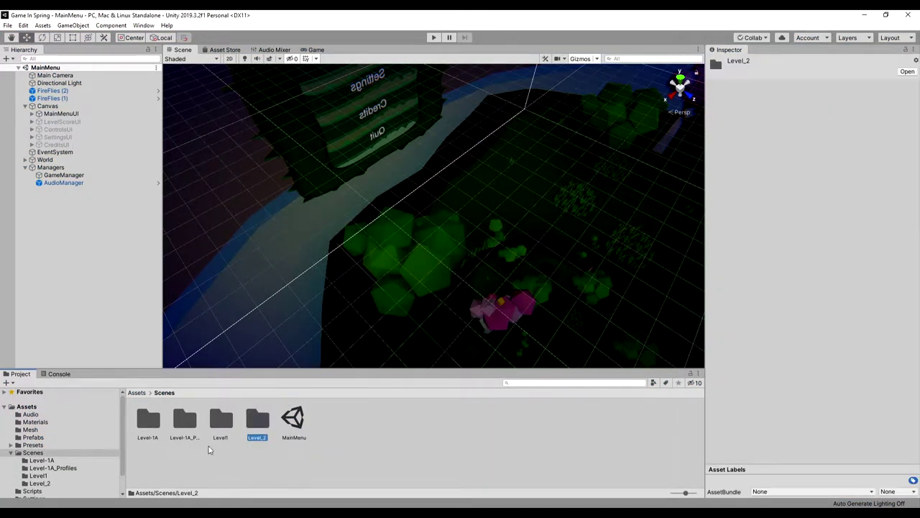
click(223, 437)
key(F2)
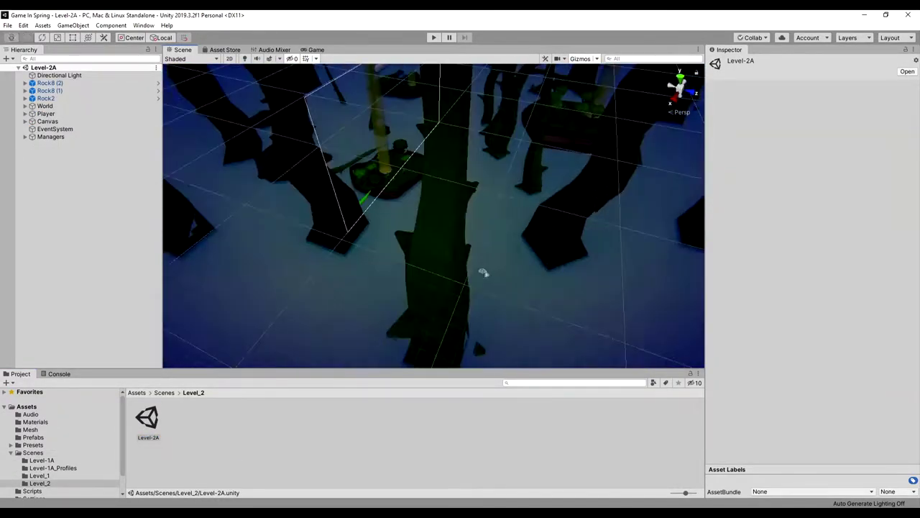
Step: Restore the deleted thorn vine, then stretch a vine to Scale Y 3000 and lower it
click(497, 255)
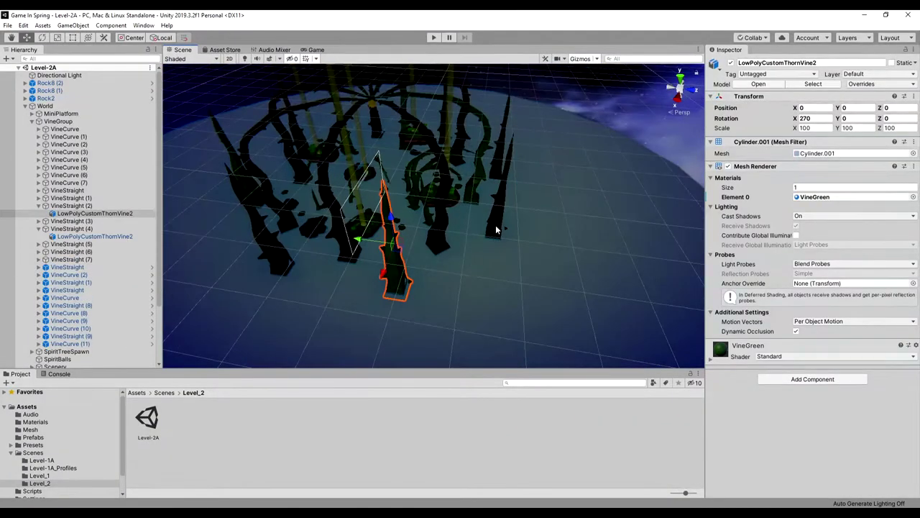
key(Delete)
key(ctrl+z)
key(ctrl+z)
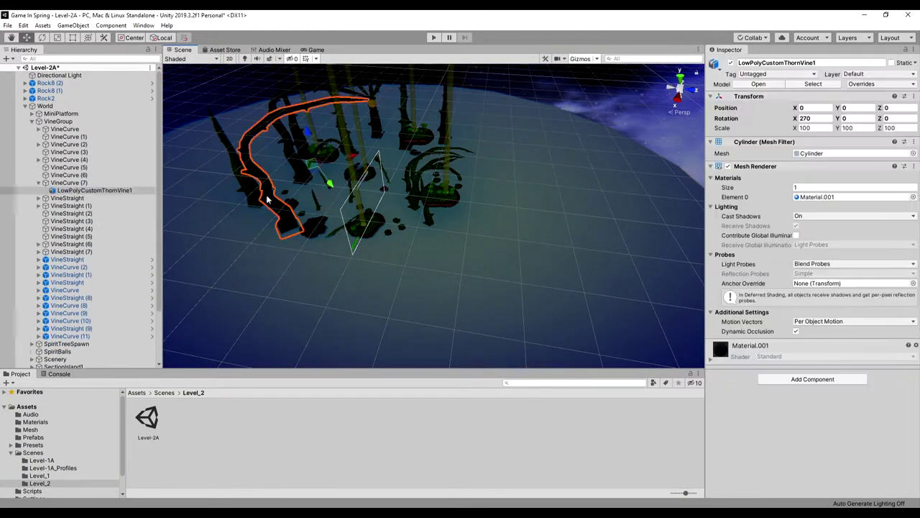
key(ctrl+z)
key(ctrl+z)
key(ctrl+z)
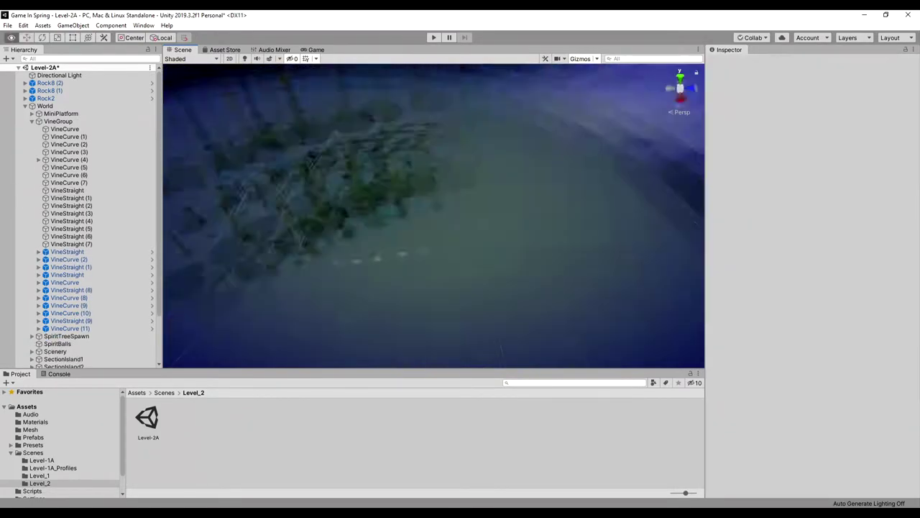
key(ctrl+z)
key(ctrl+z)
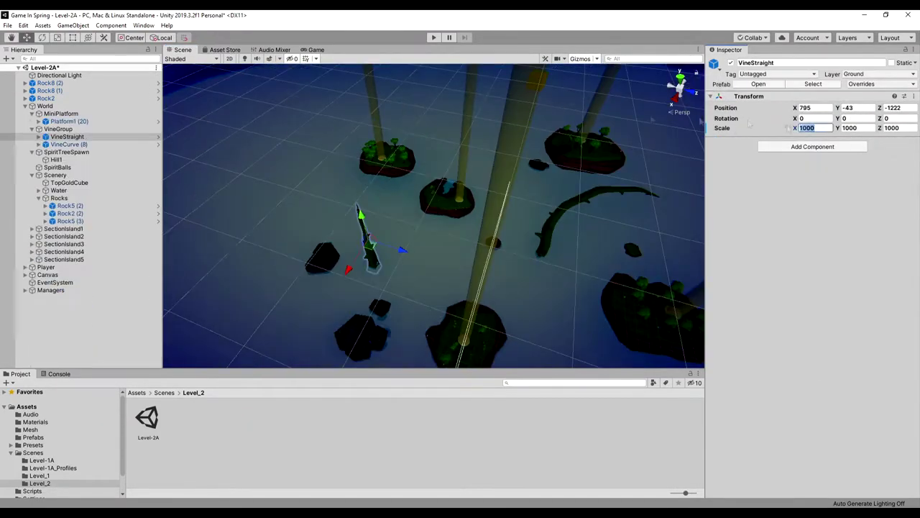
key(Tab)
text(3000)
key(Tab)
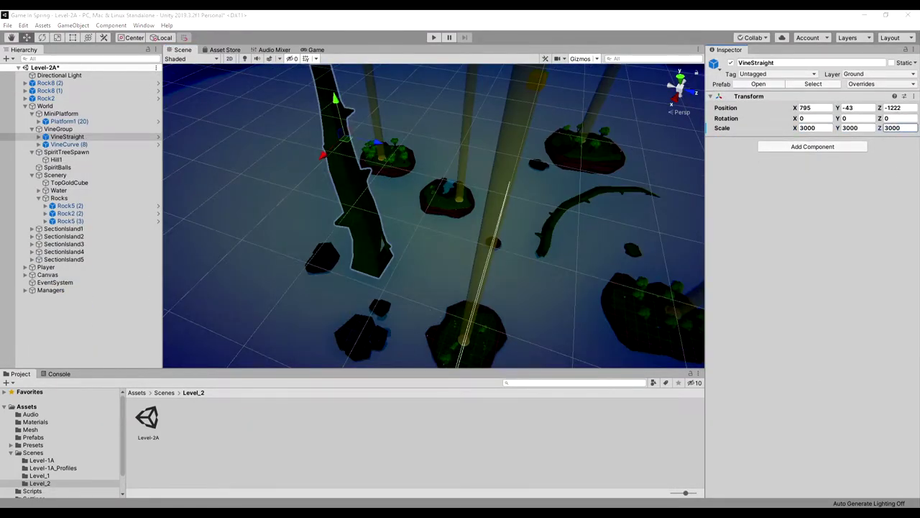
drag(335, 107, 323, 175)
mouse_move(312, 211)
alt+mouse_down()
mouse_move(374, 185)
mouse_move(443, 178)
mouse_move(424, 241)
alt+mouse_up()
Step: Shift the first island's FireFlies effect further along X
click(417, 229)
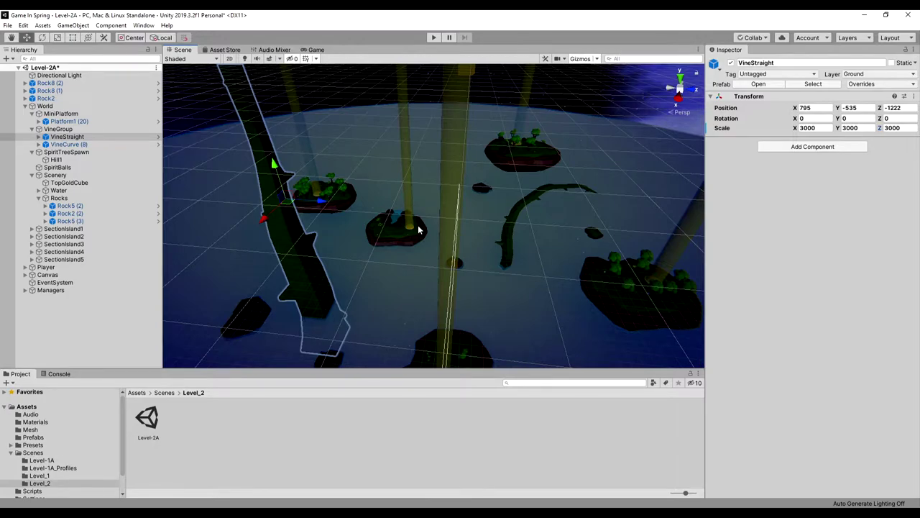
key(f)
click(360, 277)
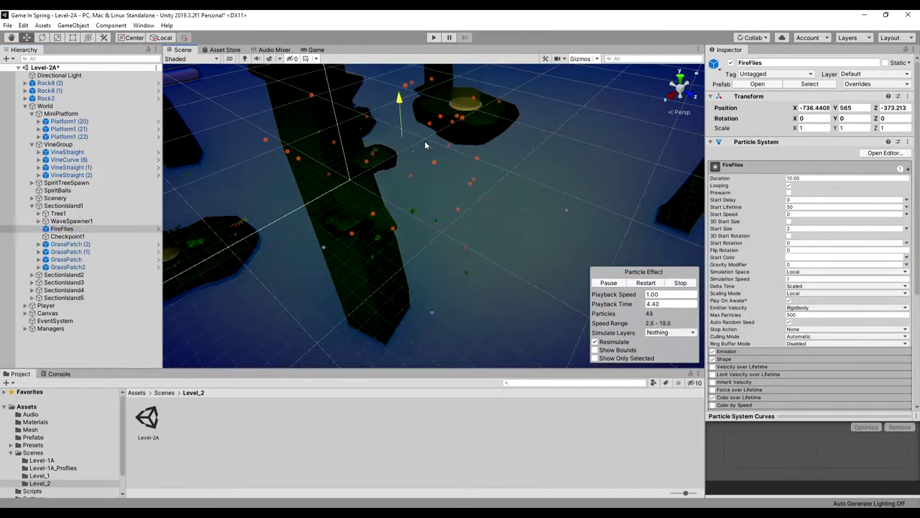
alt+drag(425, 146, 357, 300)
Step: Raise a floating platform higher and duplicate it
mouse_move(418, 293)
alt+mouse_down()
mouse_move(483, 278)
mouse_move(425, 258)
mouse_move(481, 279)
alt+mouse_up()
click(424, 258)
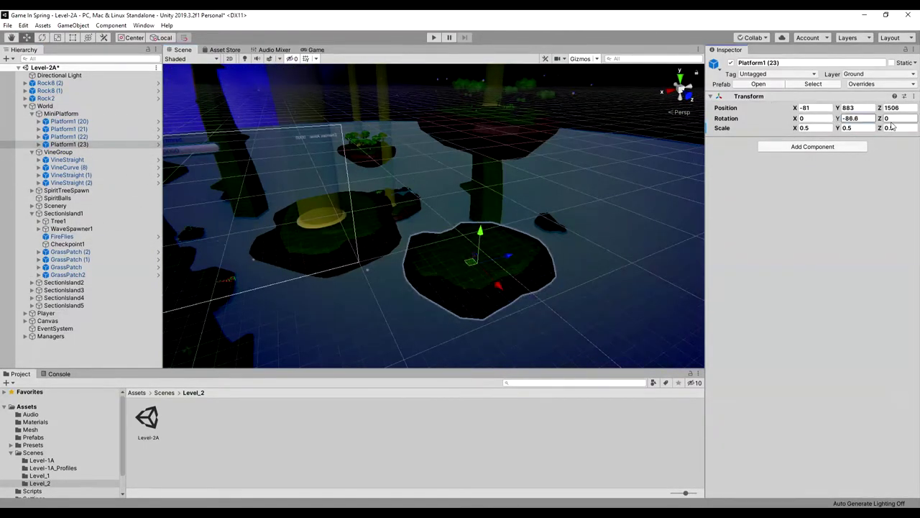
mouse_move(461, 238)
alt+mouse_down()
mouse_move(523, 216)
mouse_move(523, 179)
mouse_move(568, 239)
mouse_move(484, 222)
alt+mouse_up()
key(ctrl+d)
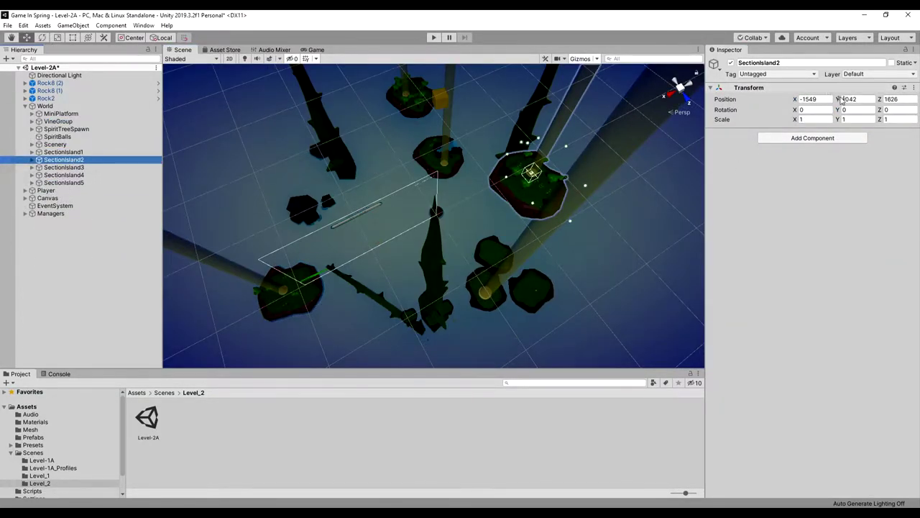
Step: Set SectionIsland2 X to 661 and move the copied VineCurve (9) to a new spot
click(812, 98)
text(661)
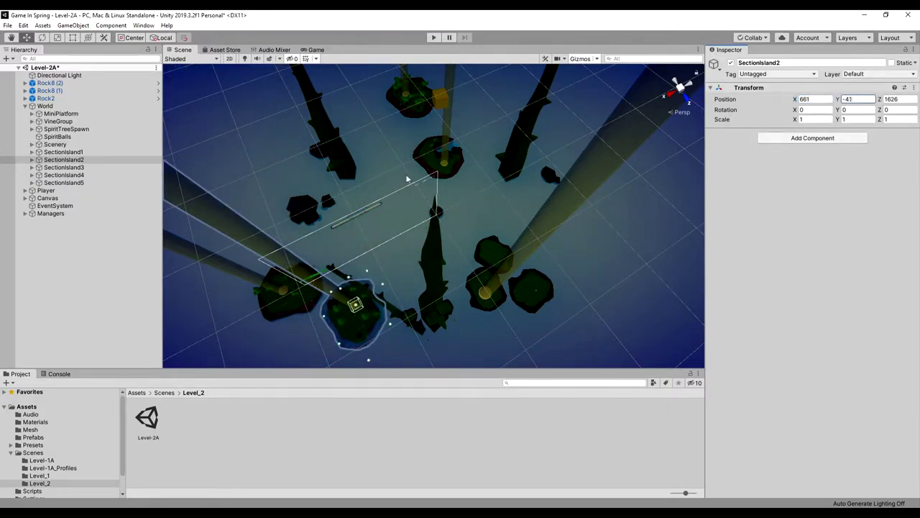
key(Return)
key(f)
click(422, 267)
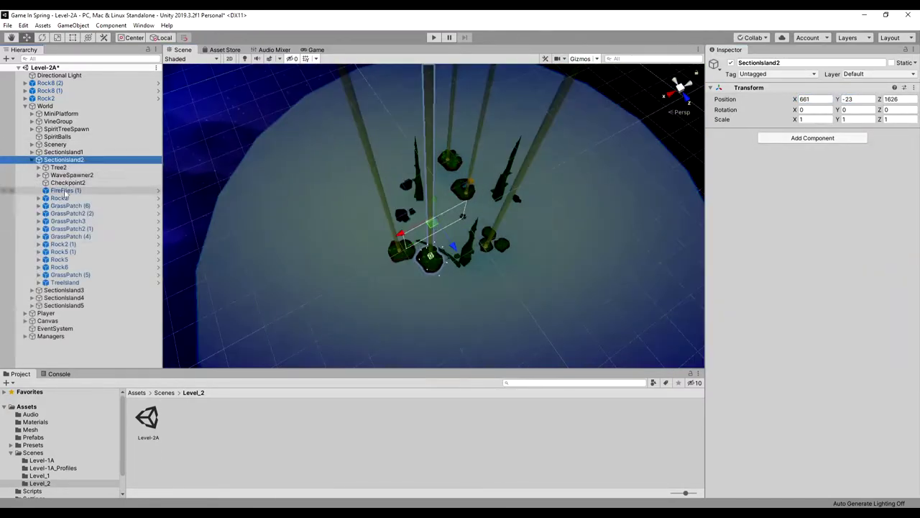
key(f)
scroll(331, 219, down, 5)
click(402, 323)
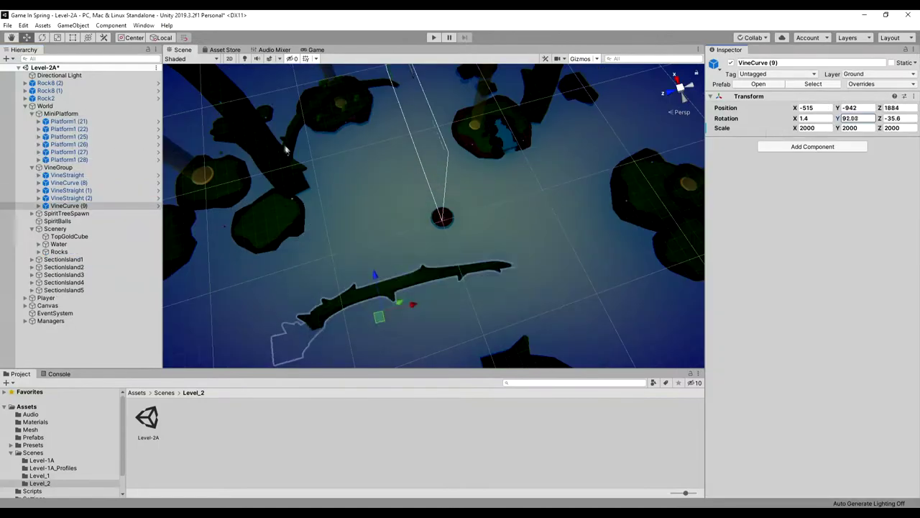
alt+drag(420, 257, 415, 285)
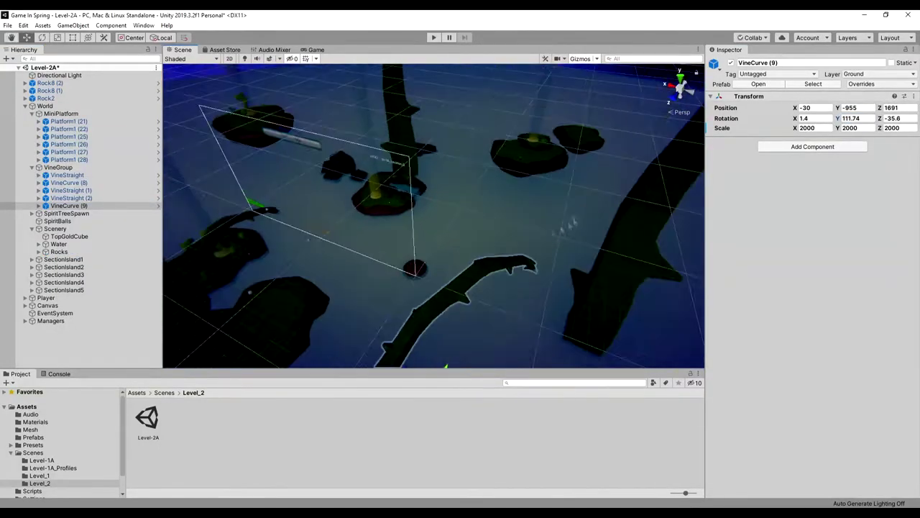
drag(394, 337, 482, 265)
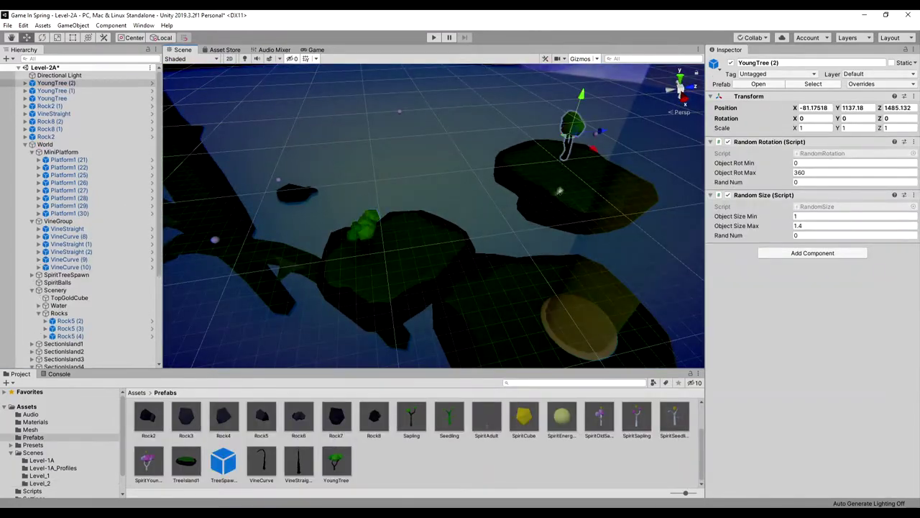
Step: Place an AdultTree and a GrassPatch on the island, and nudge the first island's fireflies
alt+drag(559, 191, 501, 230)
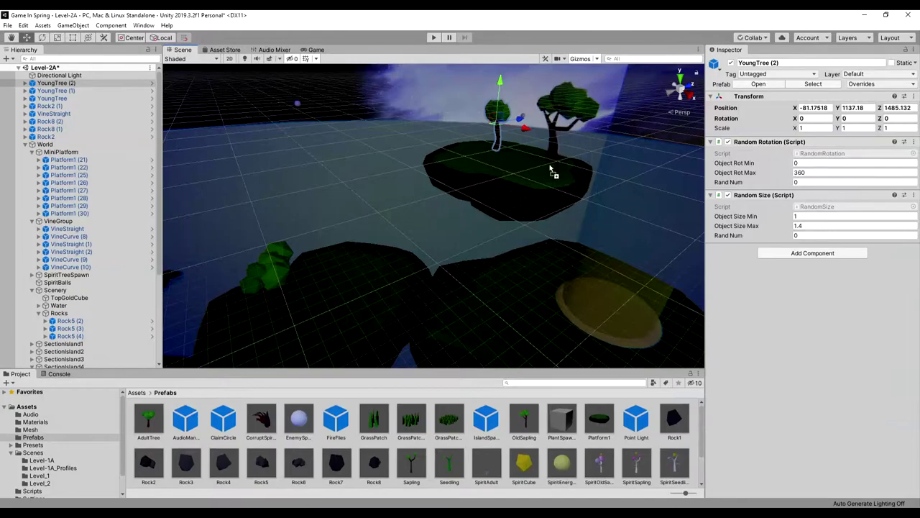
drag(551, 170, 359, 230)
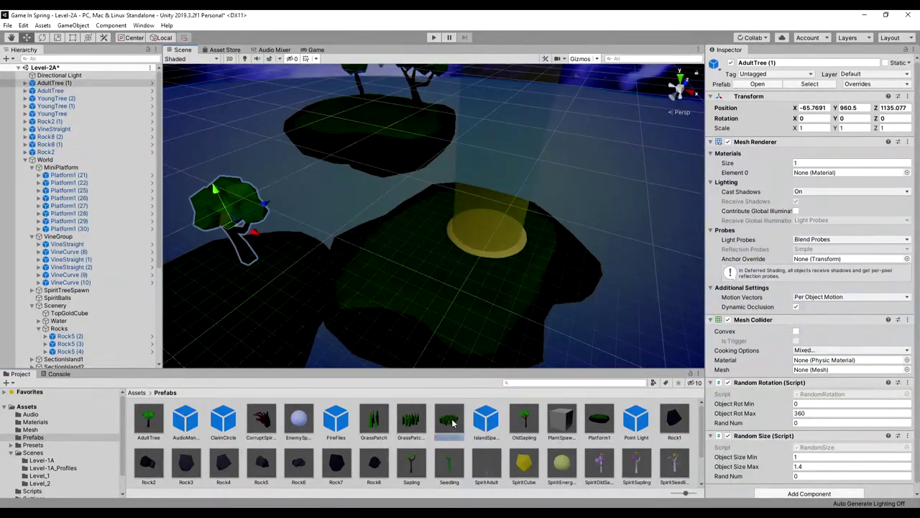
drag(452, 424, 408, 266)
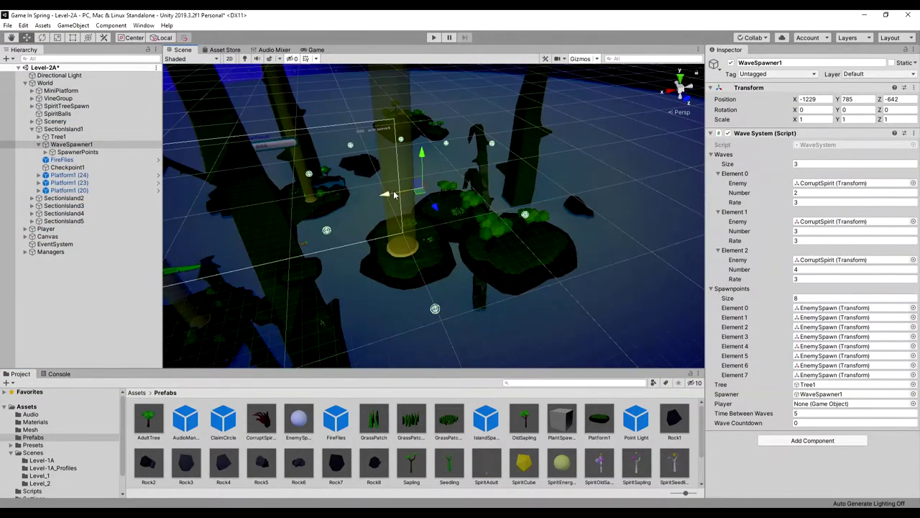
click(47, 152)
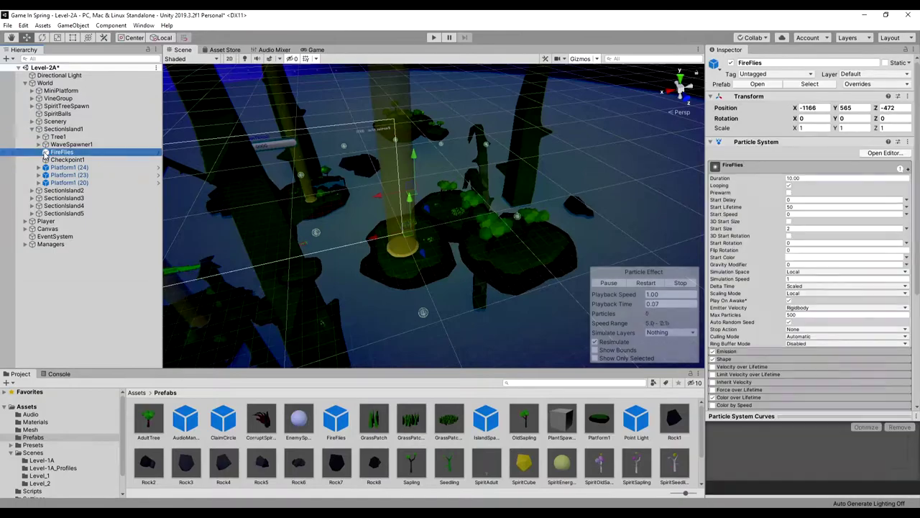
key(f)
mouse_move(429, 247)
mouse_down()
mouse_move(386, 189)
mouse_move(501, 216)
mouse_up()
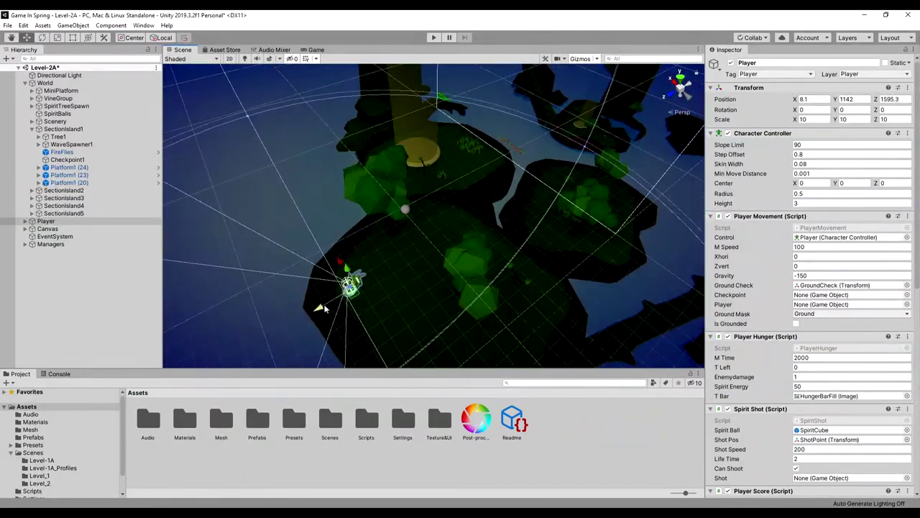
key(ctrl+p)
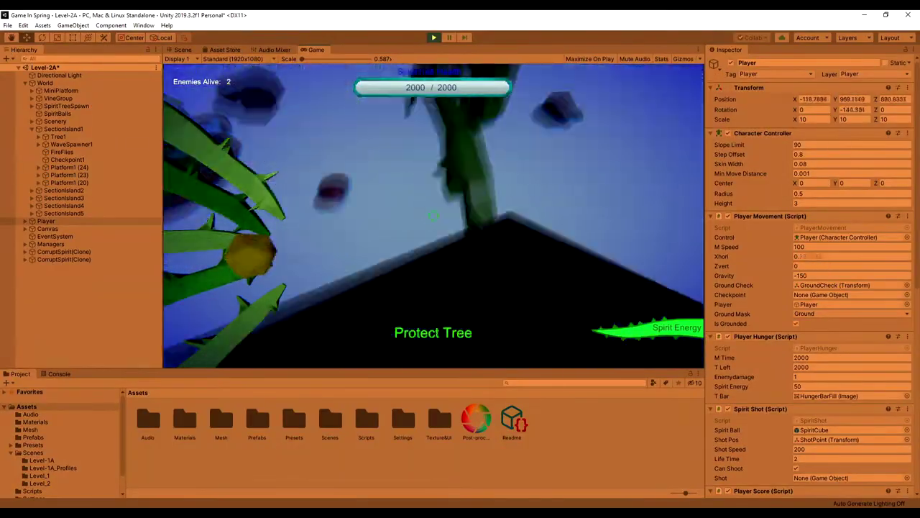
key(s)
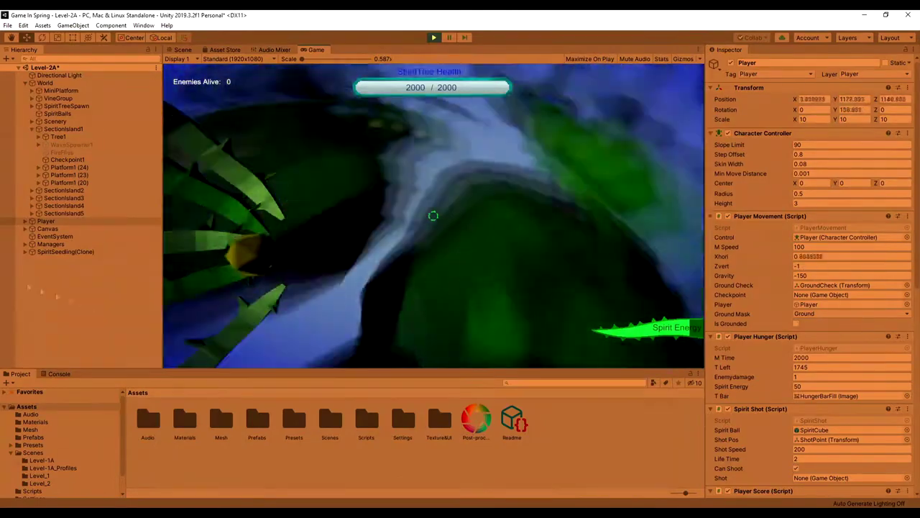
key(d)
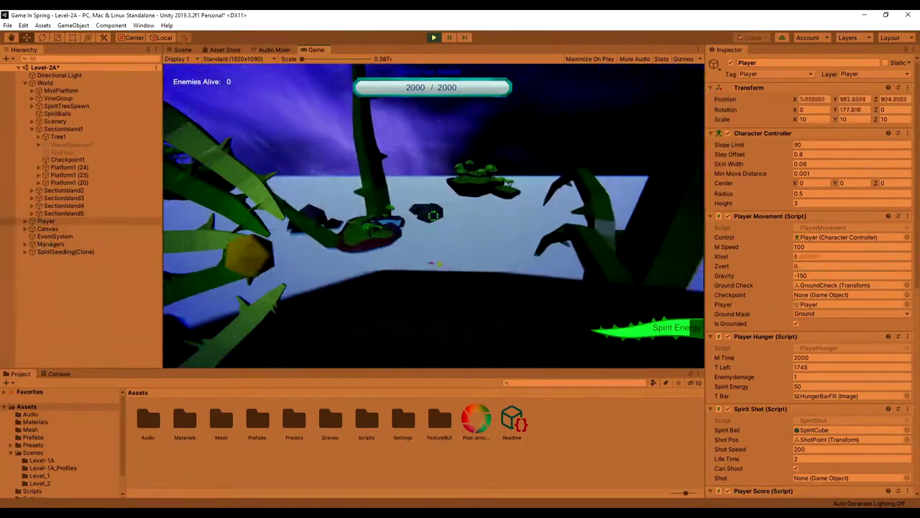
key(w)
key(w)
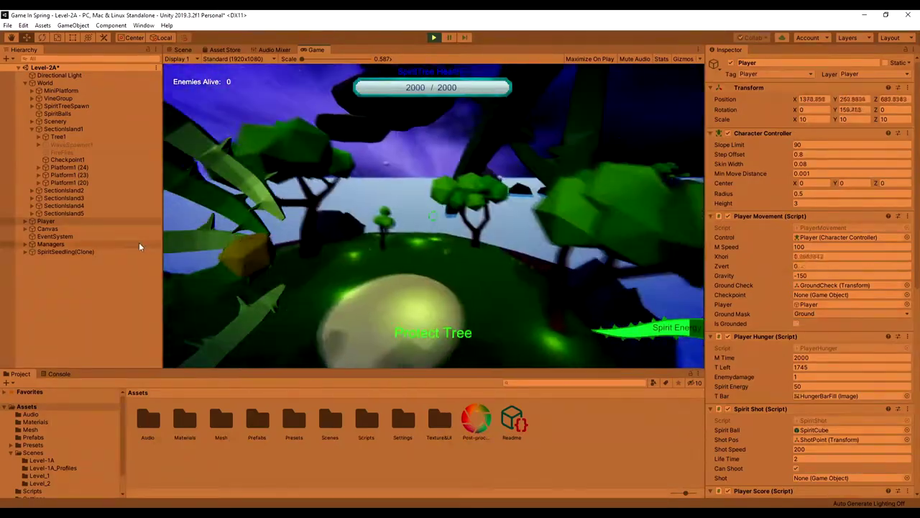
key(d)
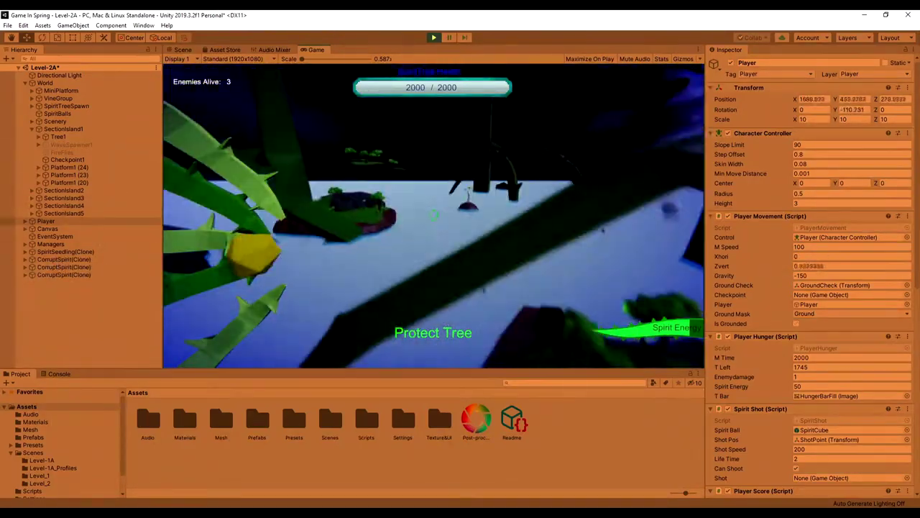
key(a)
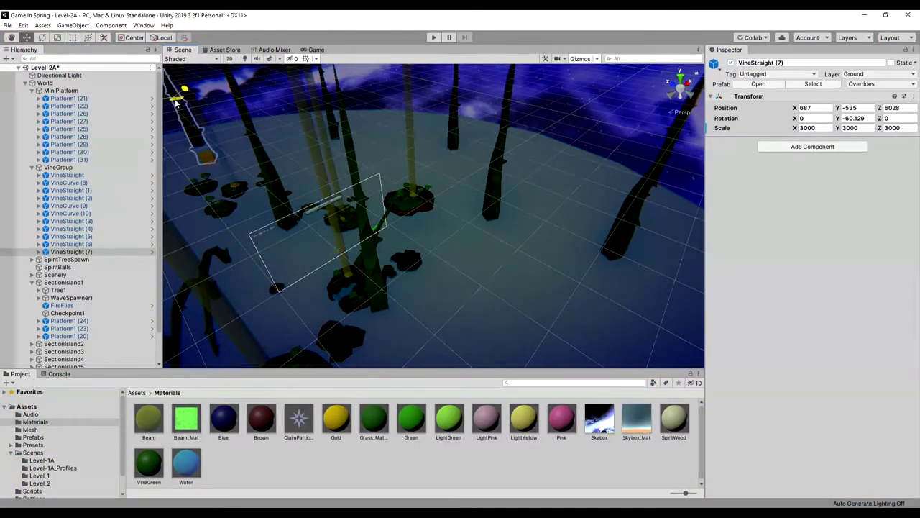
alt+drag(176, 103, 373, 210)
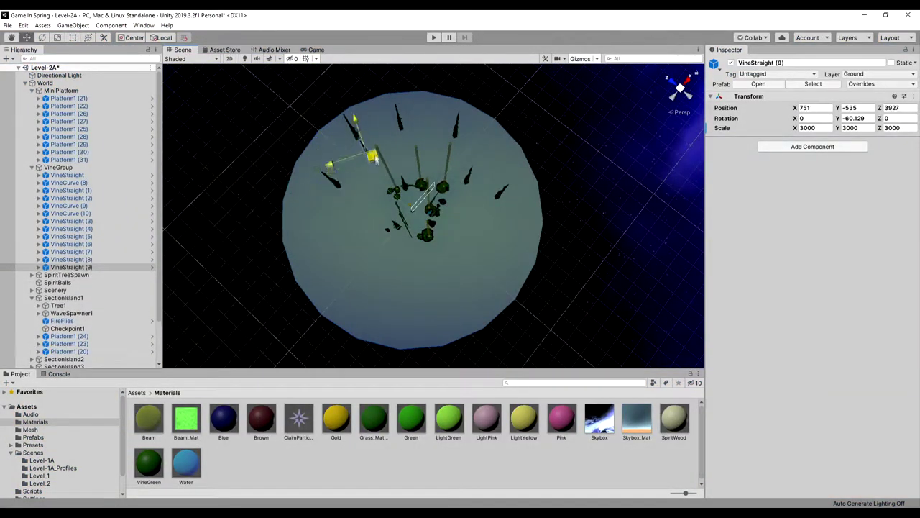
scroll(447, 206, up, 5)
Step: Duplicate a platform, move the copy, and raise Platform1 (33) up and right
alt+drag(448, 206, 474, 262)
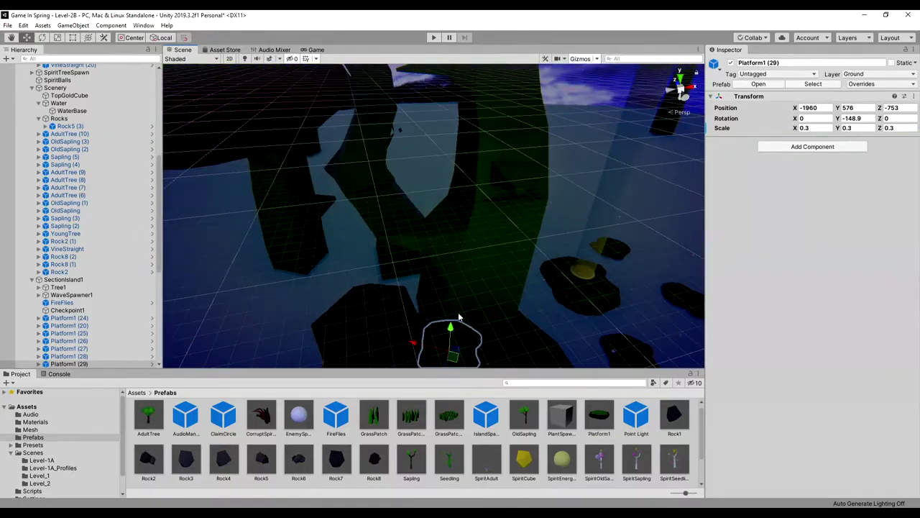
key(ctrl+d)
key(ctrl+d)
key(ctrl+d)
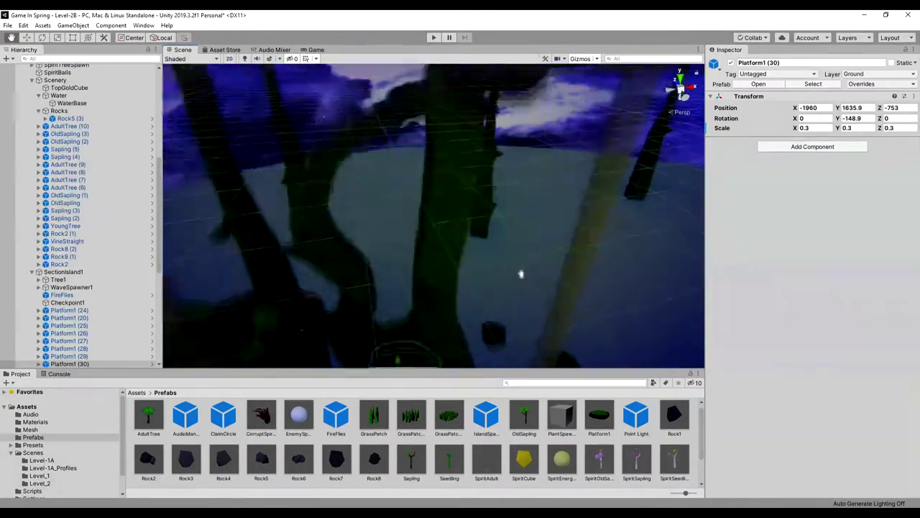
mouse_move(456, 195)
alt+mouse_down()
mouse_move(512, 267)
mouse_move(456, 206)
alt+mouse_up()
click(425, 130)
alt+drag(425, 129, 496, 208)
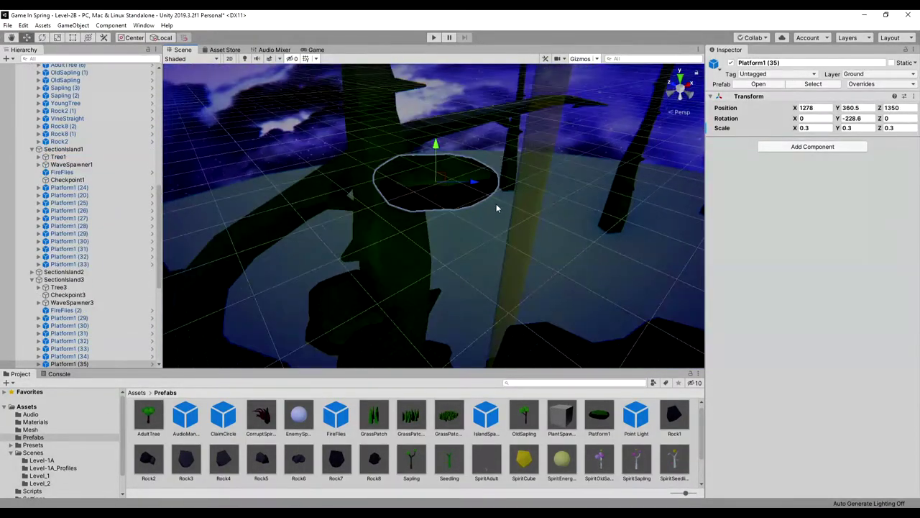
click(349, 302)
alt+drag(348, 302, 480, 269)
drag(427, 329, 483, 209)
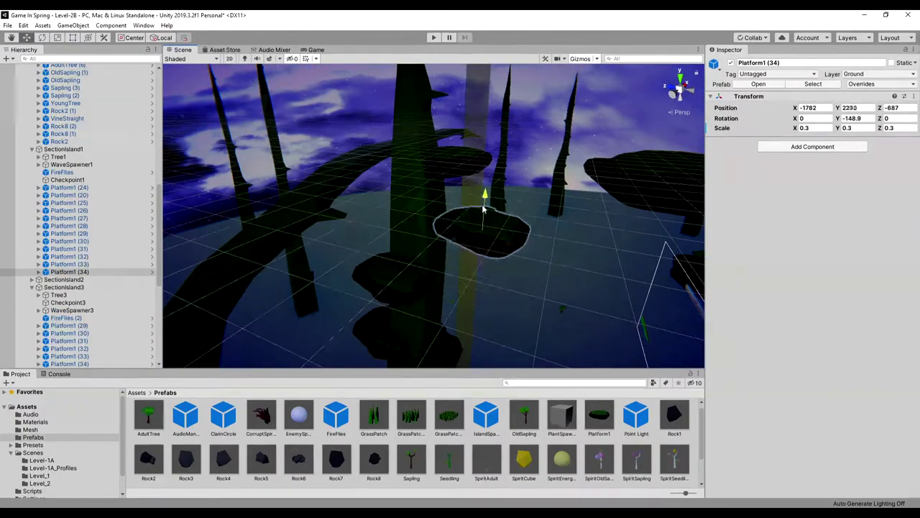
scroll(86, 215, down, 5)
Step: Raise and shift SectionIsland4 sideways, and sink the curved vine below the water
double_click(64, 179)
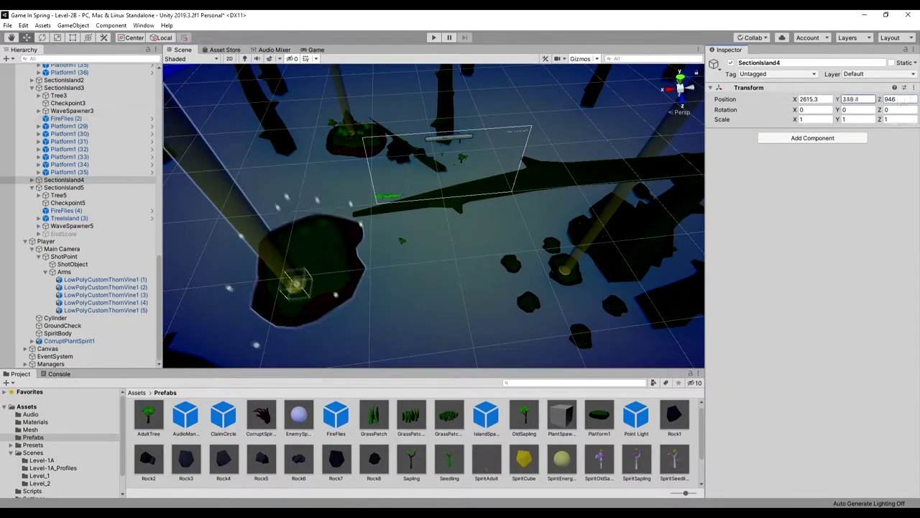
drag(838, 99, 884, 98)
drag(796, 99, 762, 101)
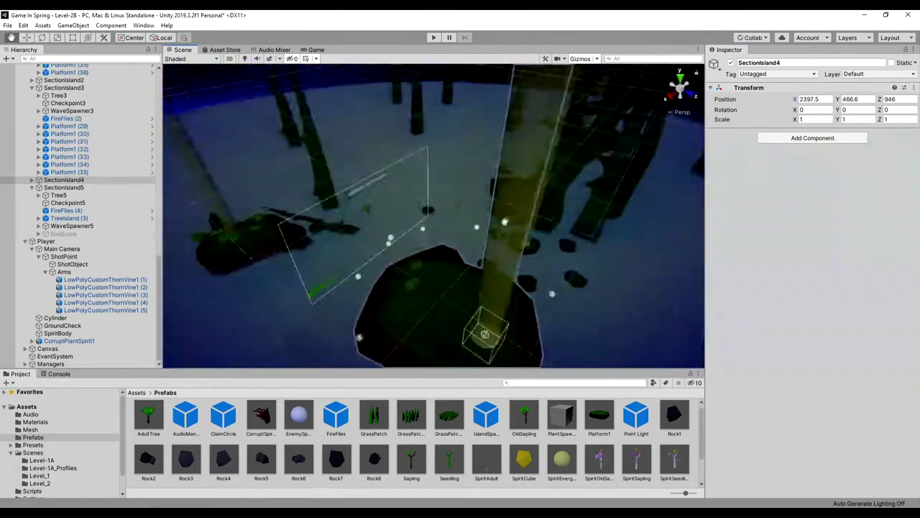
drag(879, 99, 838, 101)
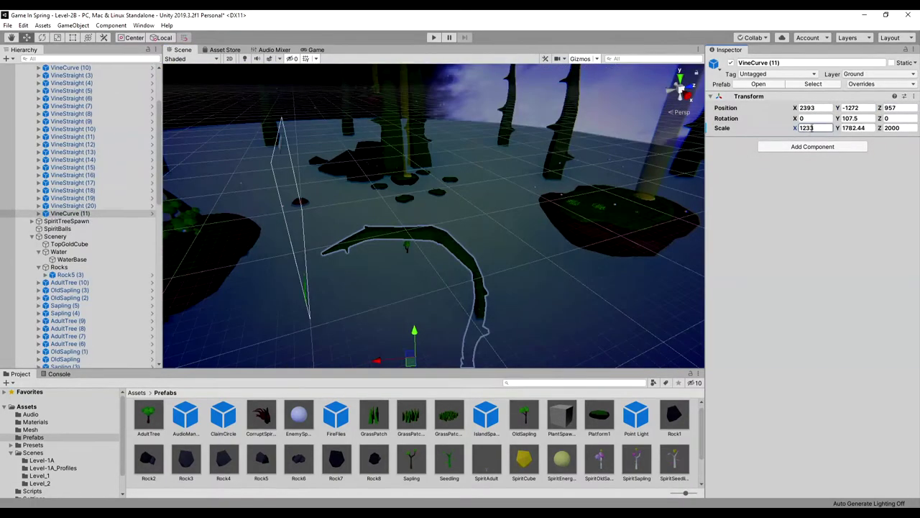
drag(418, 330, 420, 363)
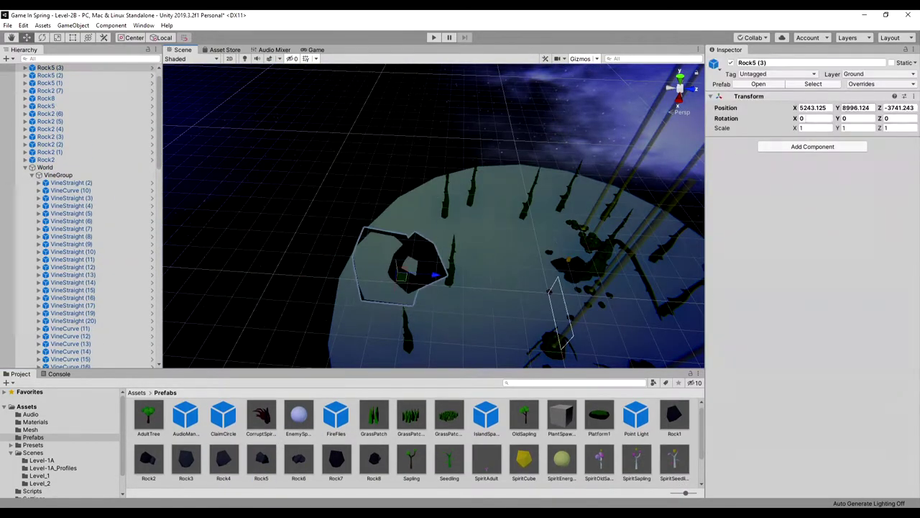
Step: Set Rock5 (3) scale to 200 on X, Y and Z
click(814, 128)
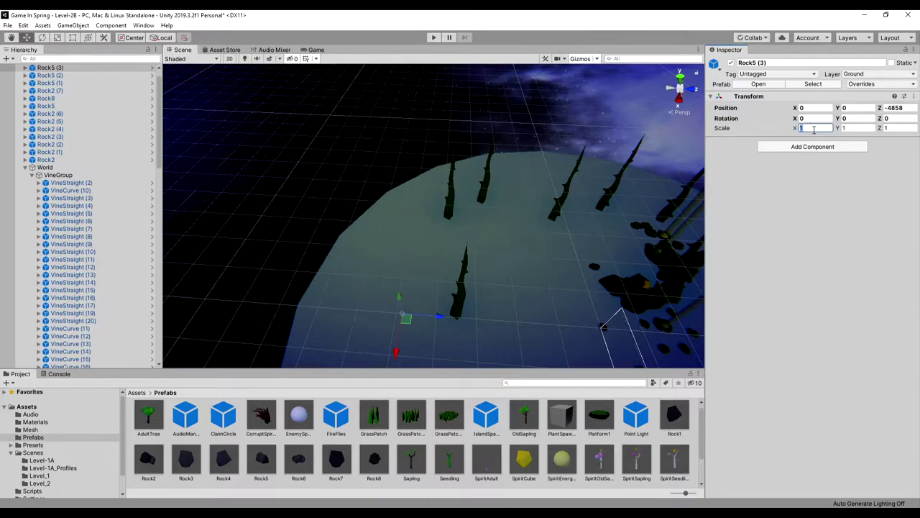
text(200)
key(Tab)
text(200)
key(Tab)
text(200)
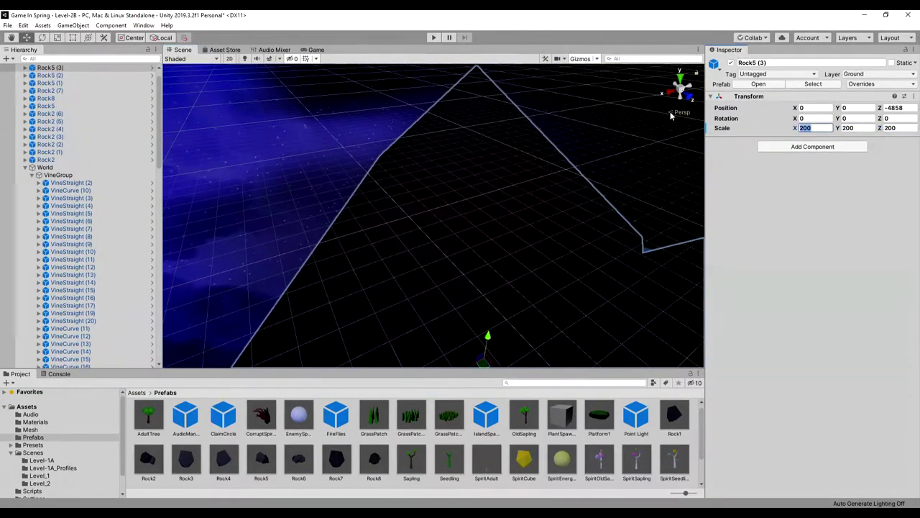
text(50)
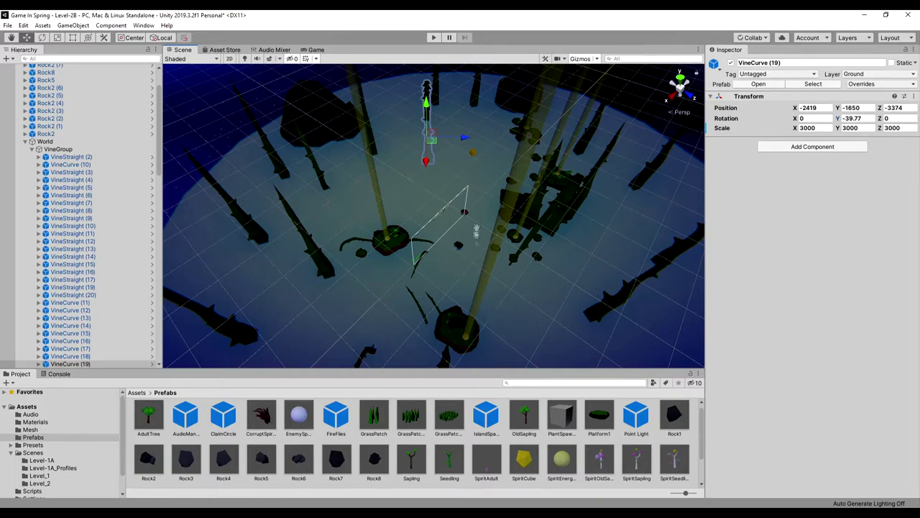
middle_drag(475, 230, 507, 205)
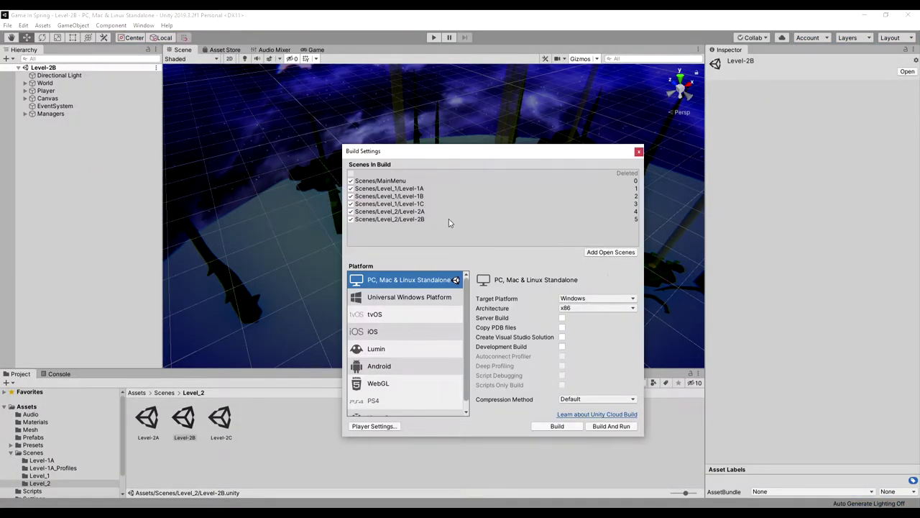
Step: Open the Level-2C scene and bring it into Build Settings' scene list
click(639, 152)
double_click(219, 419)
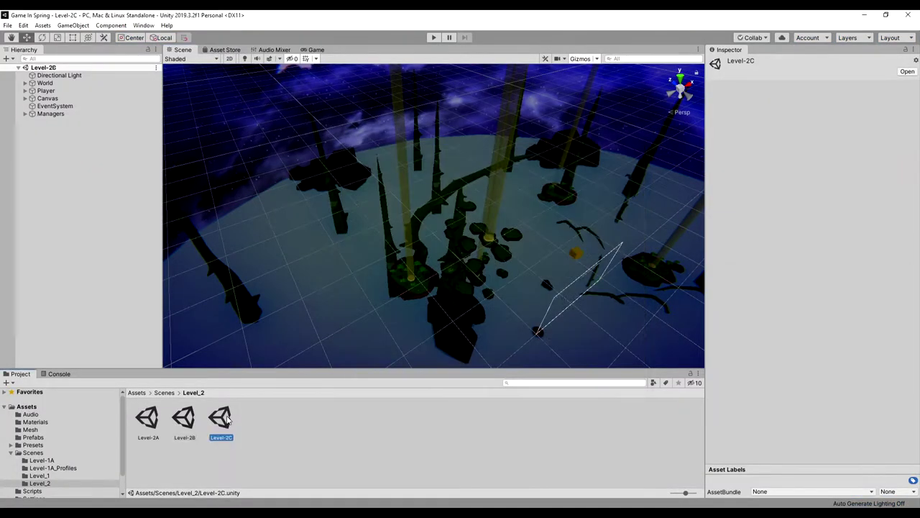
click(7, 25)
click(36, 119)
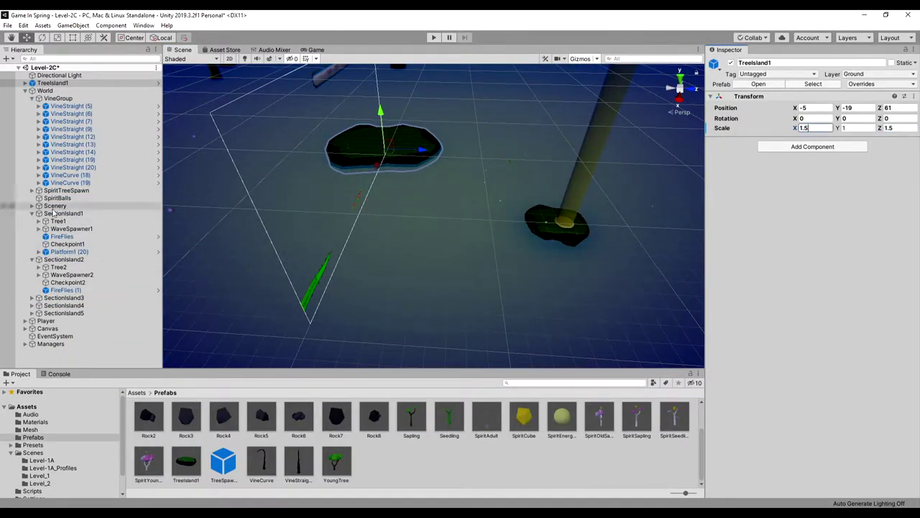
Step: Move the large rock to a new spot across the water
click(54, 212)
key(Left)
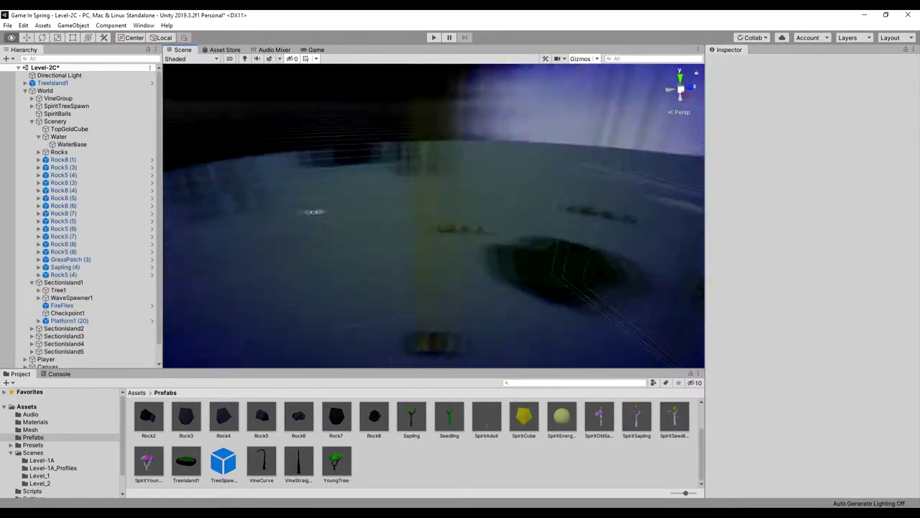
mouse_move(585, 183)
alt+mouse_down()
mouse_move(543, 195)
mouse_move(550, 302)
alt+mouse_up()
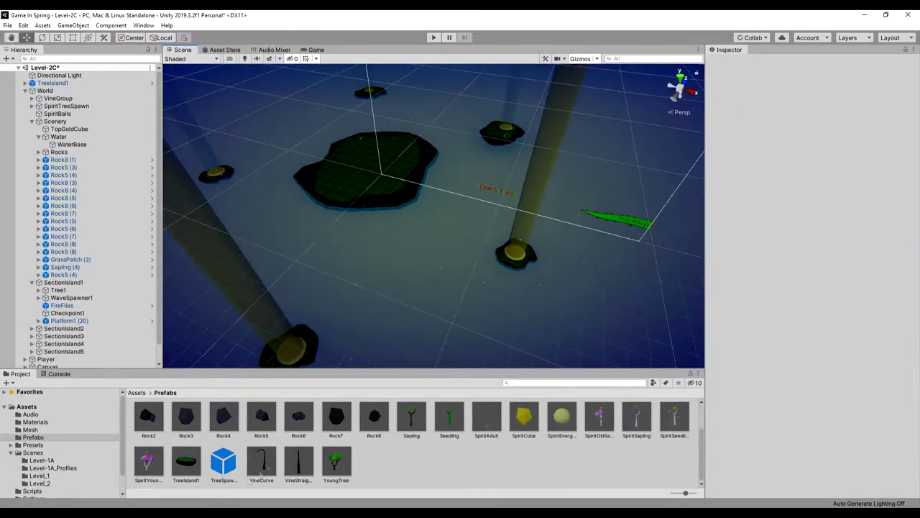
click(429, 330)
alt+drag(429, 330, 446, 216)
scroll(432, 216, down, 5)
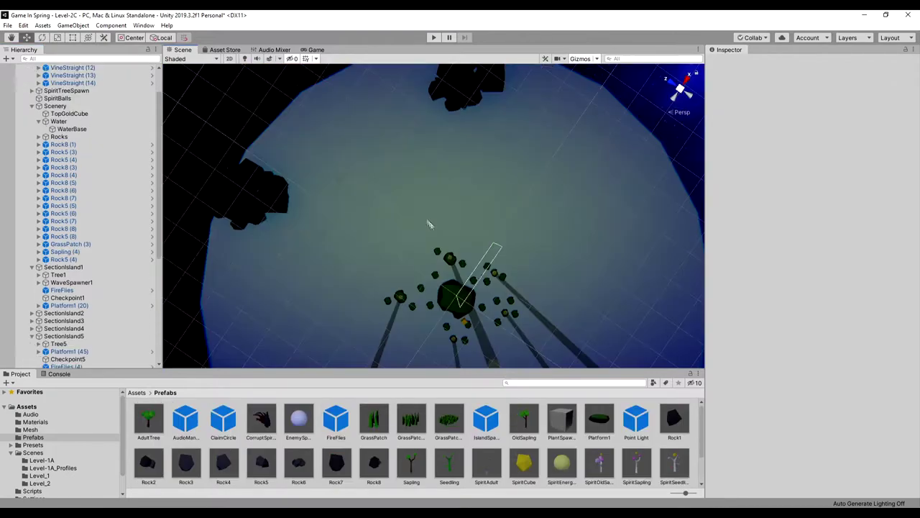
click(394, 331)
drag(391, 327, 410, 304)
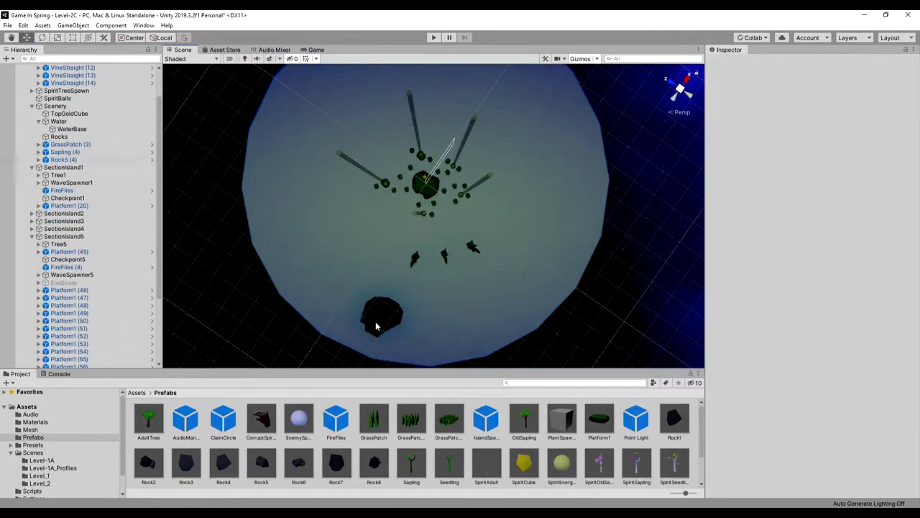
scroll(412, 270, up, 2)
Step: Place an adult tree on the grassy island
click(421, 275)
click(468, 240)
key(f)
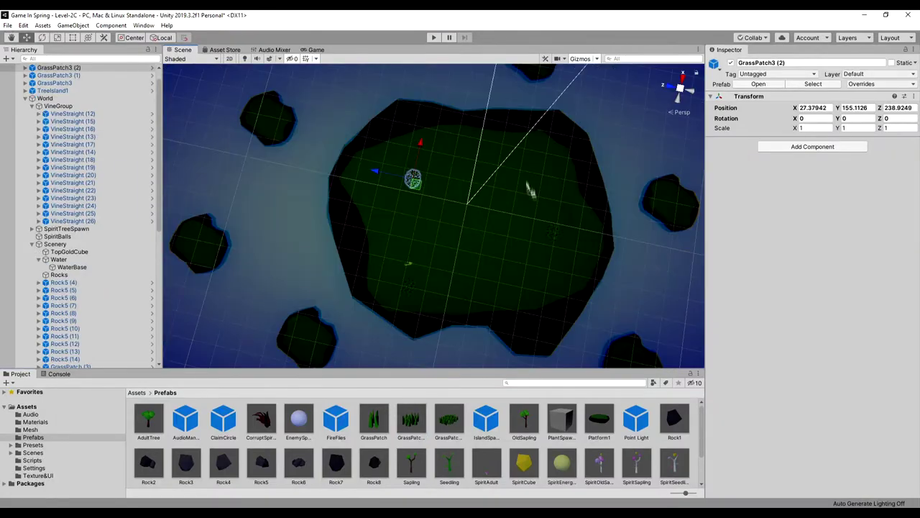
drag(149, 421, 362, 172)
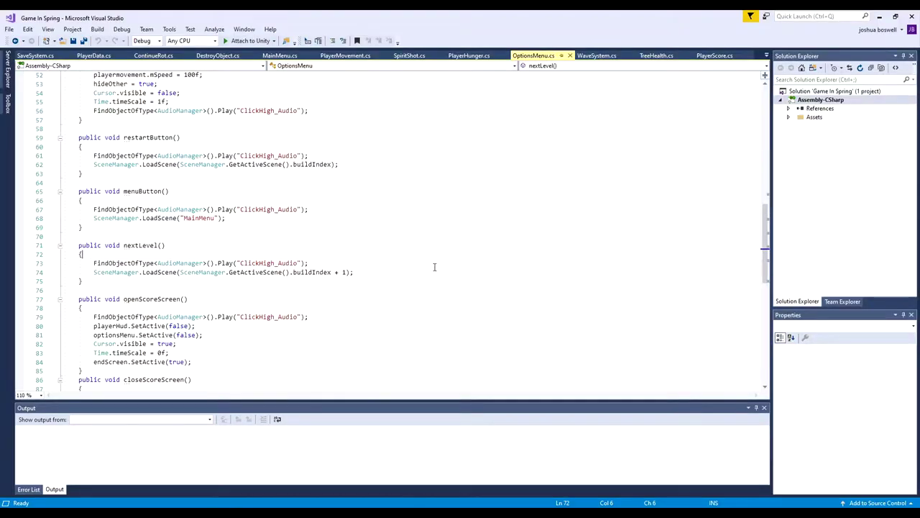
Step: Expand an if block with braces in nextLevel() and autocomplete SceneManager in its condition
key(Return)
text(if () {)
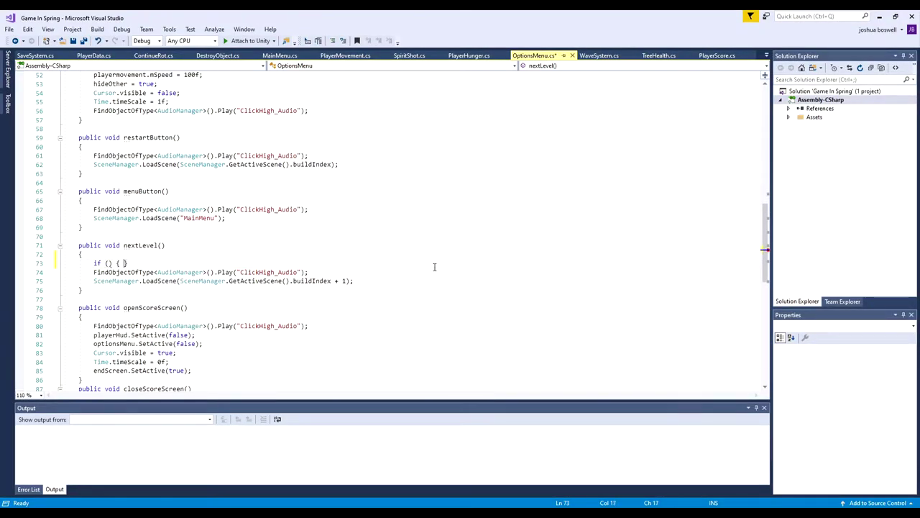
text(Scene)
key(Return)
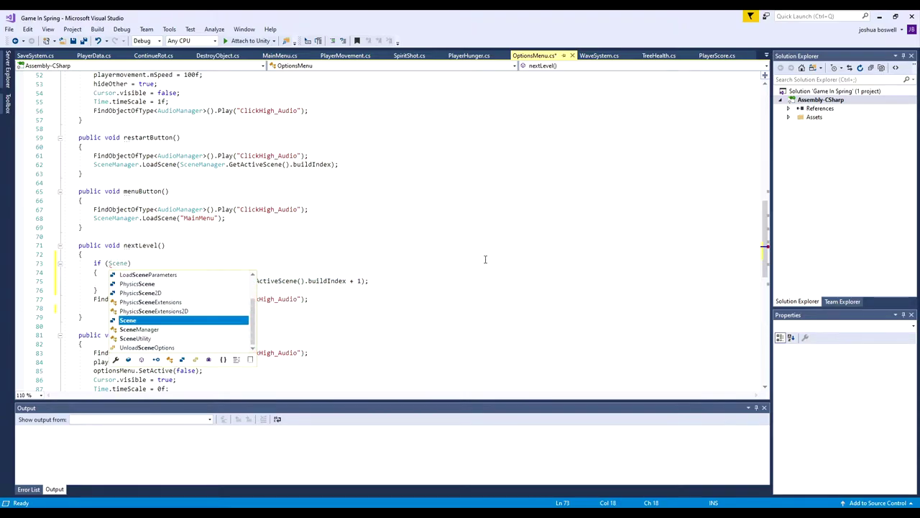
key(Down)
key(Tab)
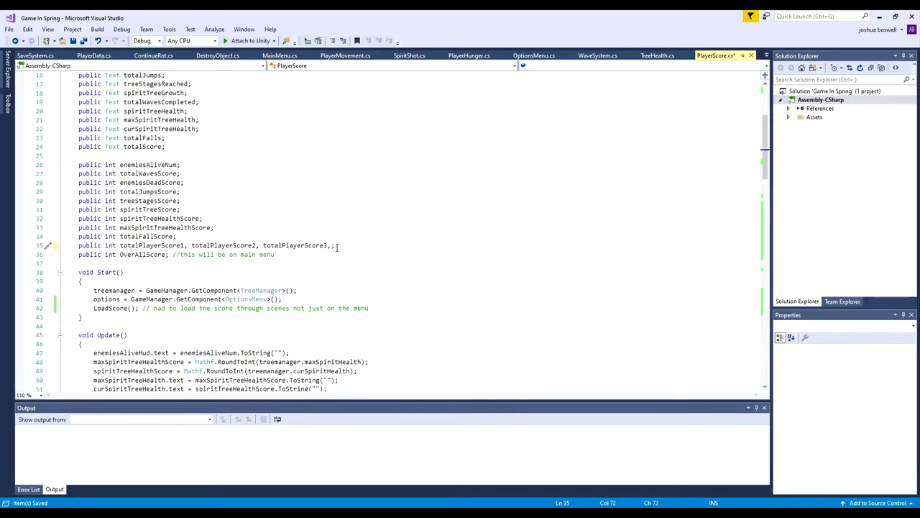
text(56)
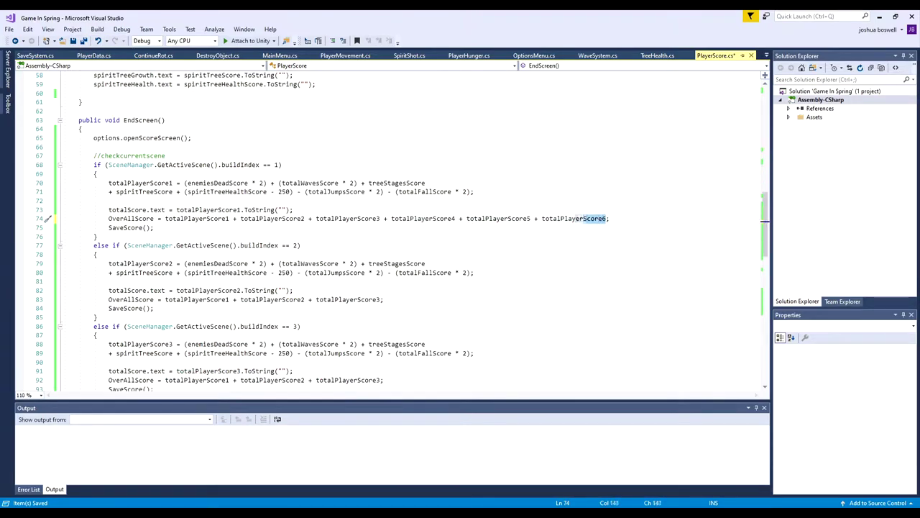
drag(609, 219, 380, 218)
Step: Append the level 4–6 score terms to the level 2 and level 3 overall sums in PlayerScore.cs
key(ctrl+c)
click(383, 299)
key(ctrl+v)
scroll(378, 324, down, 2)
click(381, 325)
key(ctrl+v)
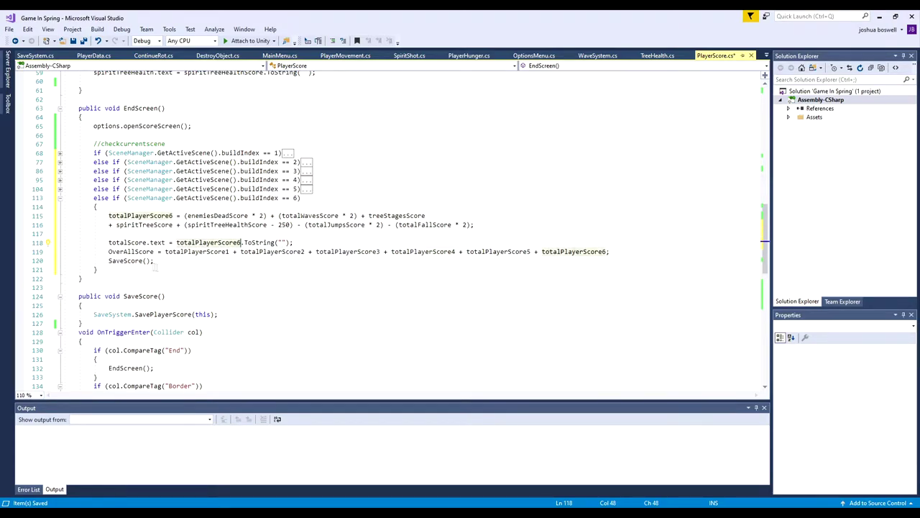
Step: Duplicate the three score-loading lines for levels 4–6 and save PlayerScore.cs
click(60, 199)
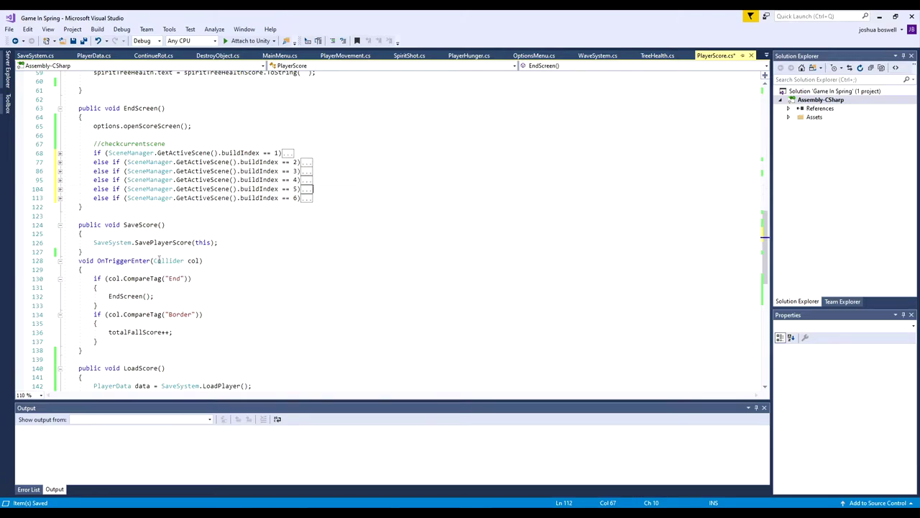
scroll(158, 260, down, 20)
drag(93, 286, 248, 306)
key(ctrl+c)
click(108, 314)
key(ctrl+v)
click(222, 314)
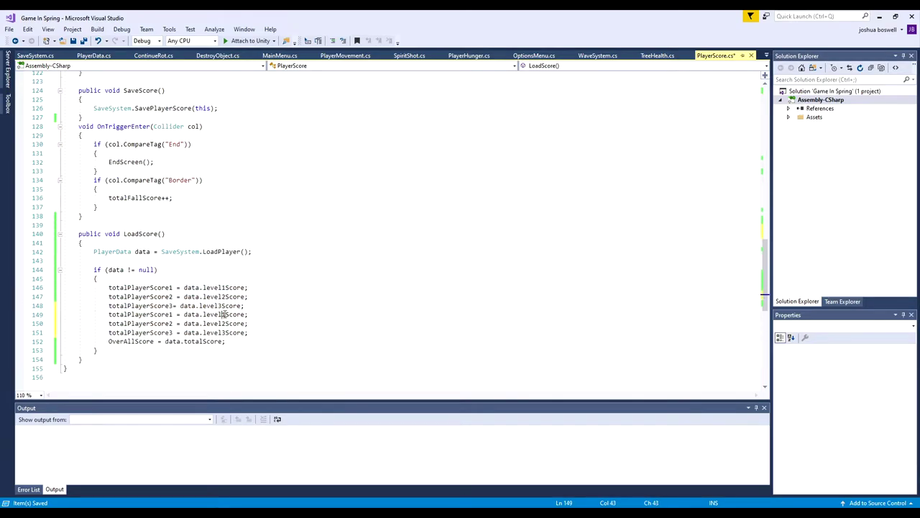
key(Down)
key(BackSpace)
text(5)
key(Down)
key(BackSpace)
text(6)
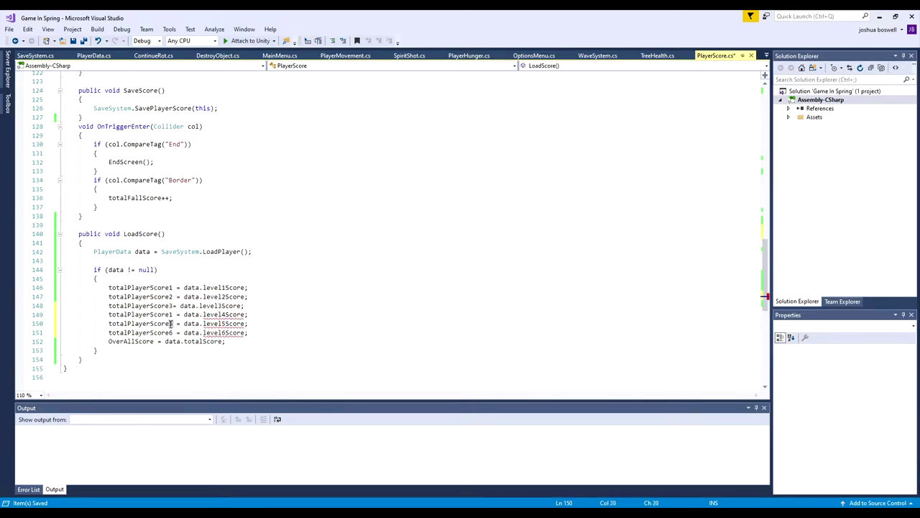
click(85, 41)
scroll(288, 216, up, 20)
scroll(288, 215, up, 12)
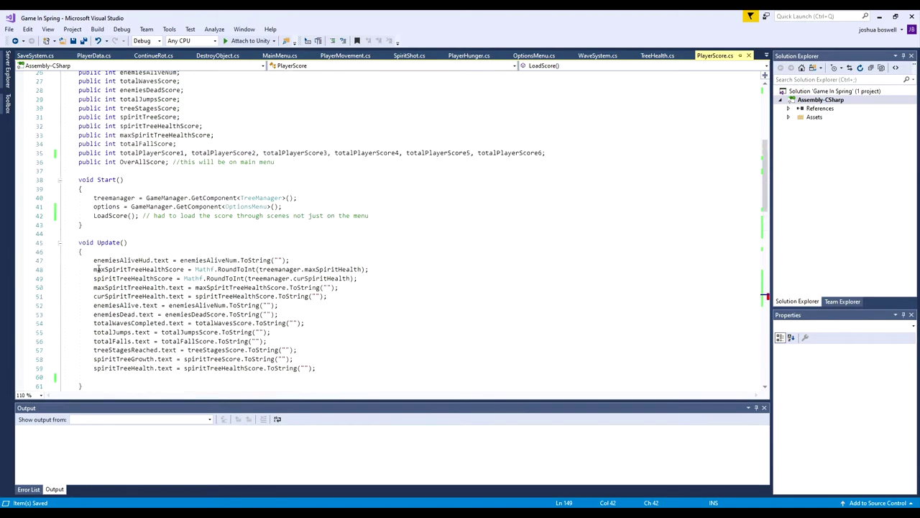
Step: Add level4Score, level5Score and level6Score fields to PlayerData.cs and save it
click(93, 56)
drag(165, 173, 64, 156)
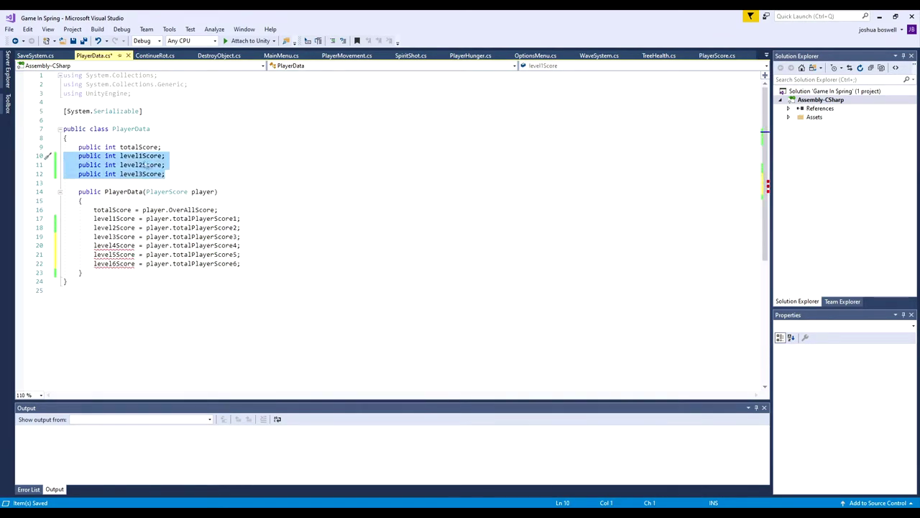
key(ctrl+c)
click(166, 173)
key(ctrl+v)
key(Delete)
text(45)
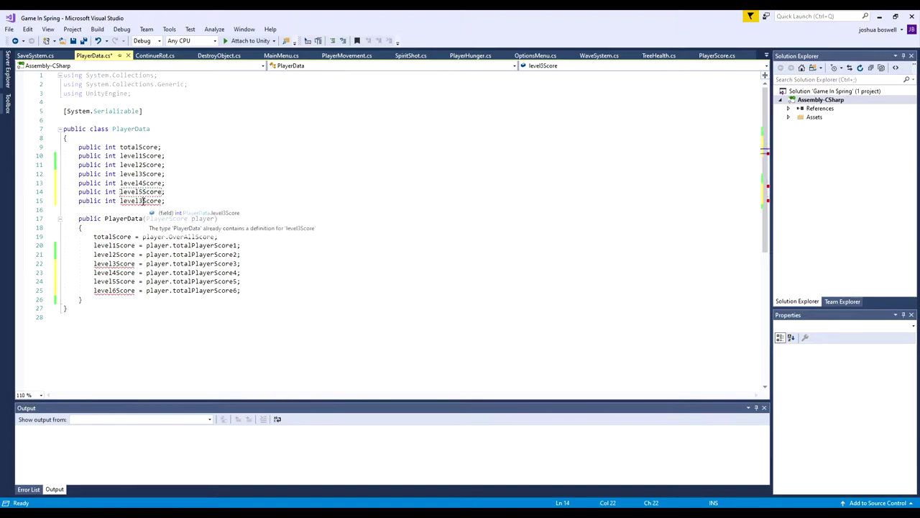
text(6)
click(166, 183)
click(85, 41)
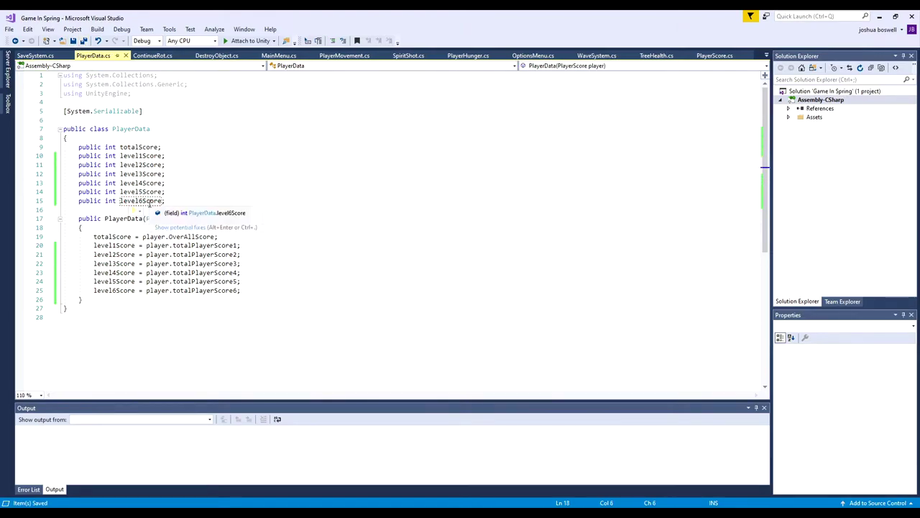
Step: Add Level4Score, Level5Score and Level6Score fields to MainMenu.cs by renumbering pasted copies
click(279, 55)
key(ctrl+c)
click(452, 173)
key(ctrl+v)
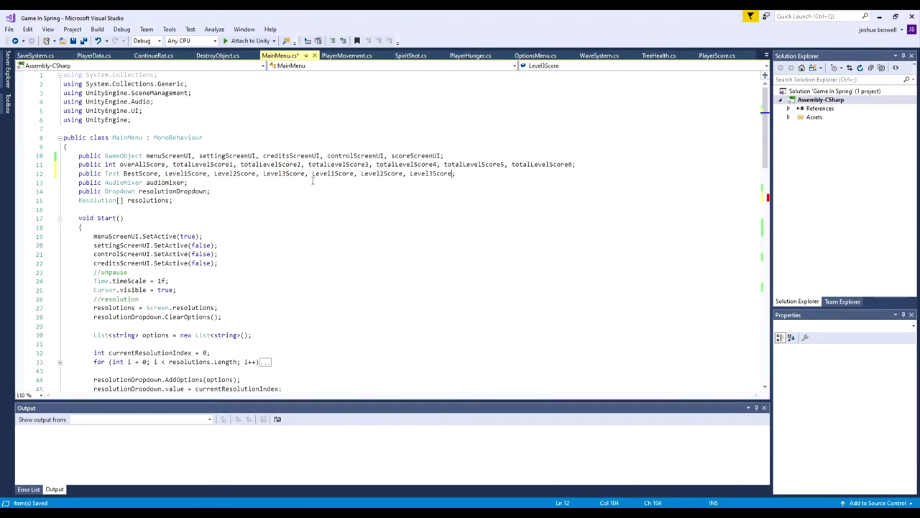
click(333, 174)
key(BackSpace)
text(4)
click(386, 173)
key(BackSpace)
text(5)
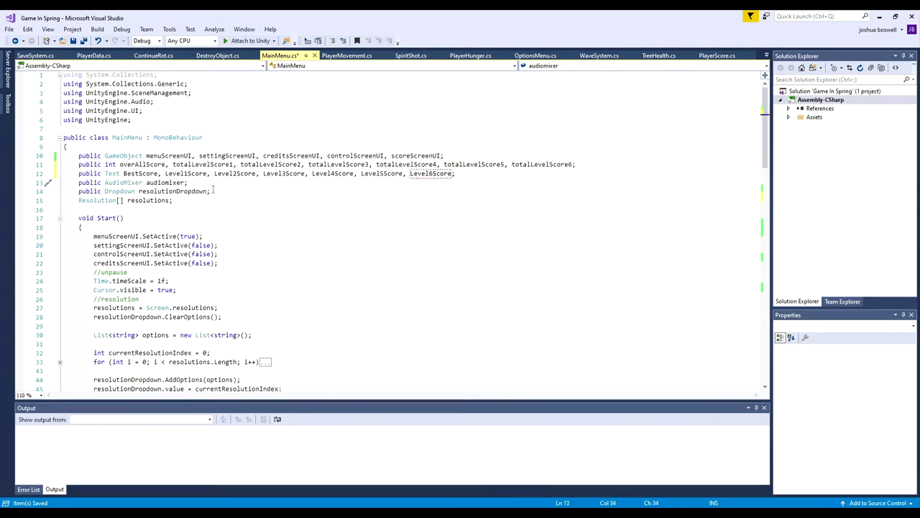
scroll(213, 191, down, 2)
key(alt+Tab)
Step: Create an empty Section1 under LevelScoreUI and arrange the Level 2A–2C score texts into Section2
right_click(61, 121)
click(79, 237)
text(S)
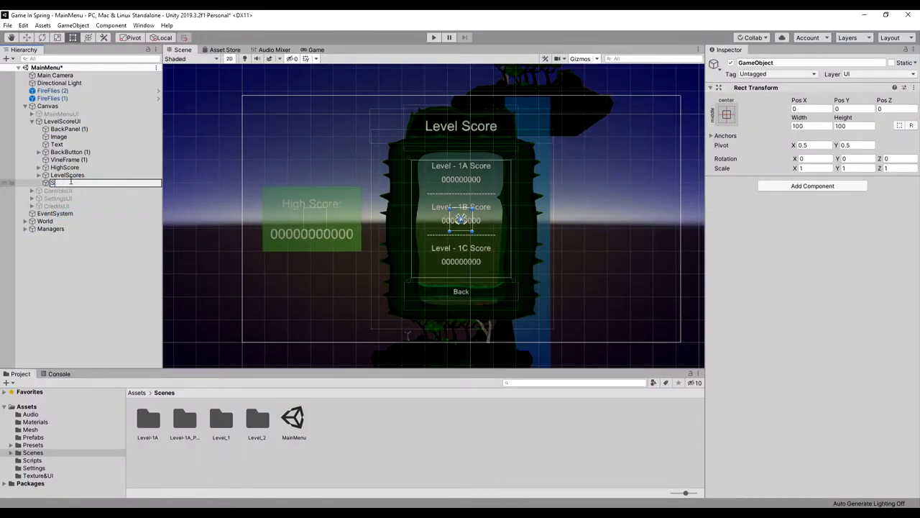
text(1)
key(Return)
scroll(426, 233, up, 1)
key(Up)
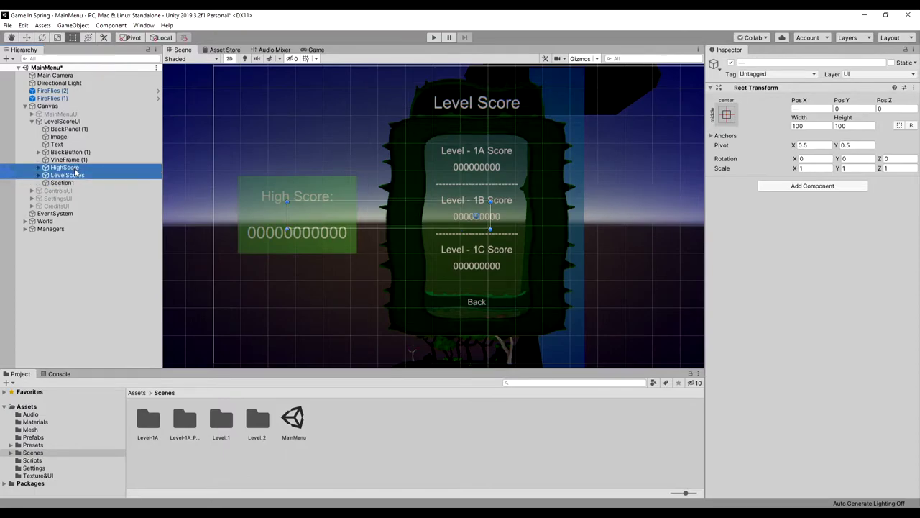
key(Up)
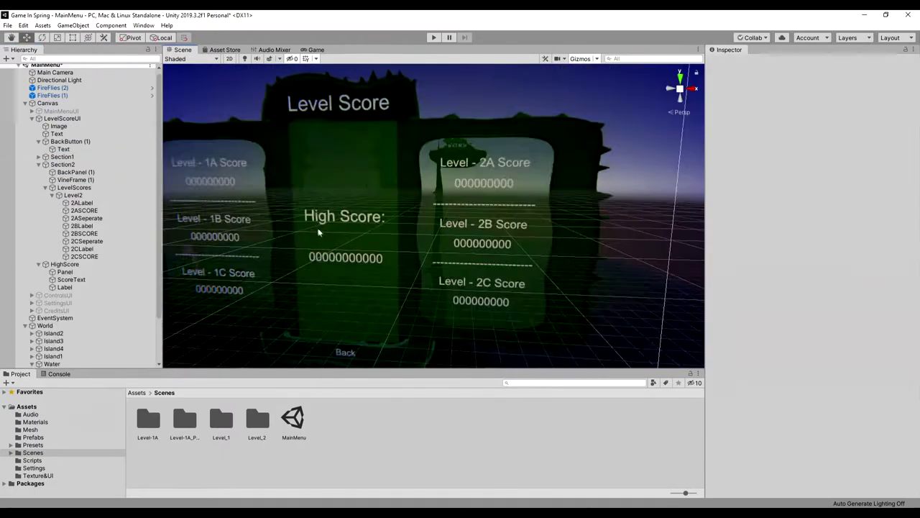
scroll(434, 269, up, 2)
click(84, 210)
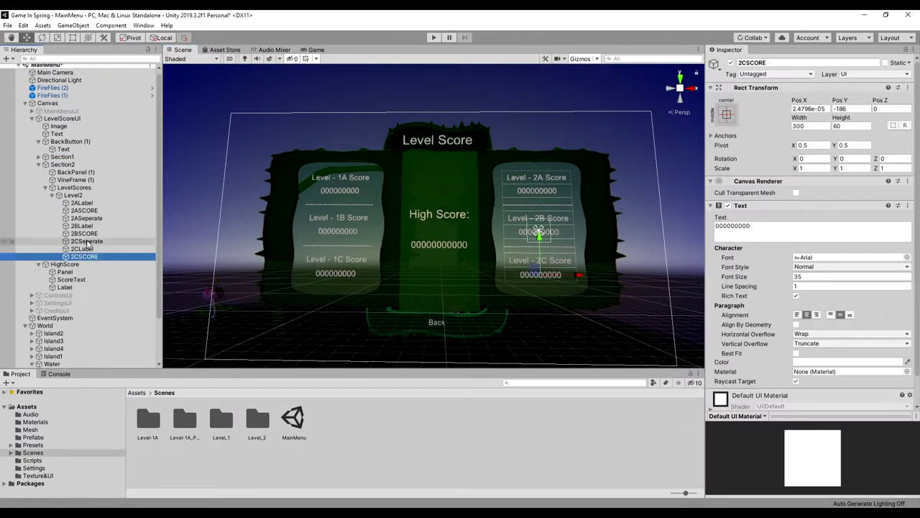
key(Left)
key(Left)
key(Left)
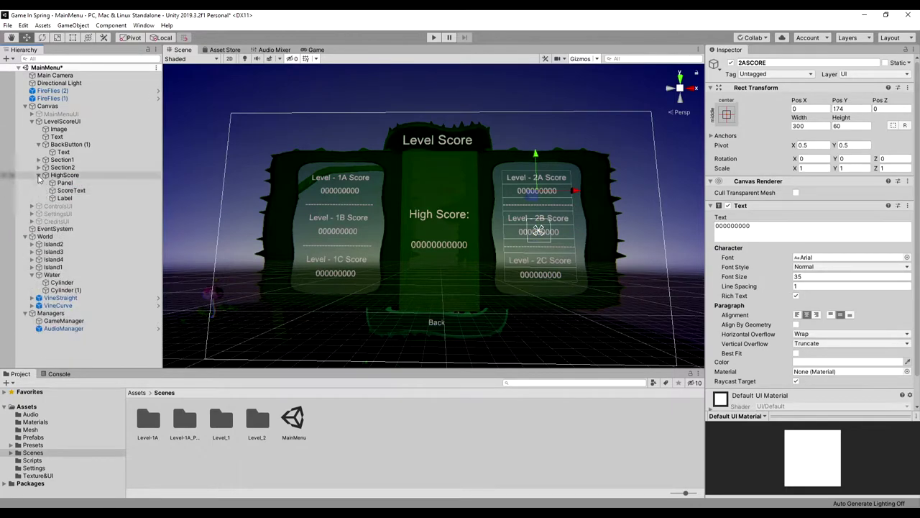
key(Left)
key(Left)
key(Left)
Step: Hide LevelScoreUI, re-enable MainMenuUI, and play-test the Level Scores screen and main menu return
key(alt+shift+a)
key(Up)
key(alt+shift+a)
key(ctrl+p)
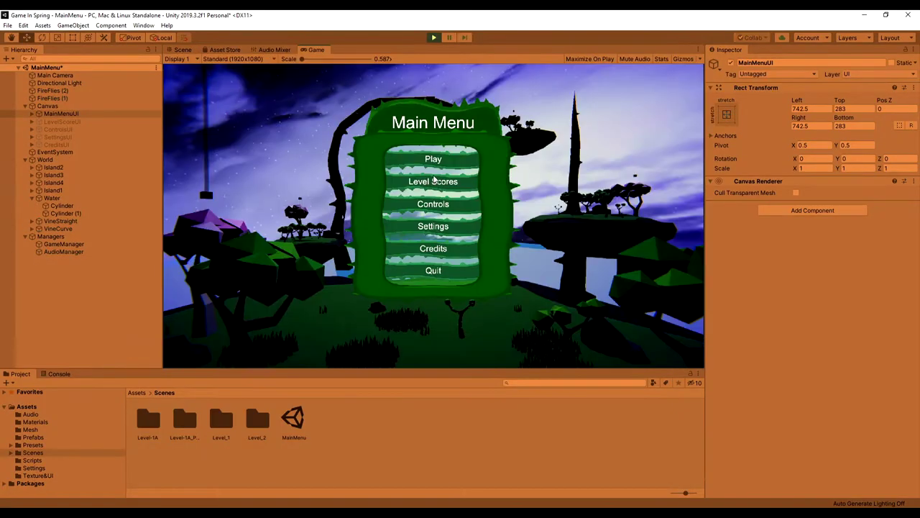
click(435, 181)
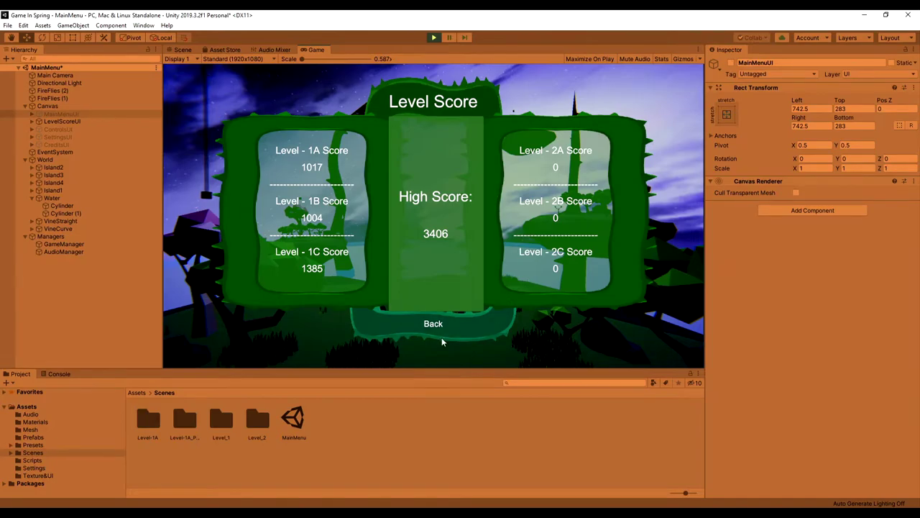
click(448, 335)
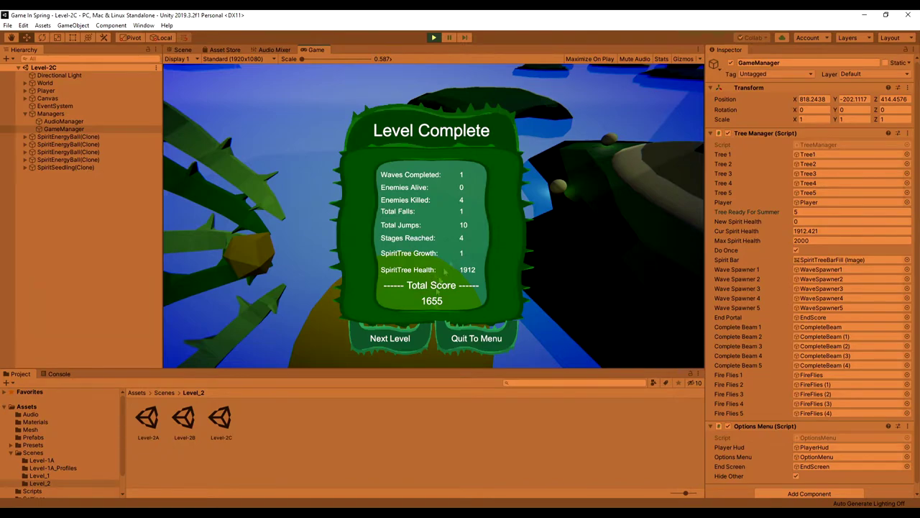
click(477, 337)
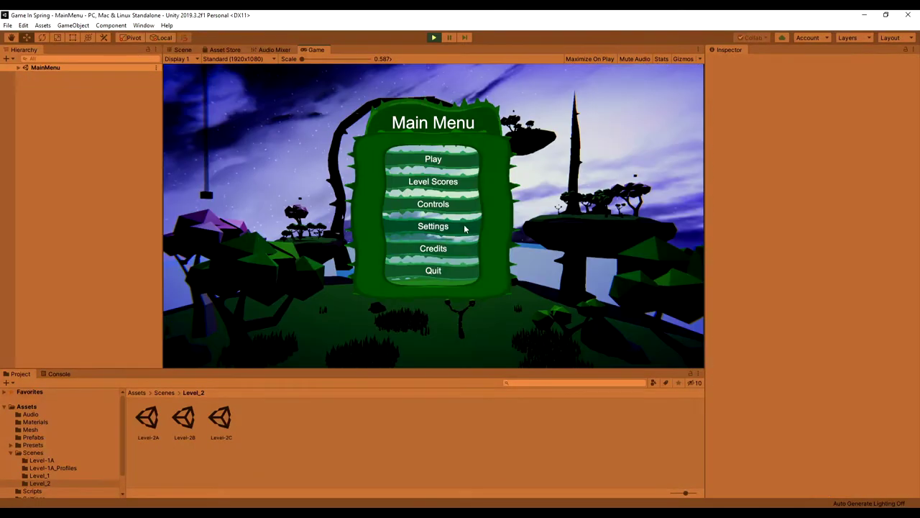
click(436, 180)
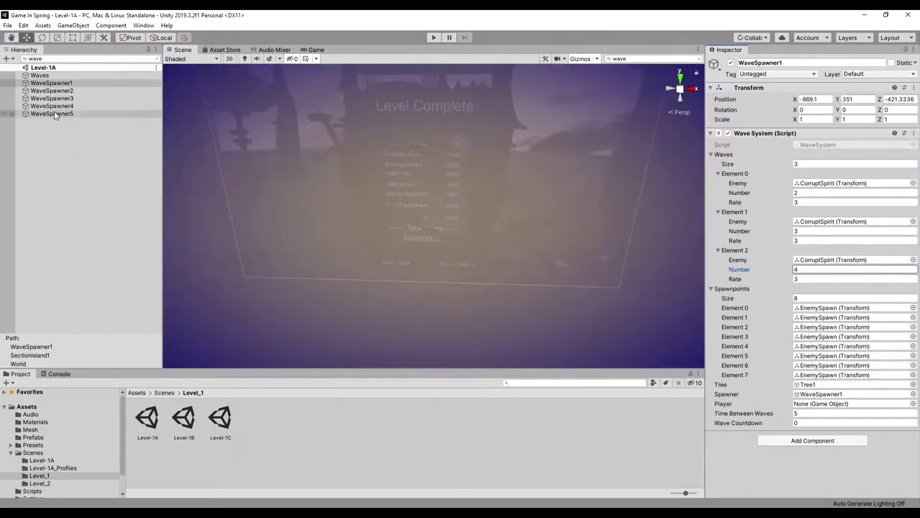
Step: Raise the enemy count of the later waves in Level-1A's WaveSpawner5
click(51, 113)
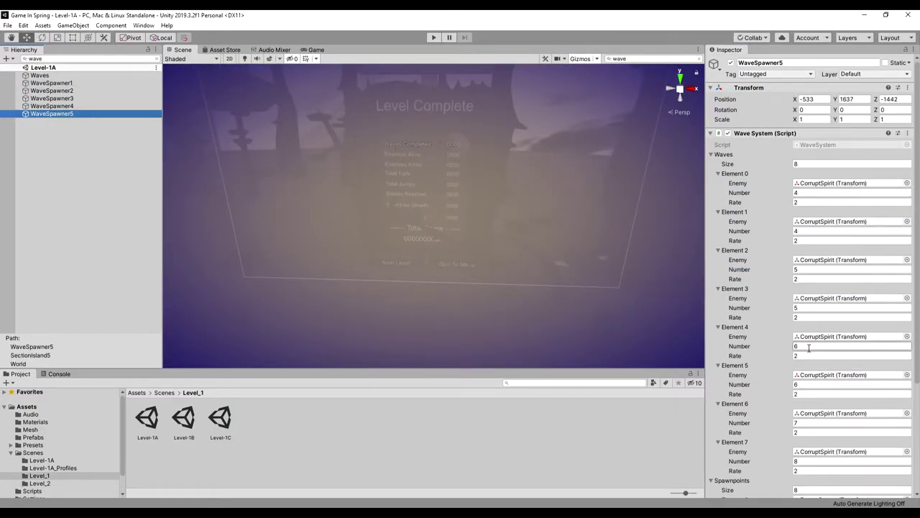
click(809, 348)
text(7)
key(Tab)
text(7)
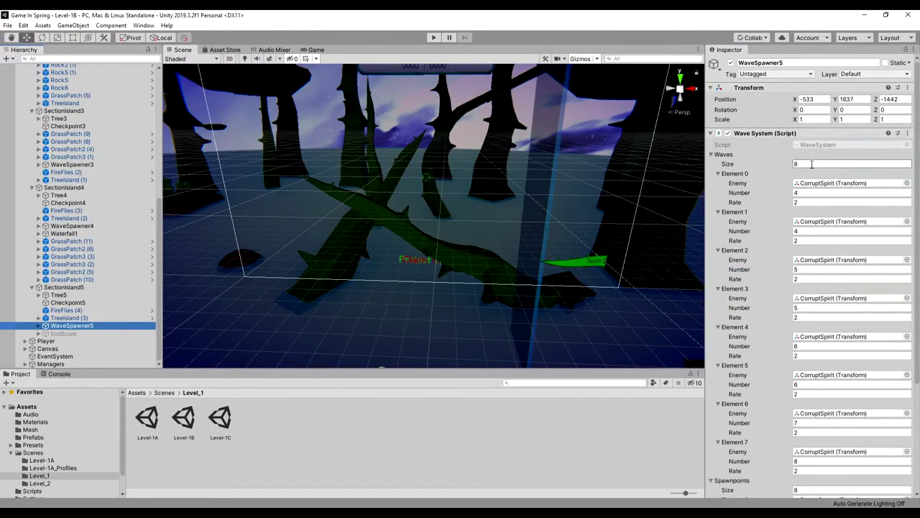
Step: Set each wave's spawn rate to 1 in Level-1B's WaveSpawner5
click(826, 202)
text(1)
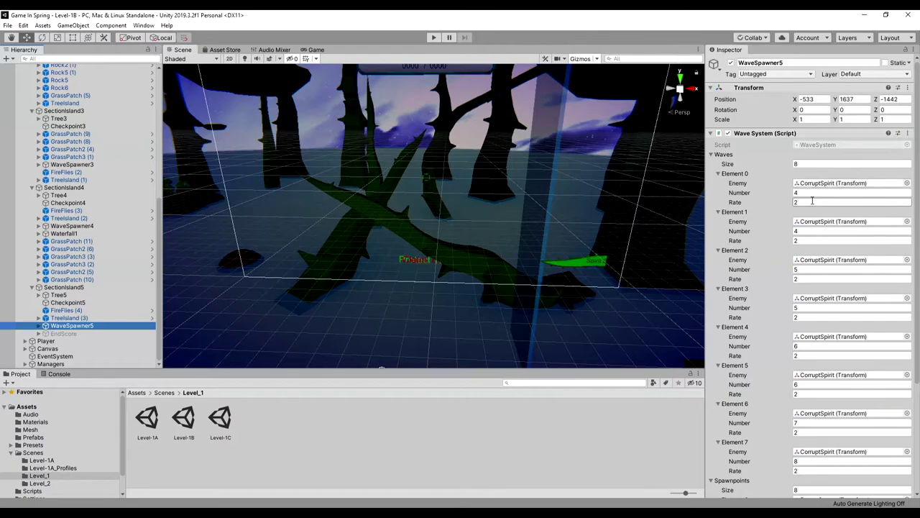
click(827, 240)
text(1)
click(827, 278)
text(1)
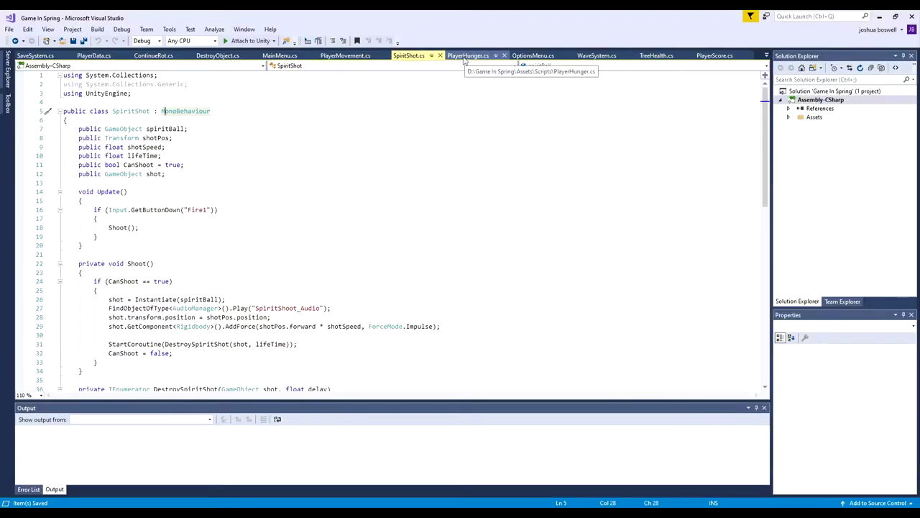
click(656, 55)
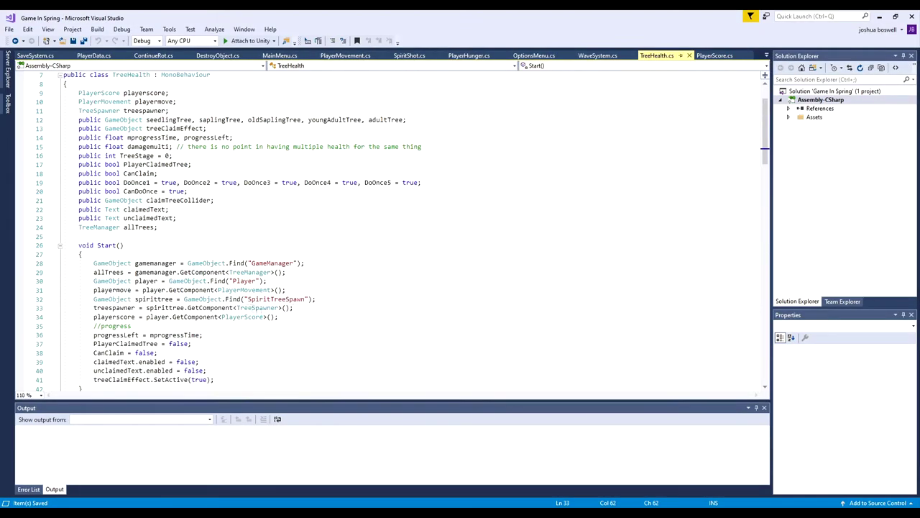
scroll(288, 216, down, 5)
click(188, 271)
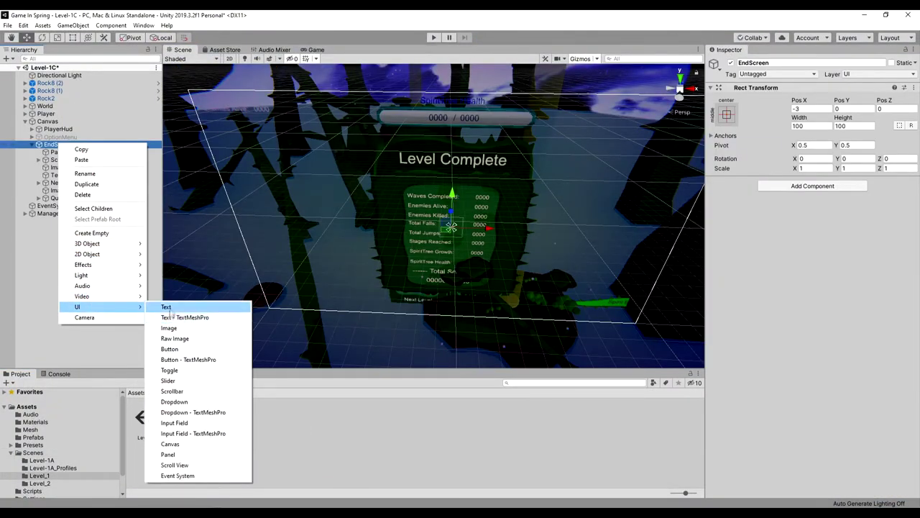
Step: Add a Congratulations win text at font size 35 to the end screen and save
click(170, 311)
text(You Win)
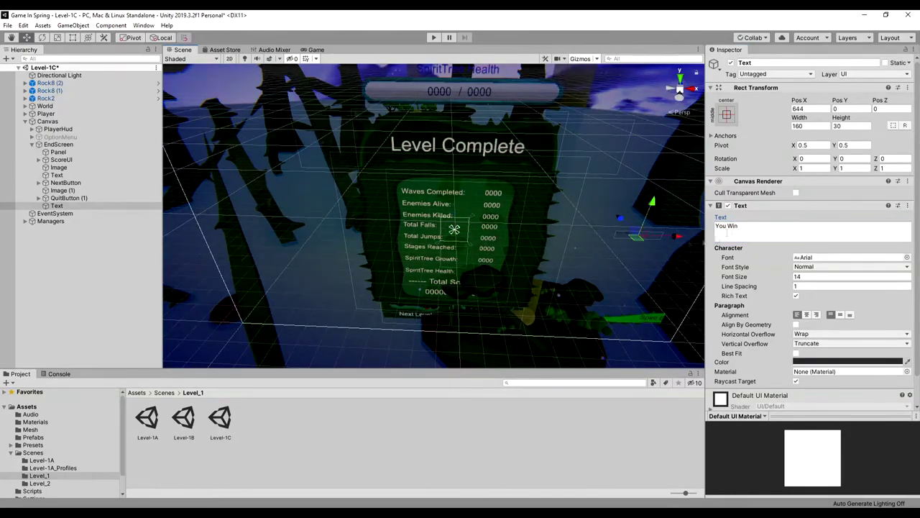
click(758, 233)
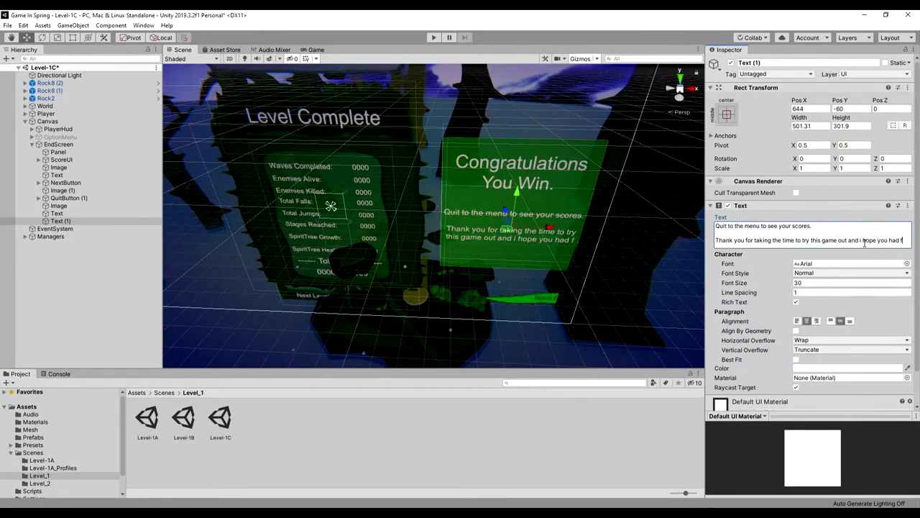
text(pe you had fun.)
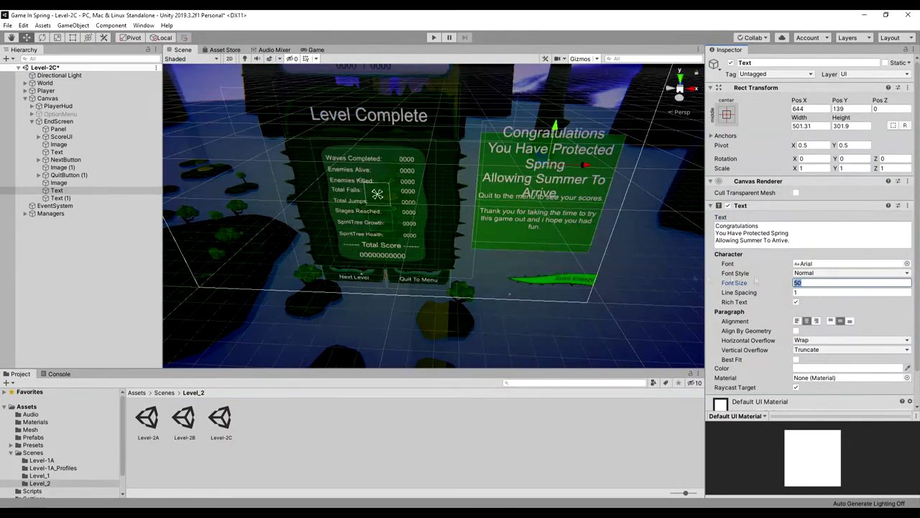
text(35)
key(Return)
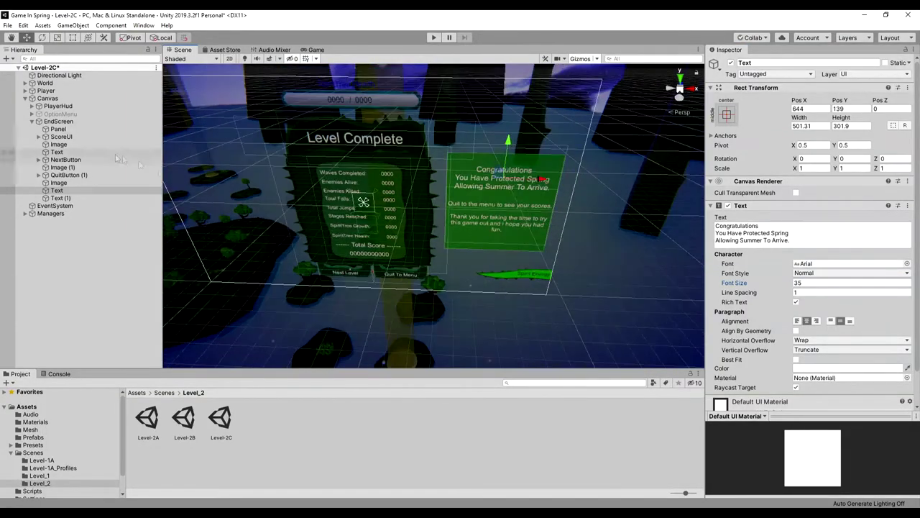
click(25, 98)
click(7, 25)
Step: Save the scene, retitle the story panel 'Story: Spring Protector', and edit its paragraph
click(22, 60)
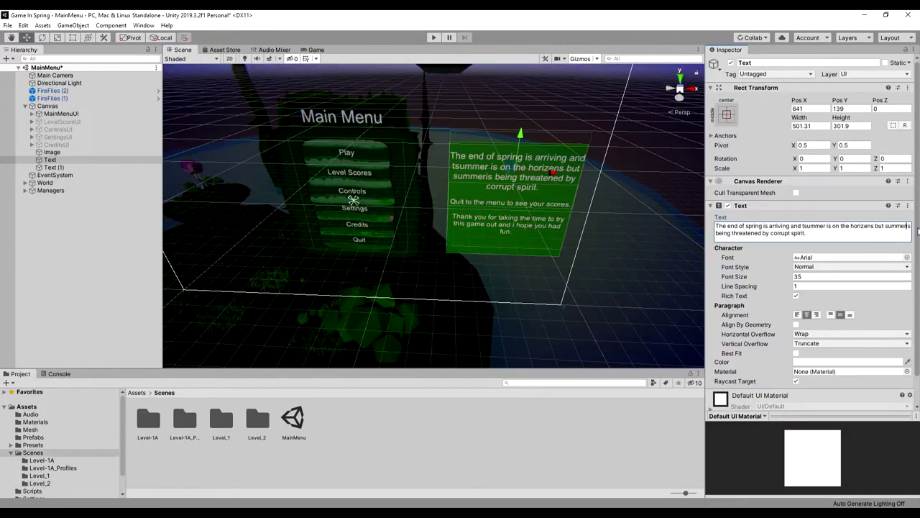
text(may not come as )
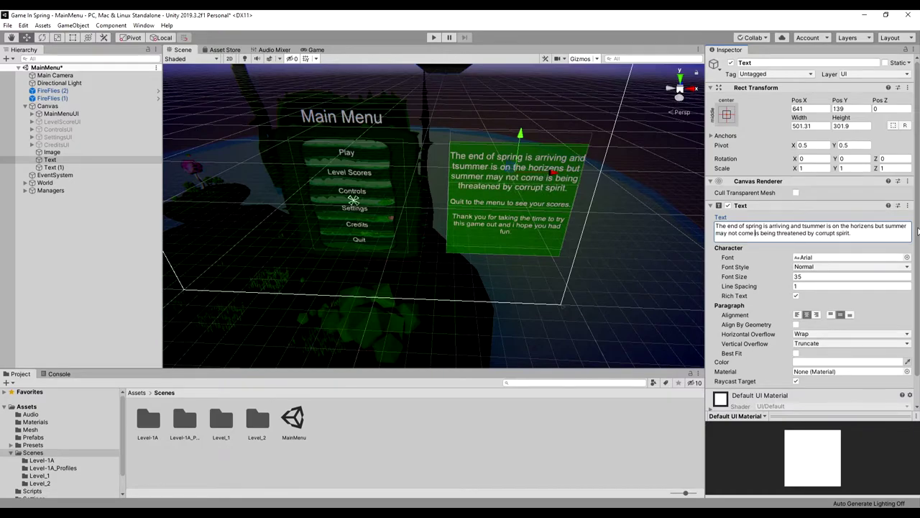
text(the great)
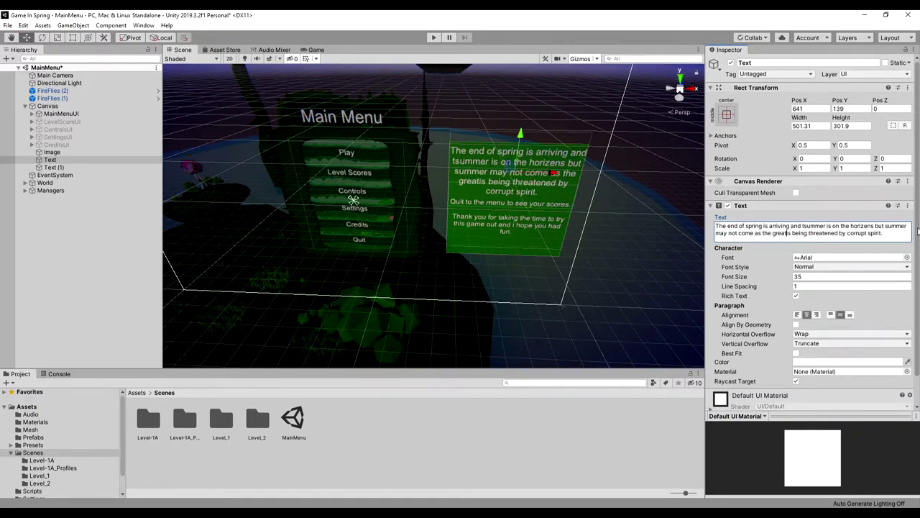
text( Spring)
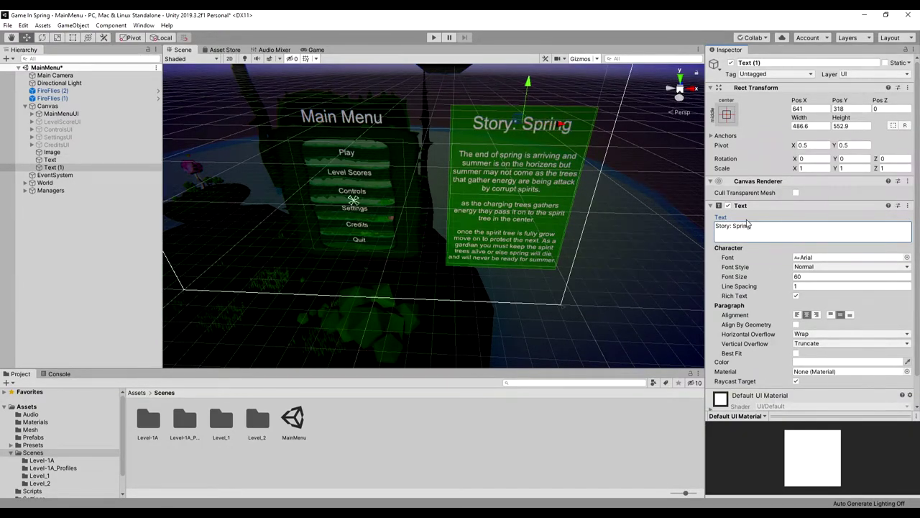
text( Protector)
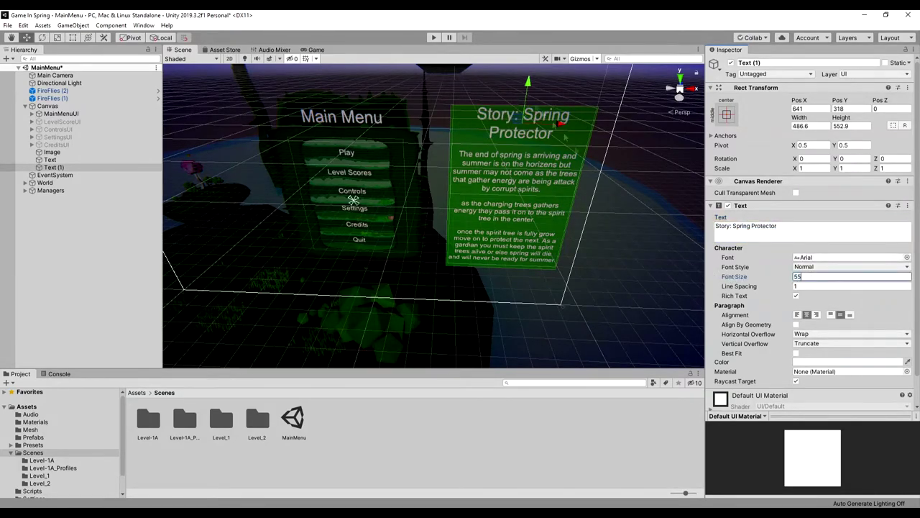
drag(800, 229, 752, 233)
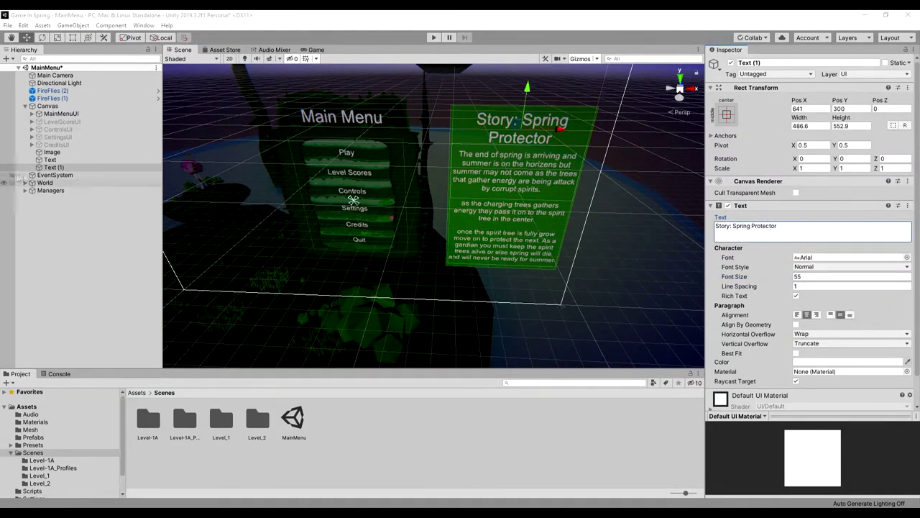
click(50, 159)
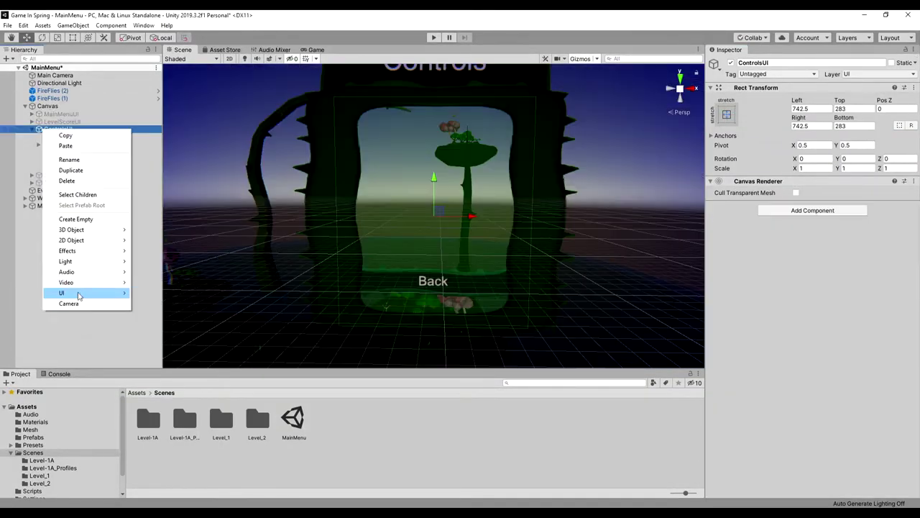
click(158, 291)
Step: Add Controls binding texts, including Claim Tree 'E' and Pause 'Escape', then play-test the Controls menu
click(852, 361)
click(728, 226)
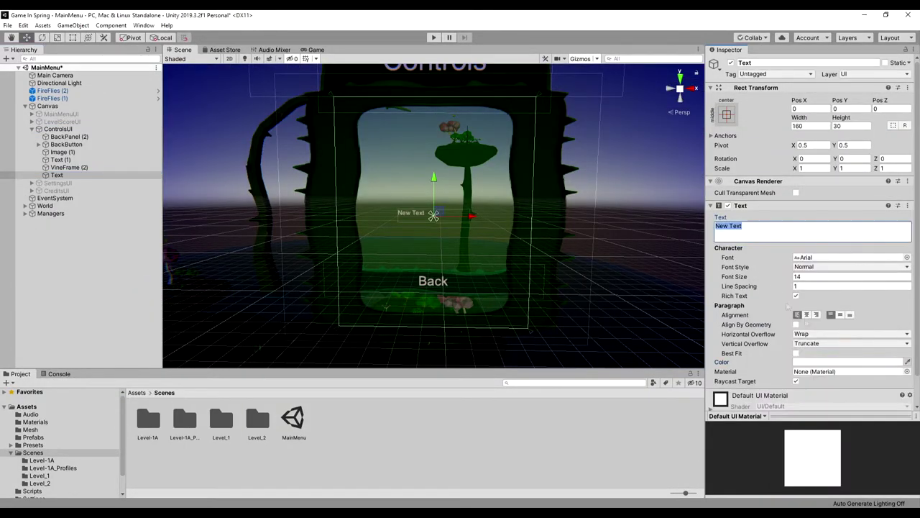
click(721, 274)
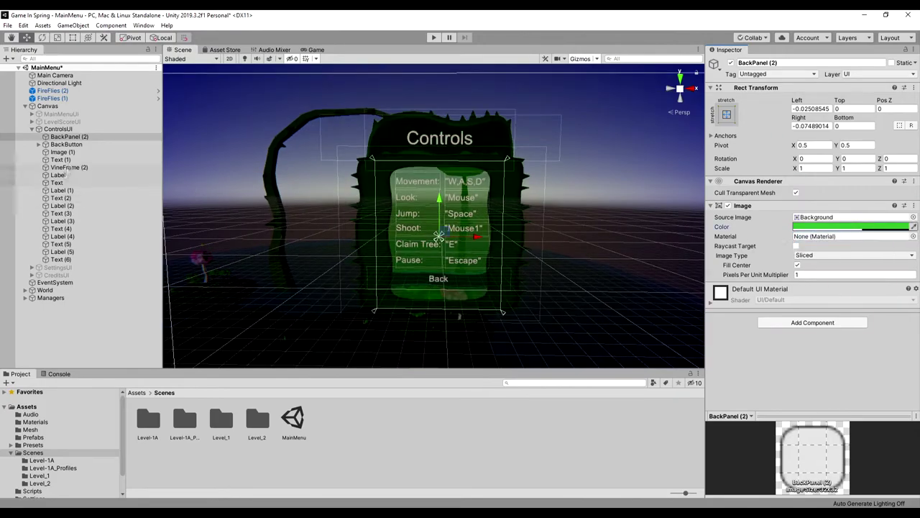
click(32, 113)
right_click(57, 121)
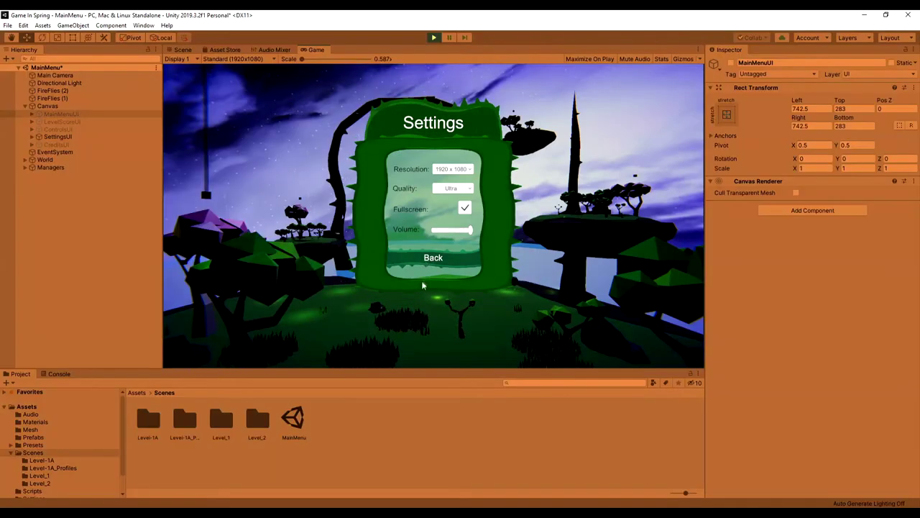
click(424, 324)
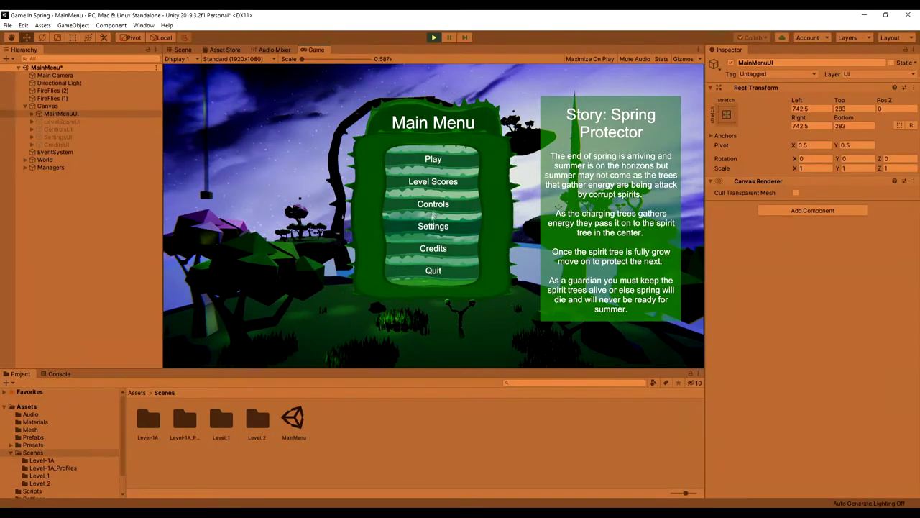
click(433, 204)
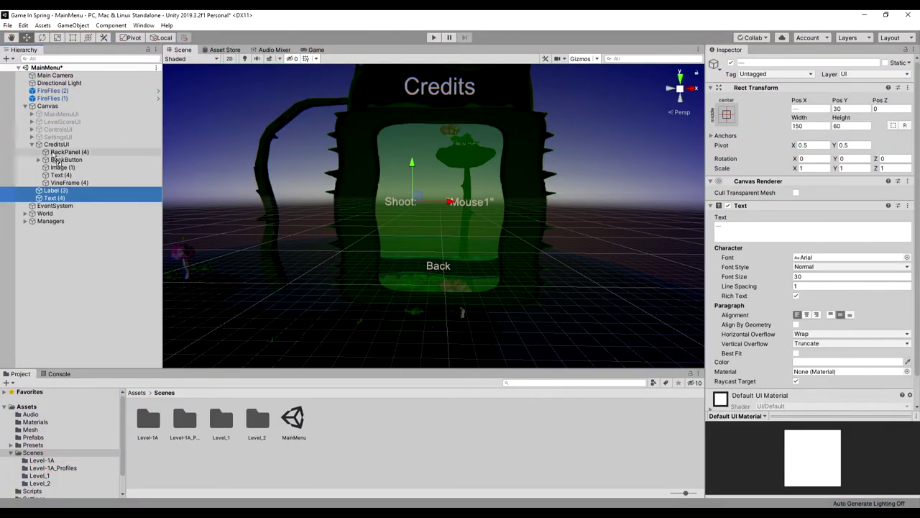
Step: Replace the copied Shoot: label with Credits screen text and play-test the menus
click(439, 212)
drag(766, 232, 695, 228)
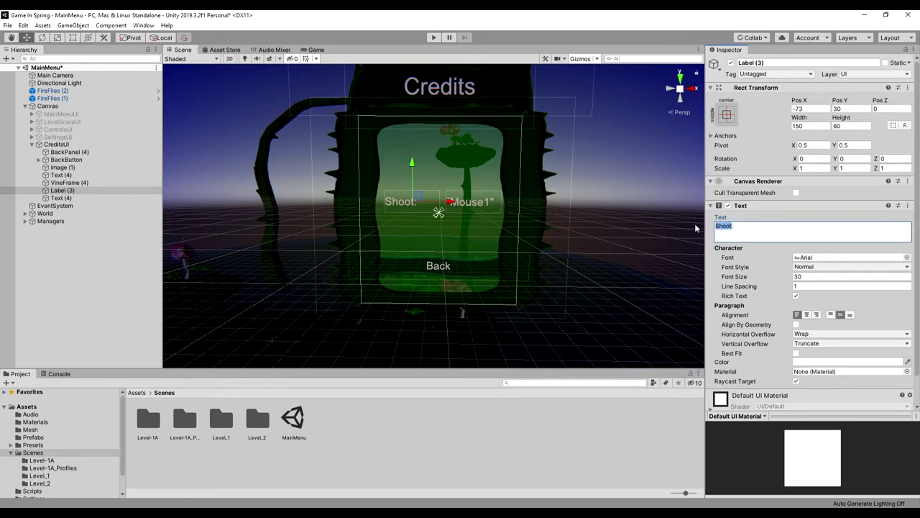
text(Music)
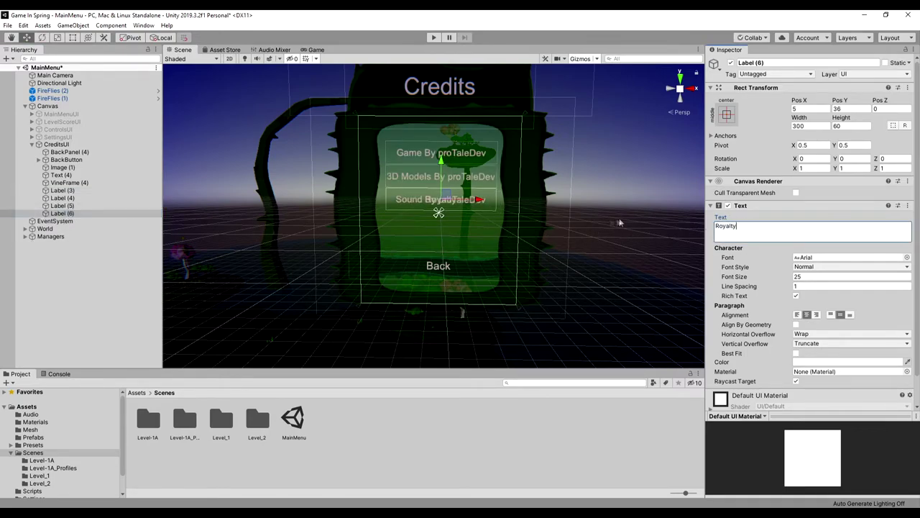
click(57, 144)
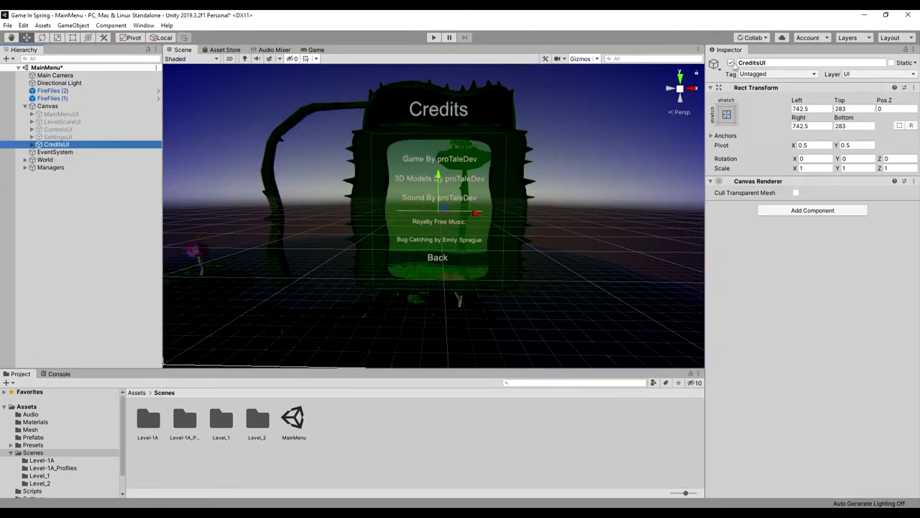
click(434, 38)
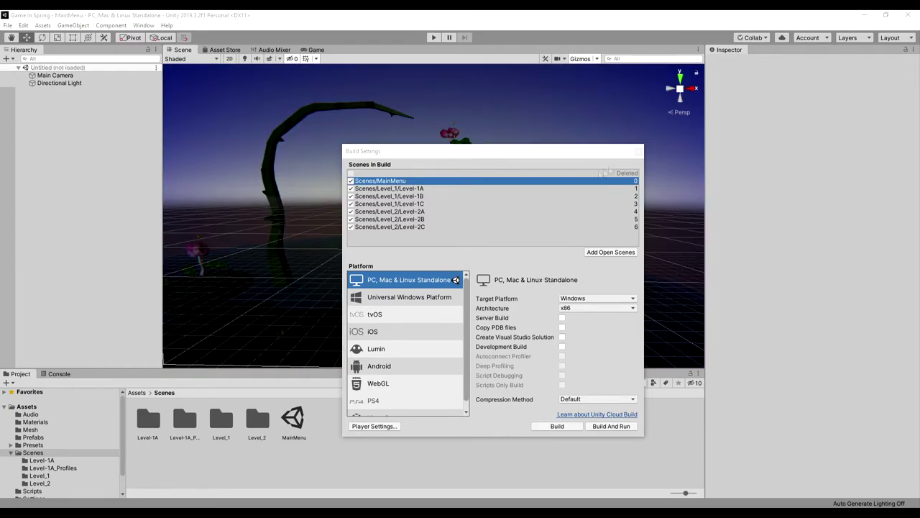
Step: Close Build Settings and reopen the MainMenu scene from the File menu
click(639, 151)
click(7, 26)
click(22, 62)
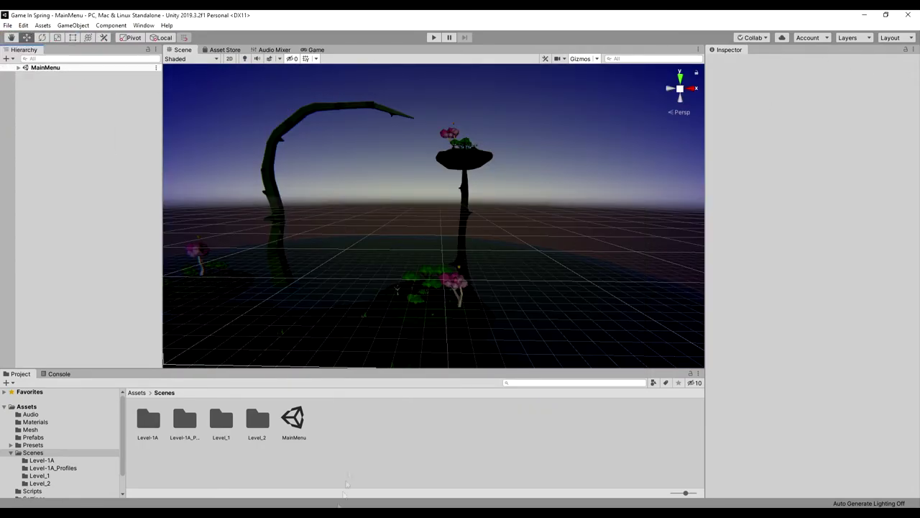